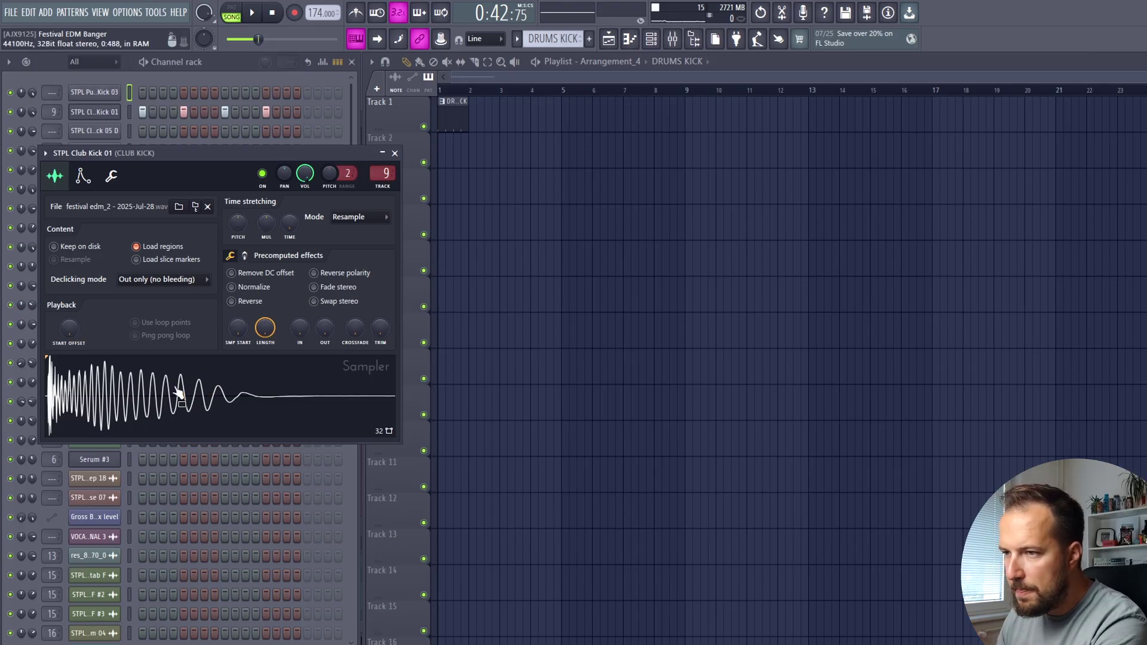
# Close the kick sampler and duplicate the DRUMS KICK clip on Track 1 three times to fill four bars.
pyautogui.click(395, 153)
pyautogui.hotkey('ctrl', 'b')
pyautogui.hotkey('ctrl', 'b')
pyautogui.hotkey('ctrl', 'b')
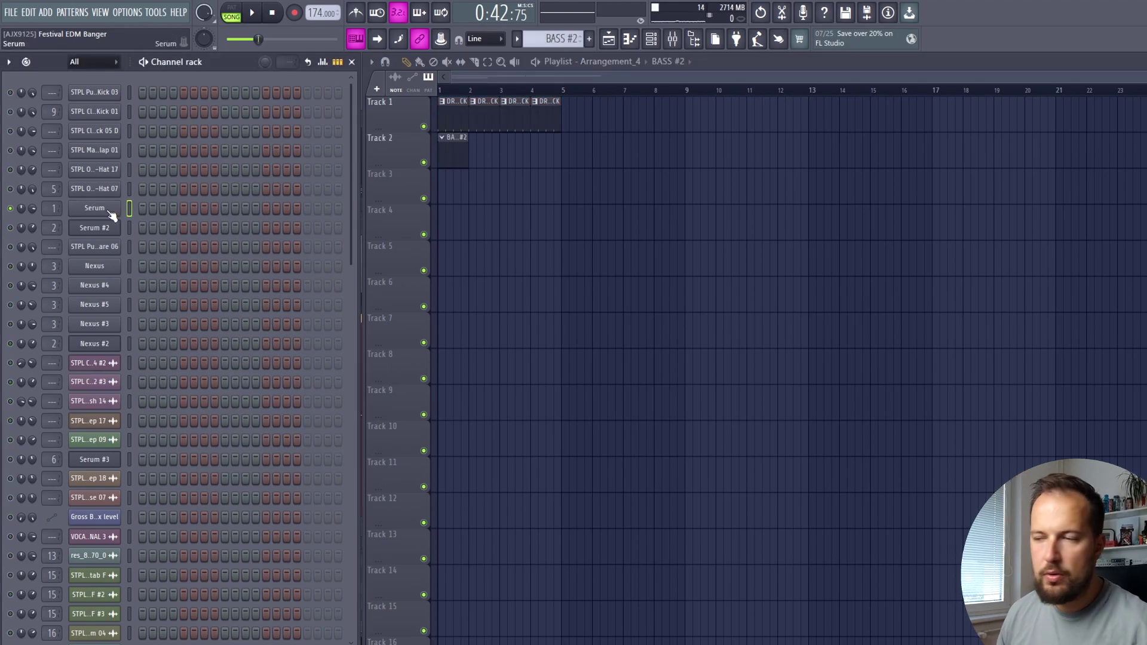
# Check the BS Roller preset in the first Serum channel and open that channel's piano roll.
pyautogui.click(110, 212)
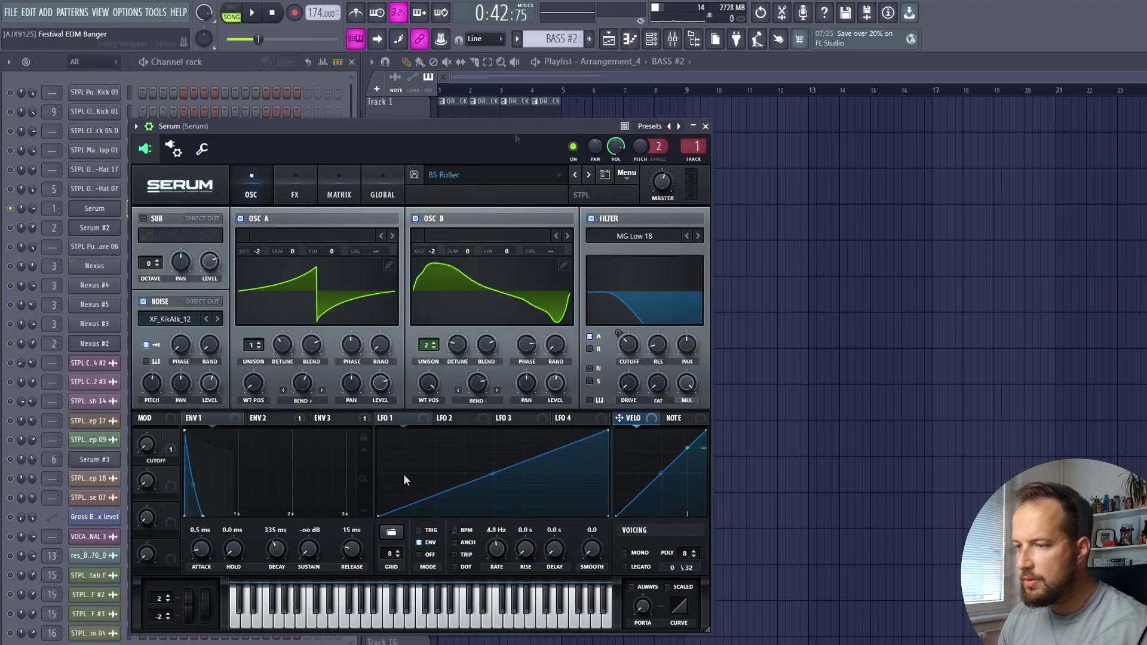
pyautogui.click(94, 207)
pyautogui.rightClick(94, 208)
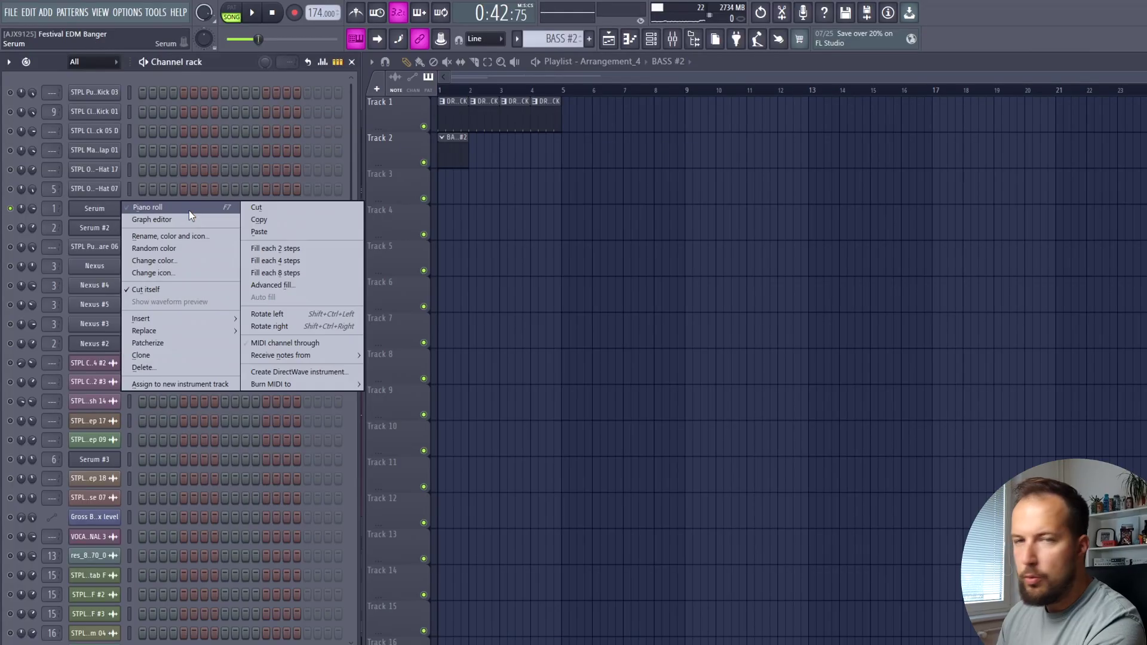
pyautogui.click(189, 211)
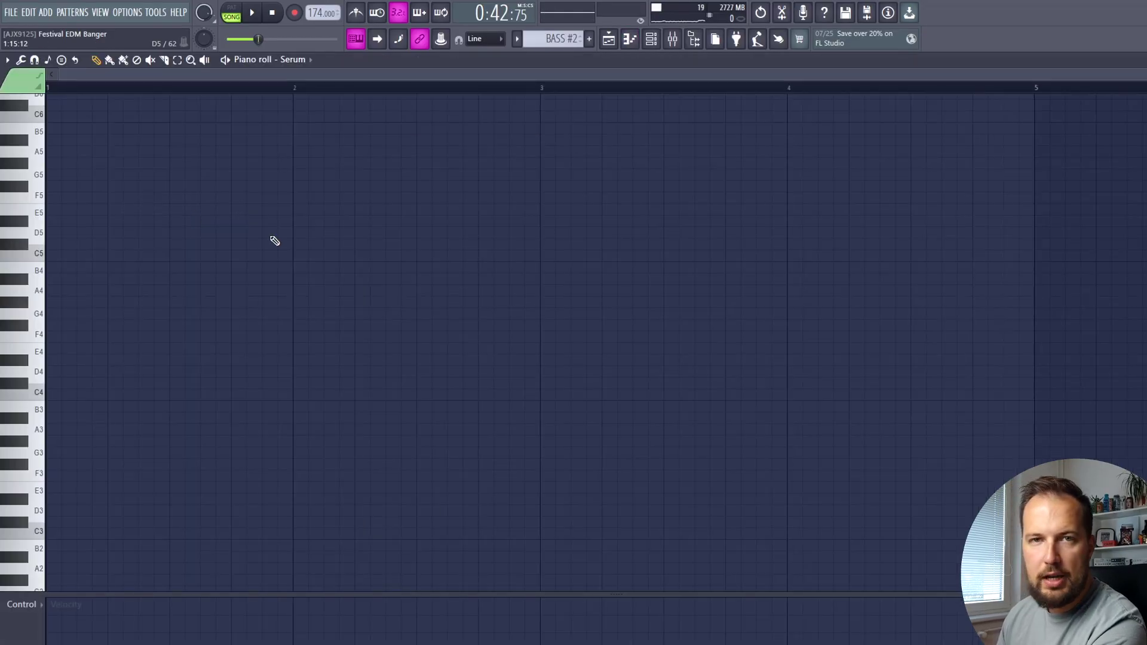
# Highlight the Major (Ionian) scale with root note C in the piano roll.
pyautogui.click(8, 60)
pyautogui.moveTo(20, 124)
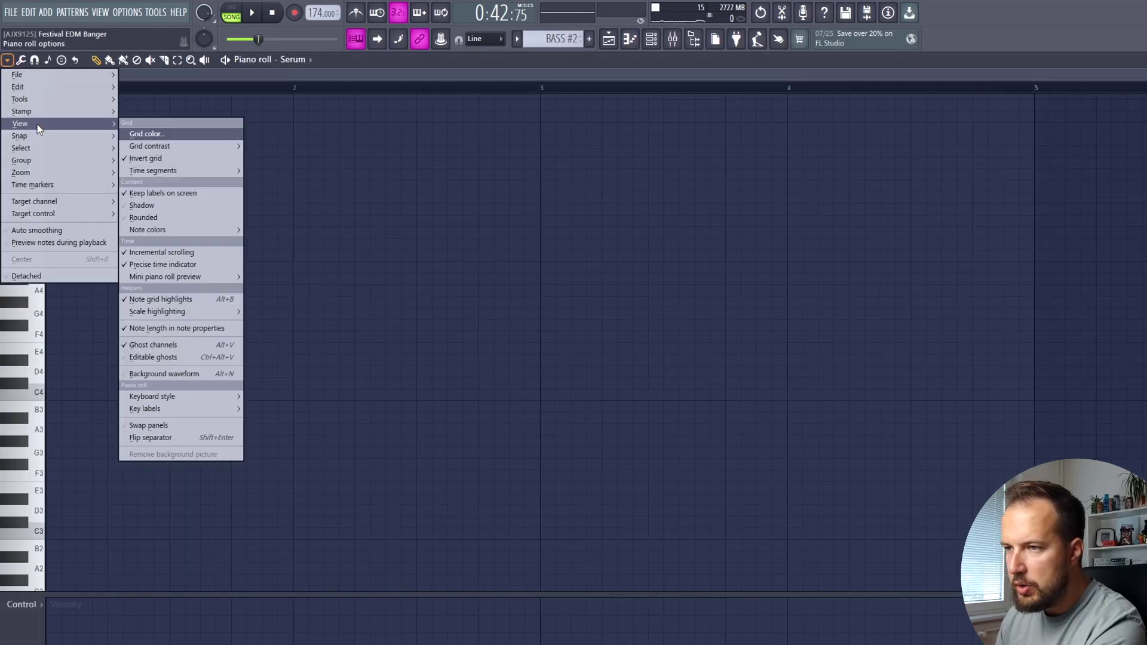
pyautogui.moveTo(159, 311)
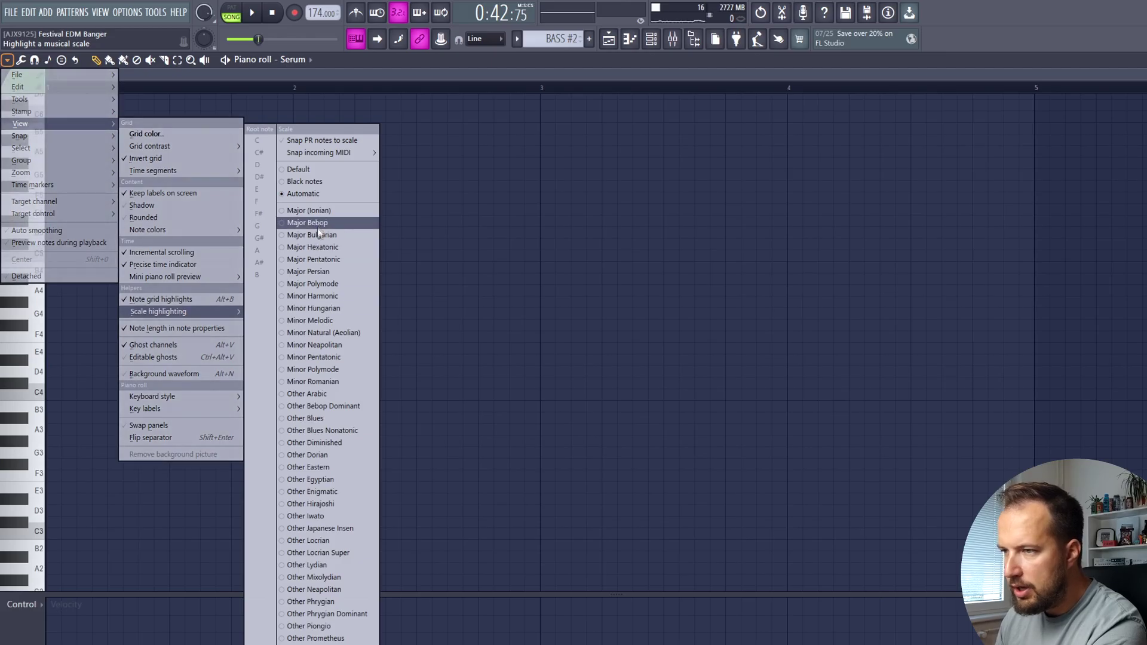
pyautogui.click(330, 213)
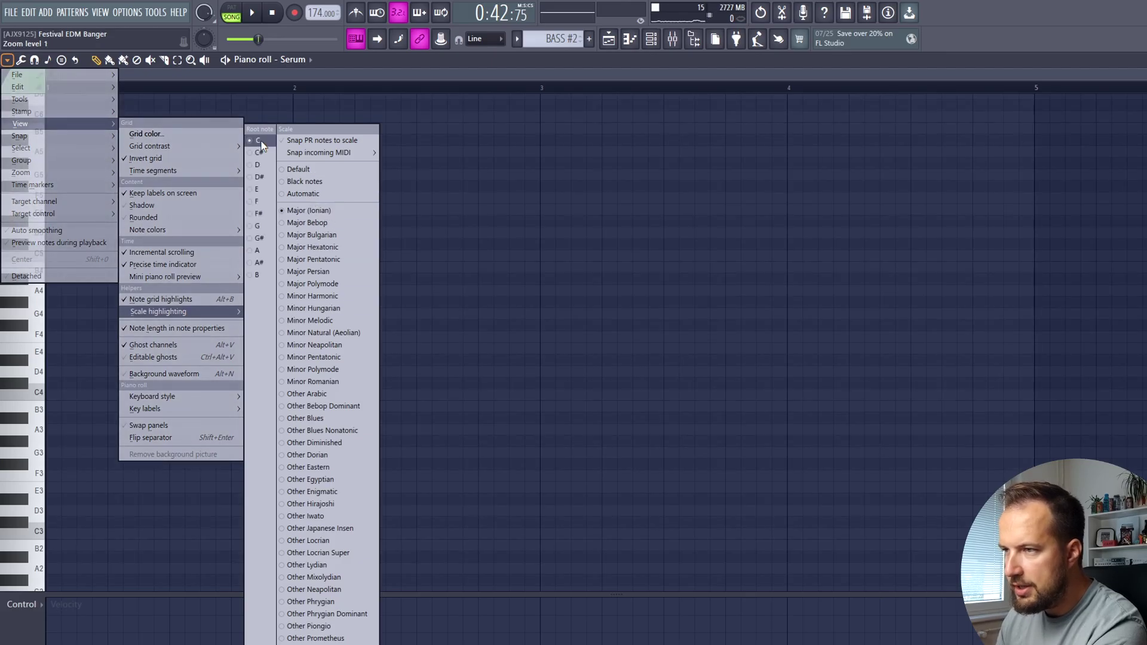
pyautogui.click(259, 141)
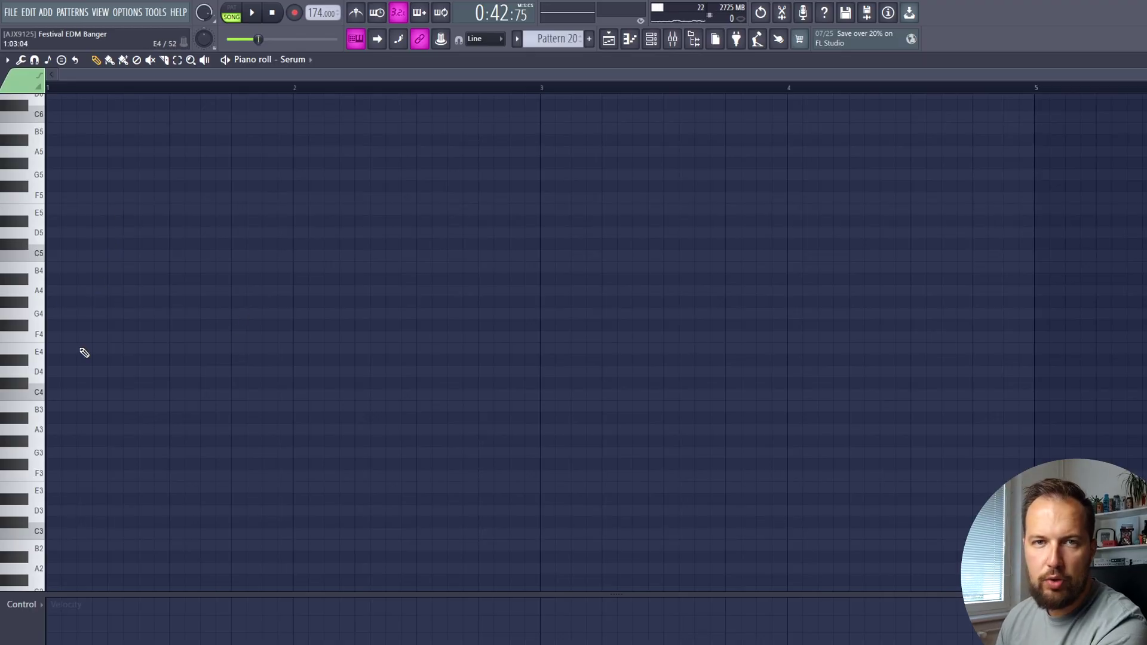
# Draw four offbeat E4 bass notes in bar 1 and audition them in pattern mode.
pyautogui.click(85, 349)
pyautogui.click(146, 349)
pyautogui.click(208, 349)
pyautogui.click(267, 349)
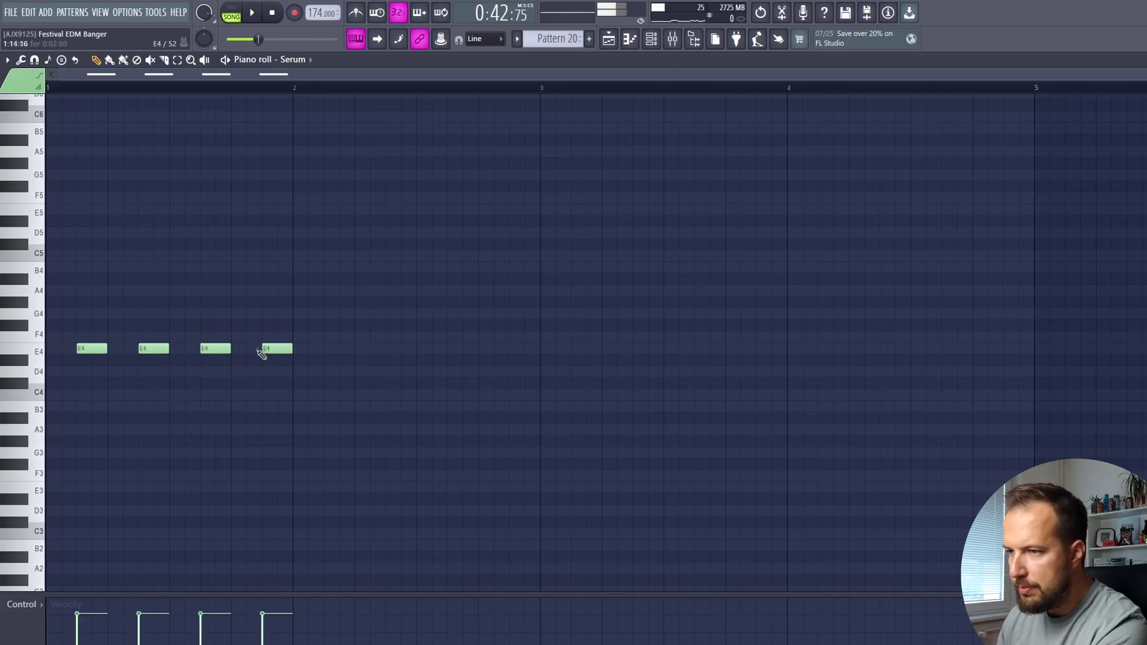
pyautogui.press('l')
pyautogui.press('space')
pyautogui.press('space')
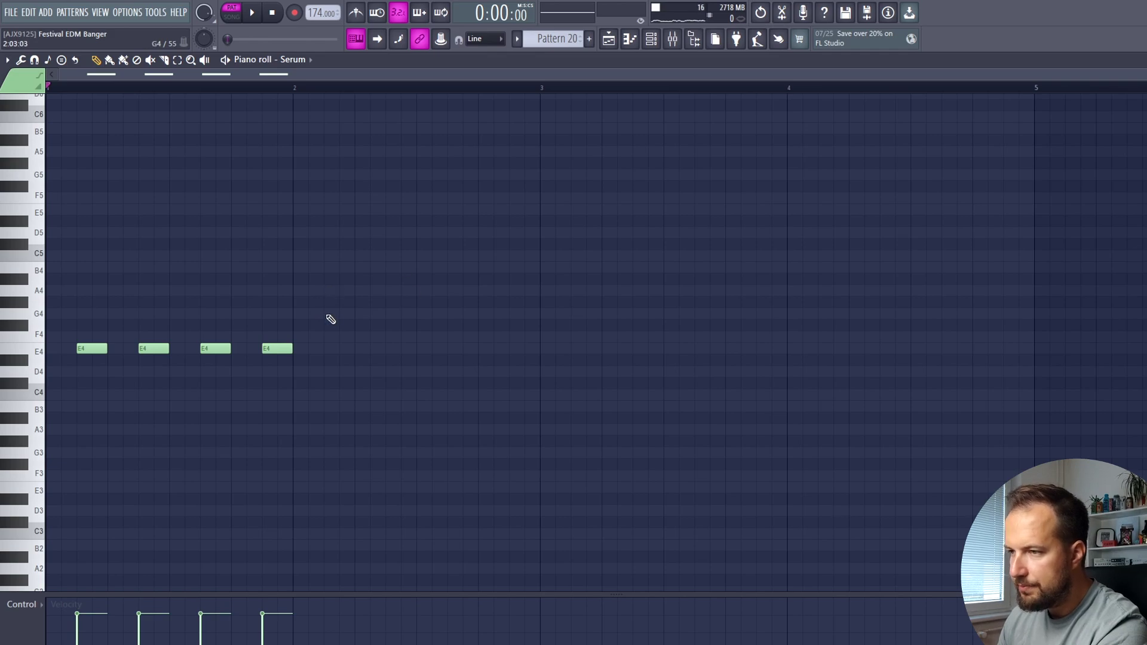
# Add four offbeat notes per bar on G4 in bar 2, C4 in bar 3 and A4 in bar 4, and audition the bassline.
pyautogui.moveTo(330, 314); pyautogui.dragTo(516, 313)
pyautogui.moveTo(577, 395); pyautogui.dragTo(763, 395)
pyautogui.moveTo(825, 291); pyautogui.dragTo(948, 291)
pyautogui.click(1010, 291)
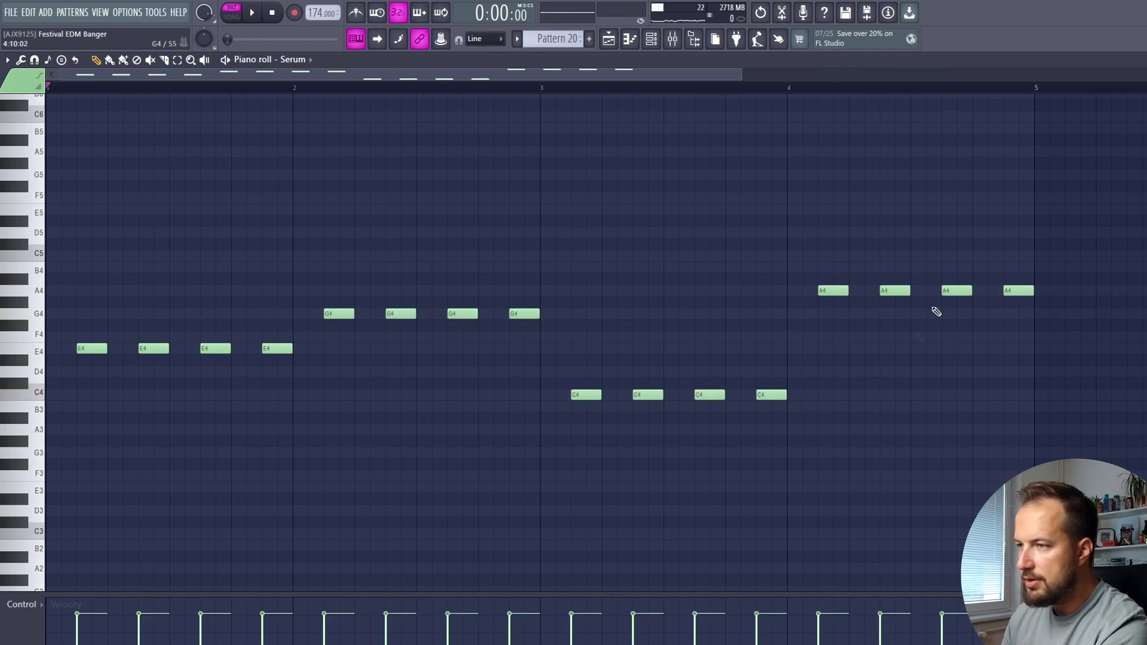
pyautogui.press('space')
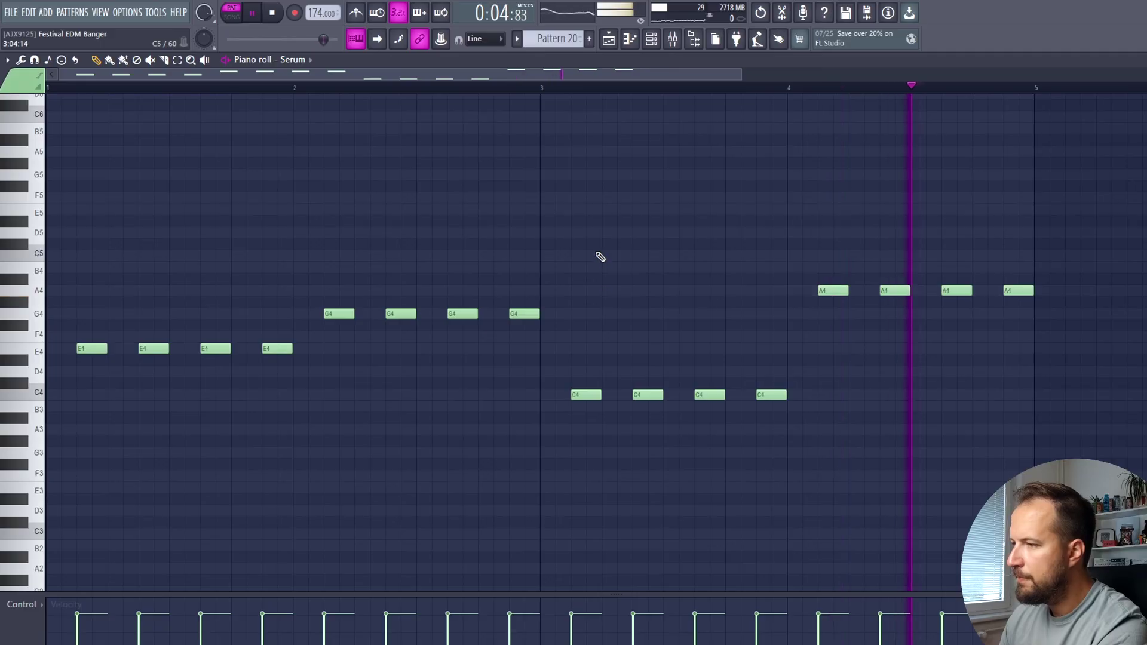
pyautogui.press('space')
# Try the bar 3 bass notes on D4 and on a higher pitch, audition them, and undo the moves.
pyautogui.moveTo(841, 376); pyautogui.dragTo(587, 369)
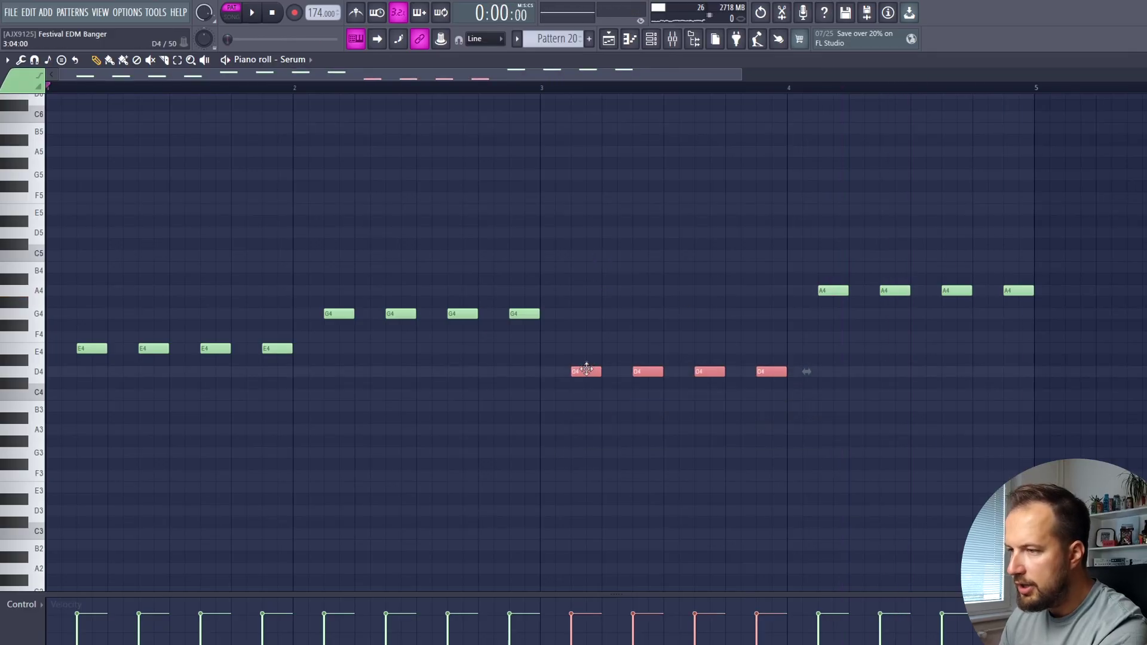
pyautogui.click(299, 90)
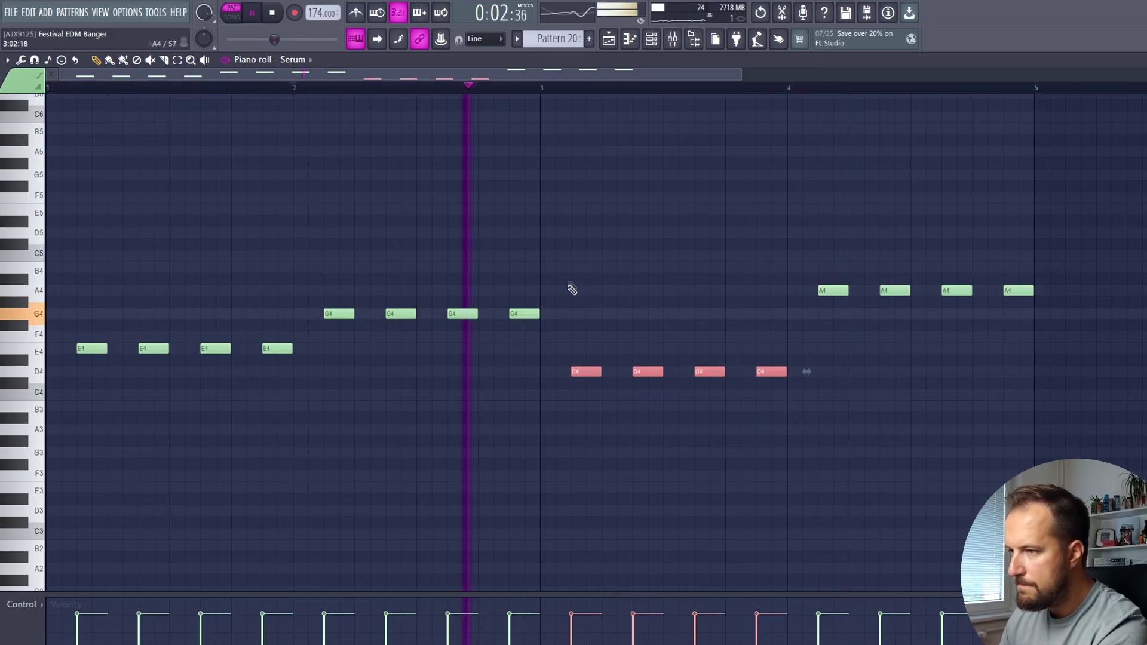
pyautogui.moveTo(590, 371); pyautogui.dragTo(593, 267)
pyautogui.press('space')
pyautogui.hotkey('ctrl', 'z')
pyautogui.hotkey('ctrl', 'z')
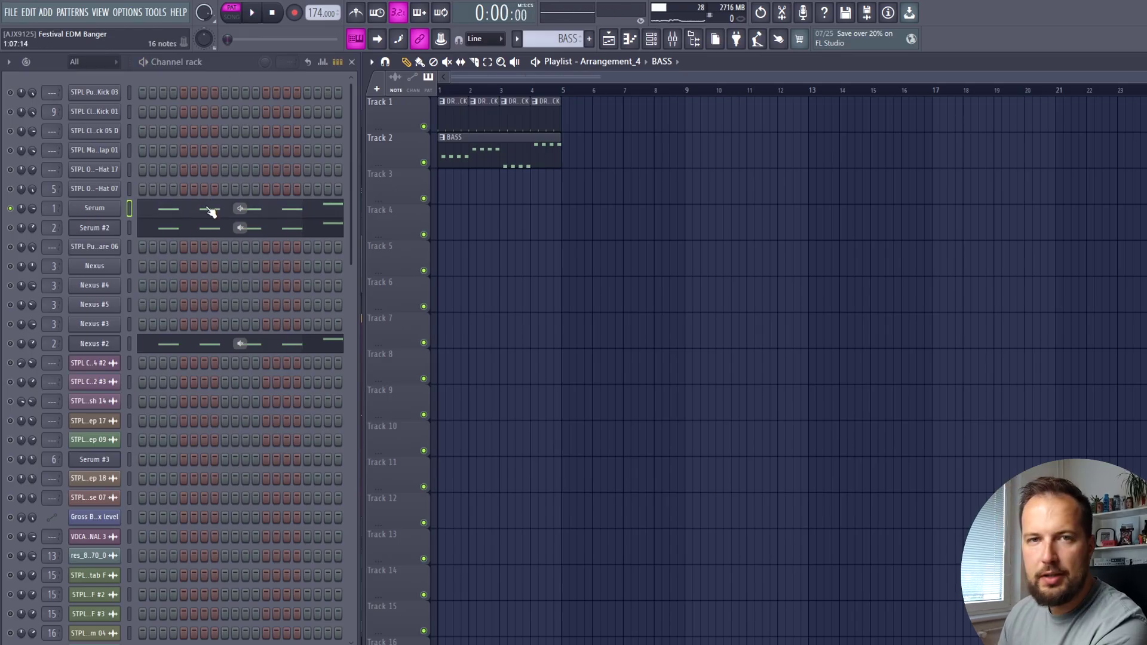
# Audition the first Serum bass layer while examining Fruity Parametric EQ 2 on its mixer track.
pyautogui.click(54, 208)
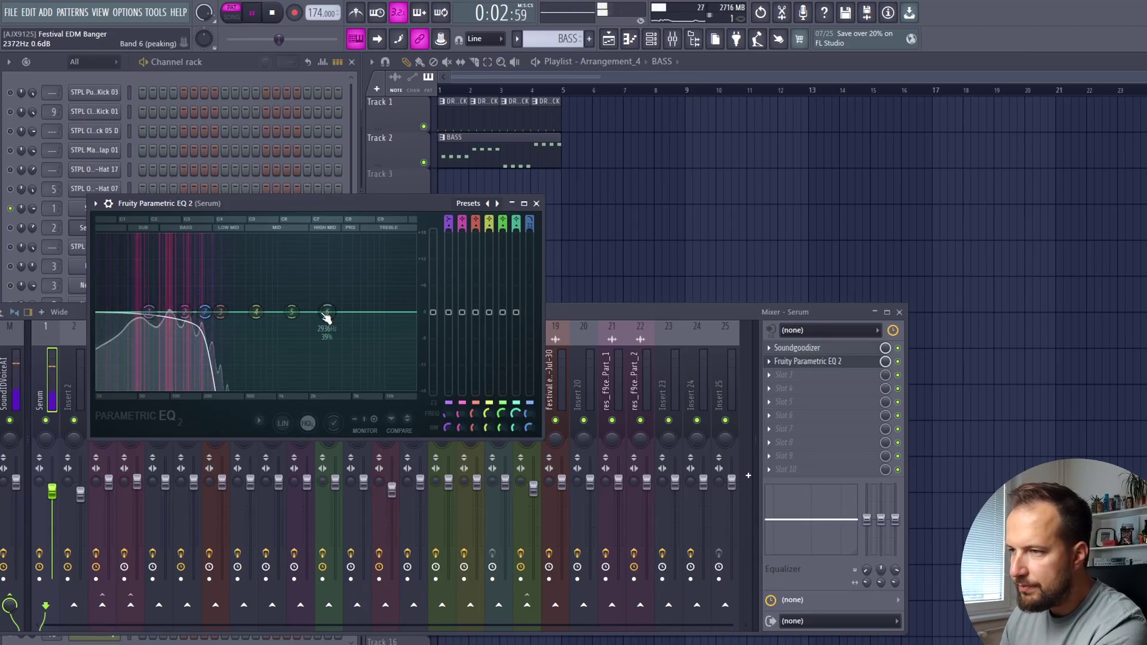
pyautogui.press('space')
pyautogui.click(813, 361)
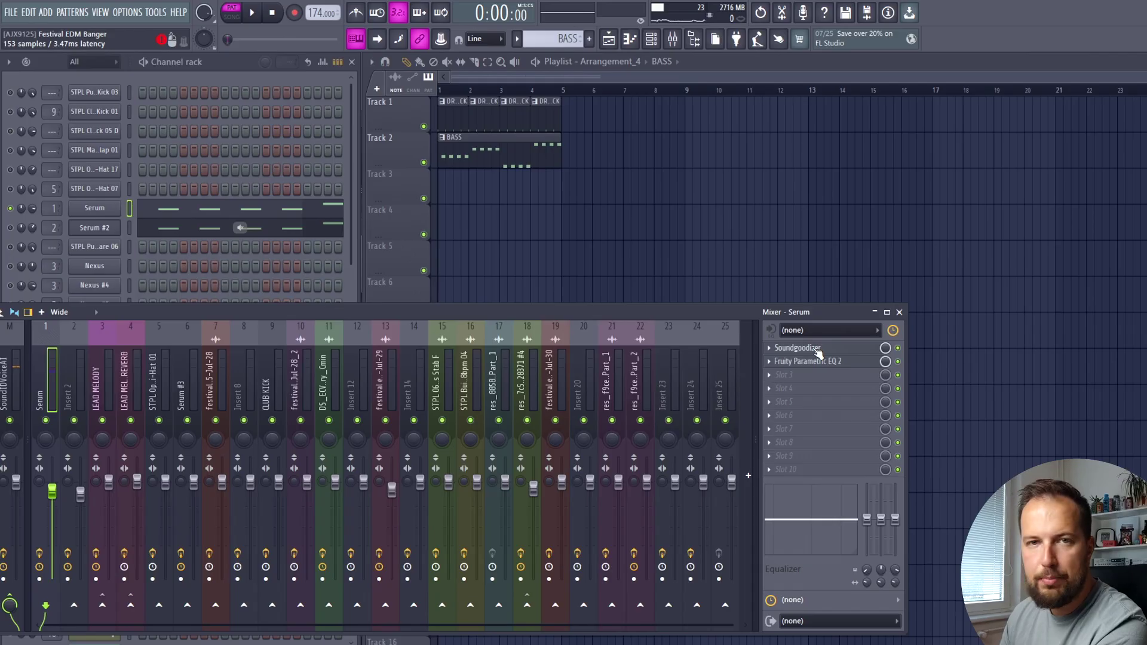
pyautogui.press('F9')
# View the BS Future preset in Serum #2 and audition that bass layer.
pyautogui.click(48, 231)
pyautogui.click(108, 230)
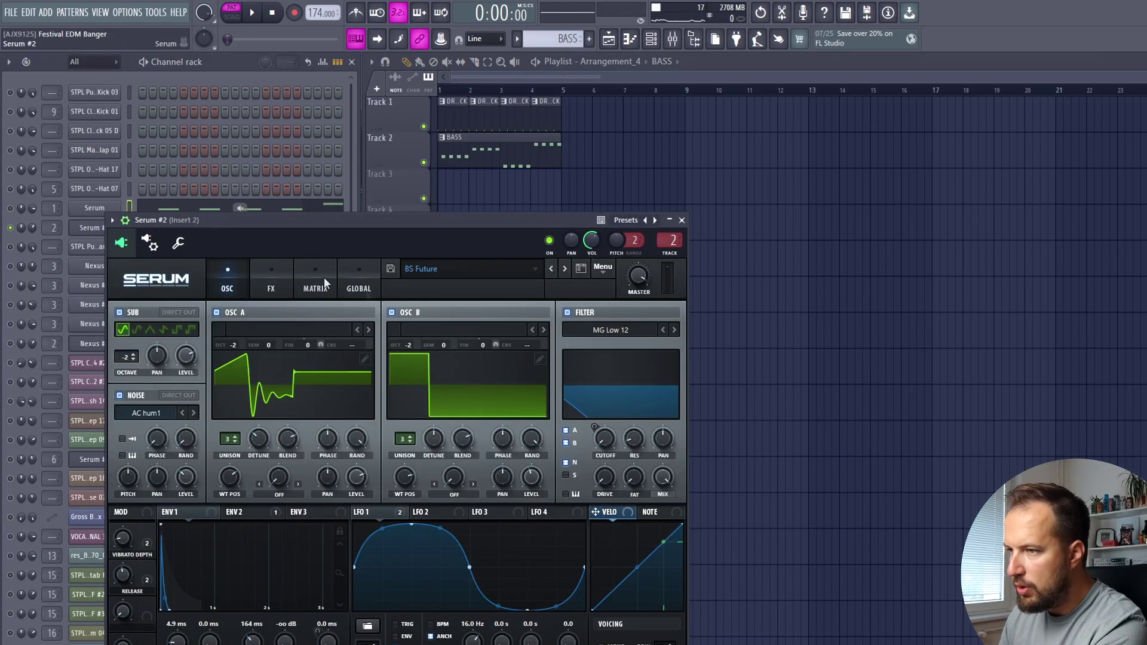
pyautogui.press('space')
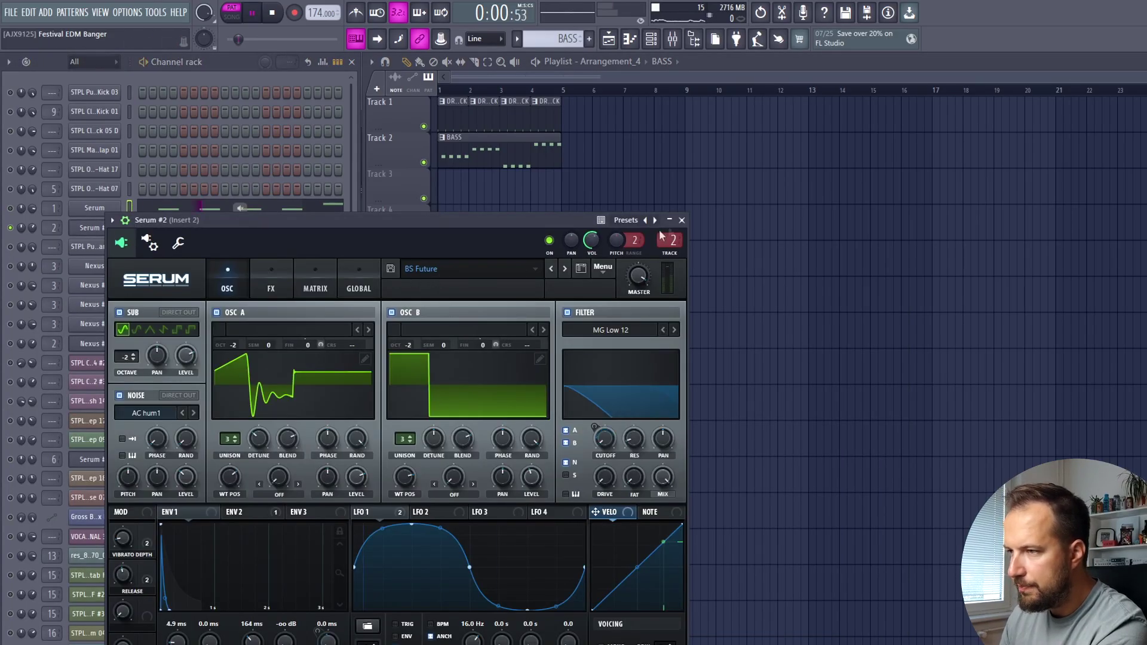
pyautogui.click(681, 220)
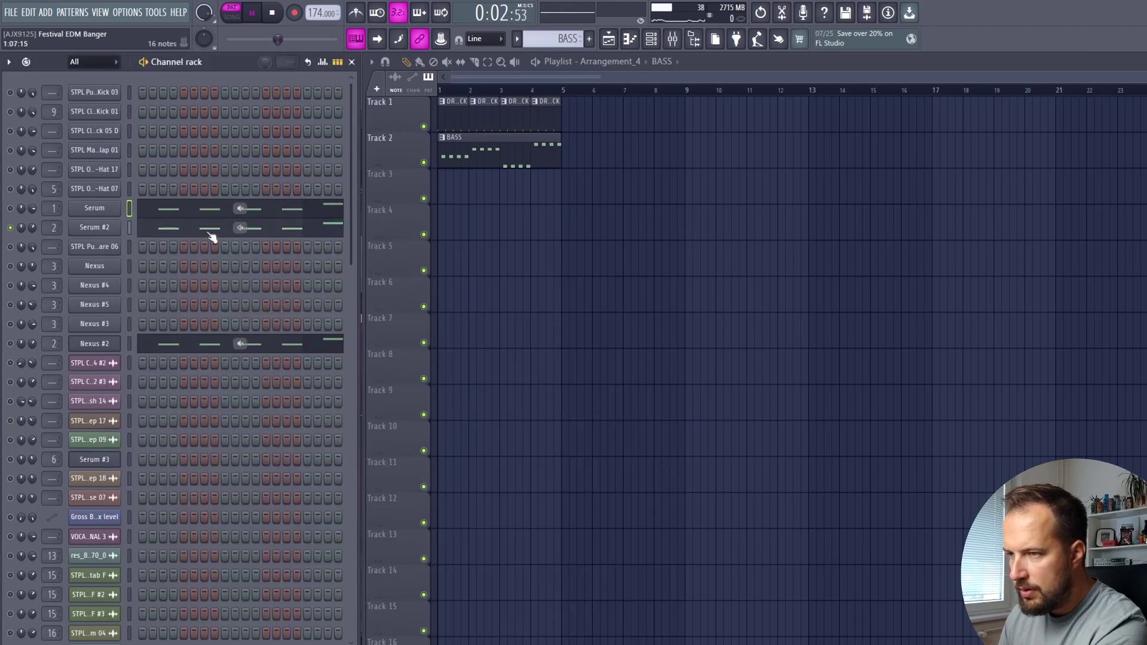
pyautogui.press('space')
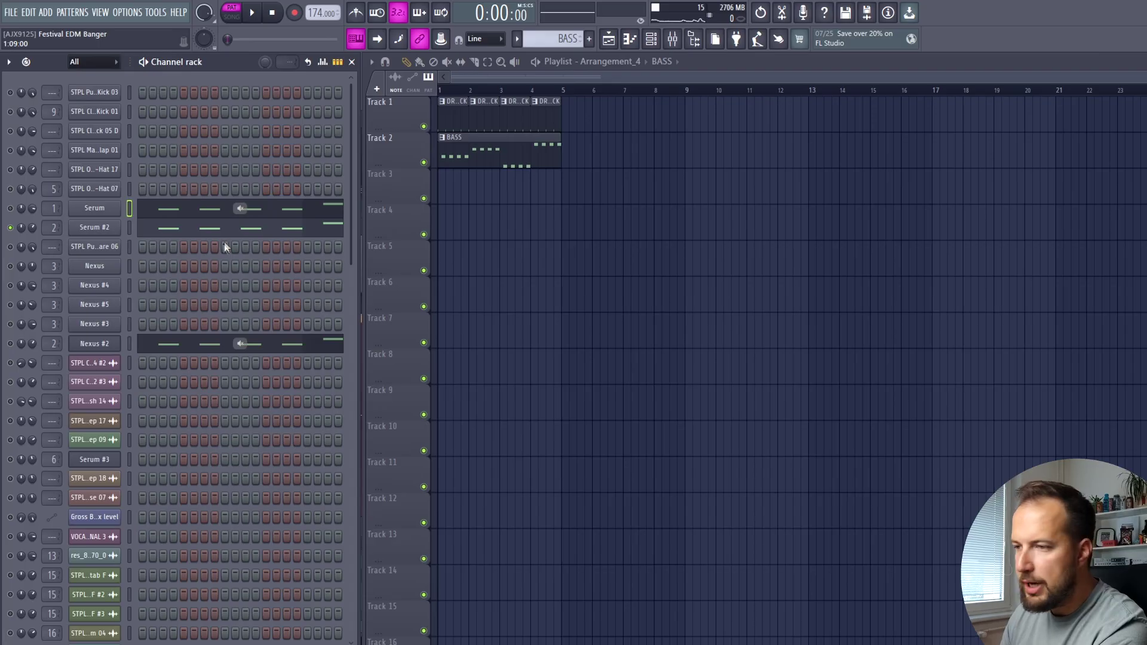
# View the Offbeat 1 preset in Nexus #2 and audition that bass layer.
pyautogui.click(94, 345)
pyautogui.click(94, 344)
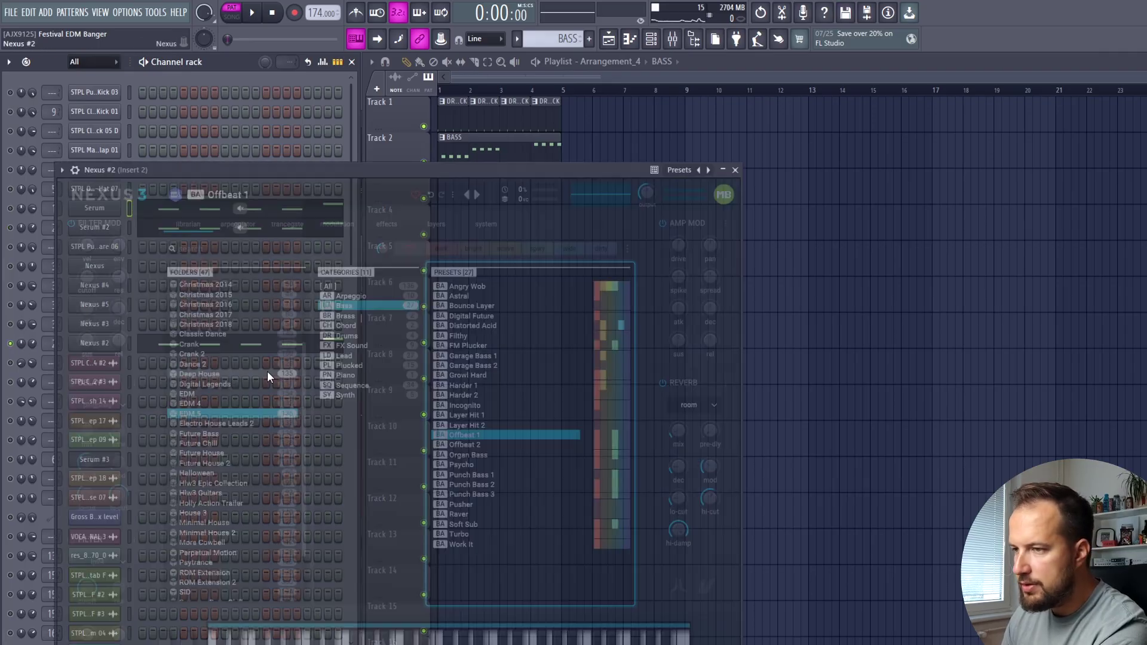
pyautogui.press('space')
pyautogui.click(735, 170)
pyautogui.press('F7')
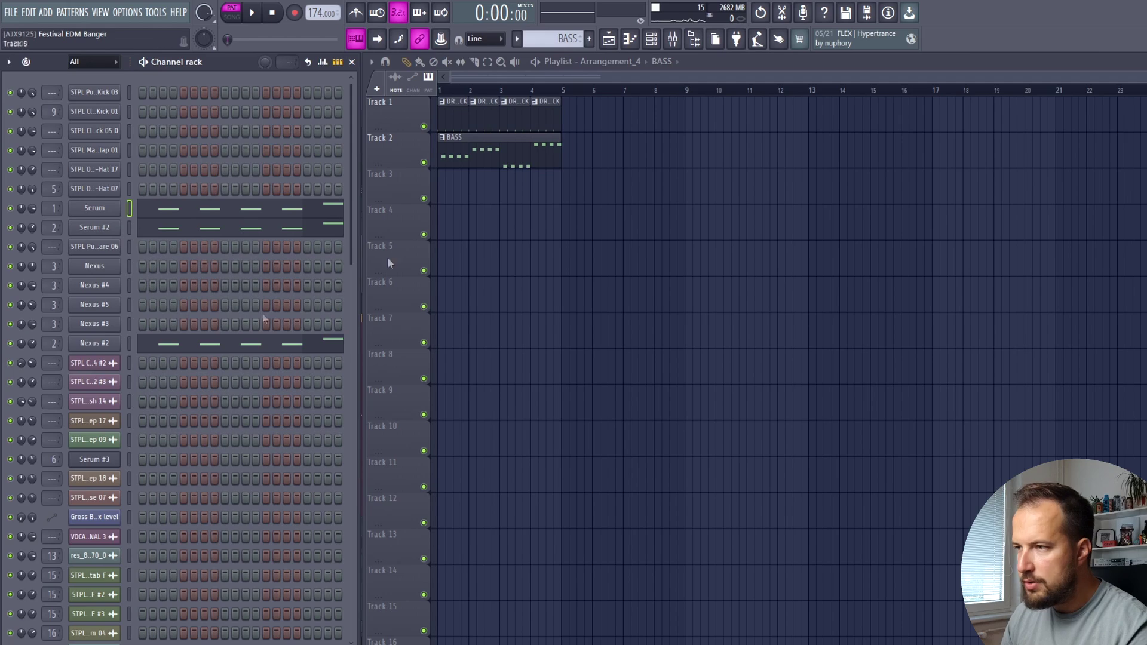
# Inspect Fruity Parametric EQ 2 on mixer Insert 2 and play the kick and bass arrangement in song mode.
pyautogui.press('F9')
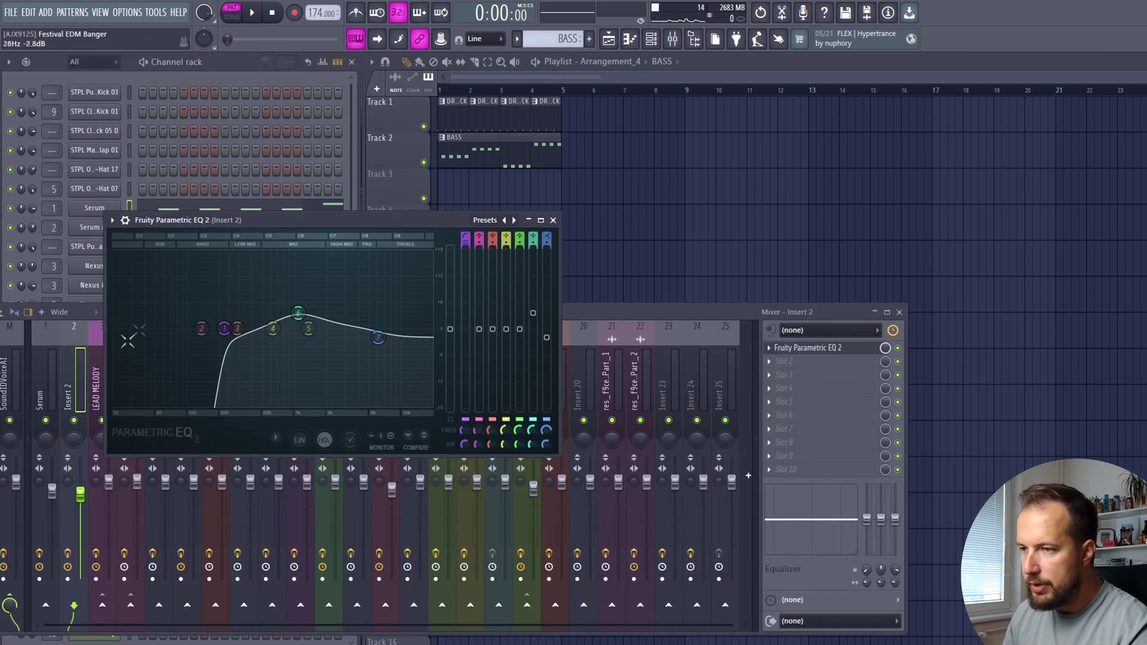
pyautogui.press('F9')
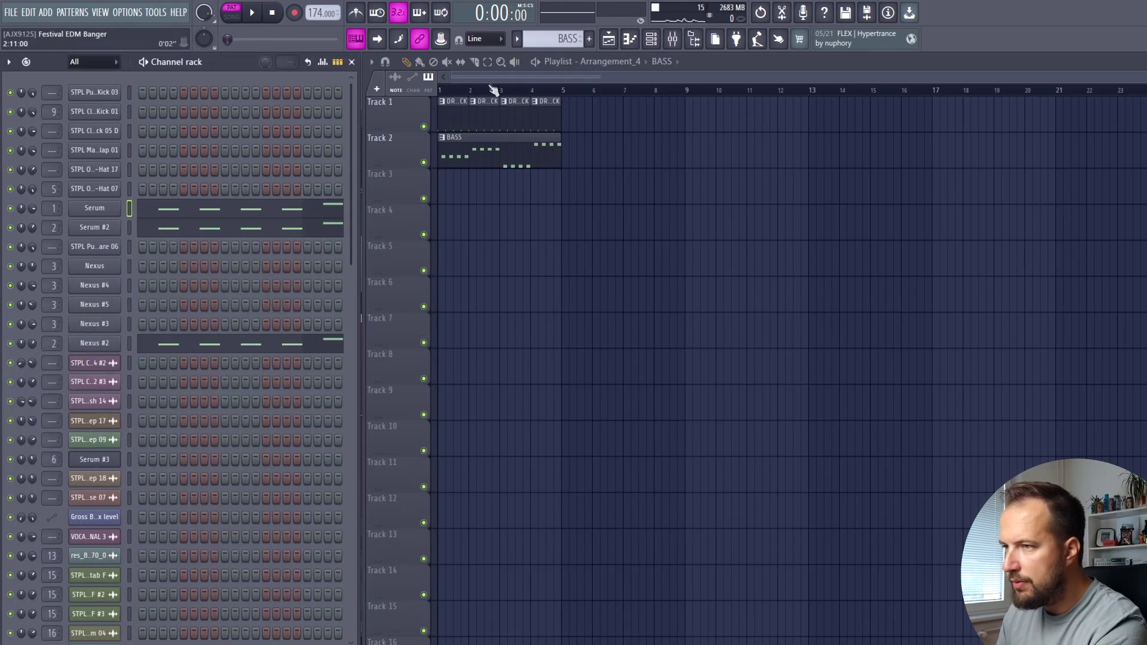
pyautogui.press('l')
pyautogui.press('space')
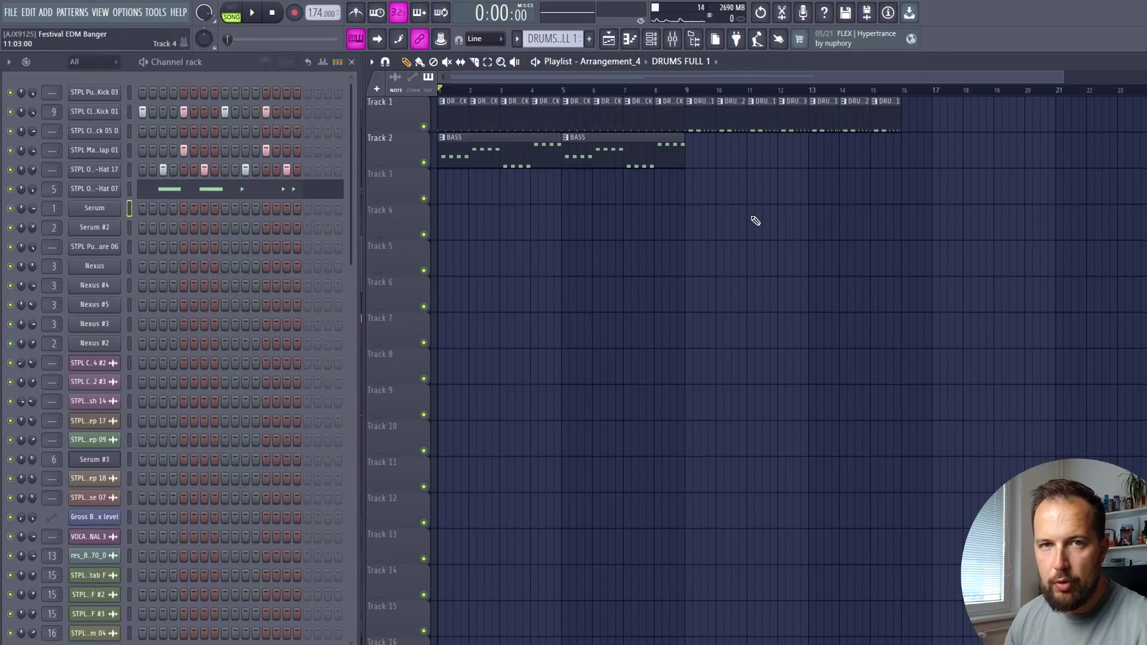
# Audition the soloed club kick and the clap of the DRUMS FULL 1 pattern.
pyautogui.click(193, 142)
pyautogui.press('space')
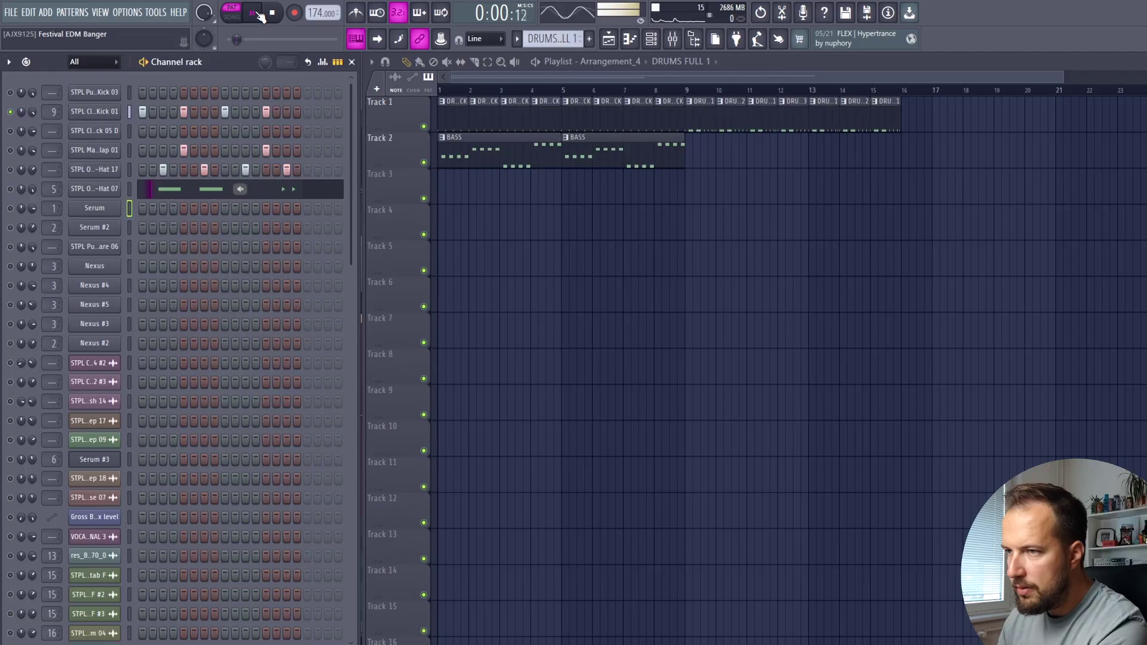
pyautogui.press('space')
pyautogui.keyDown('ctrl'); pyautogui.click(10, 150); pyautogui.keyUp('ctrl')
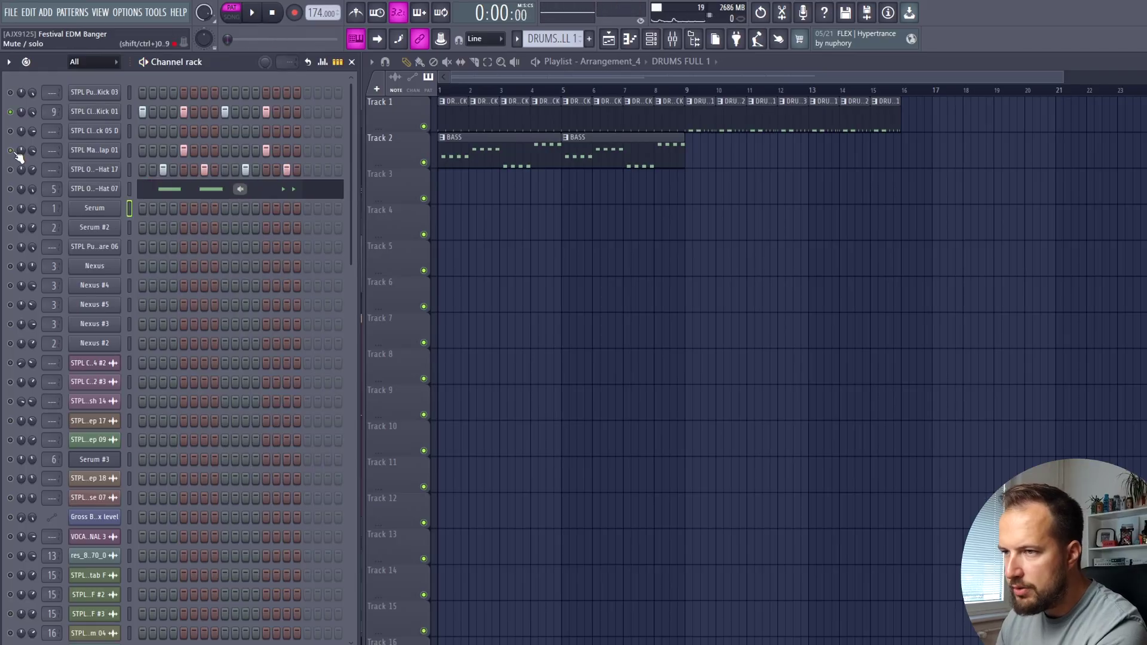
pyautogui.press('space')
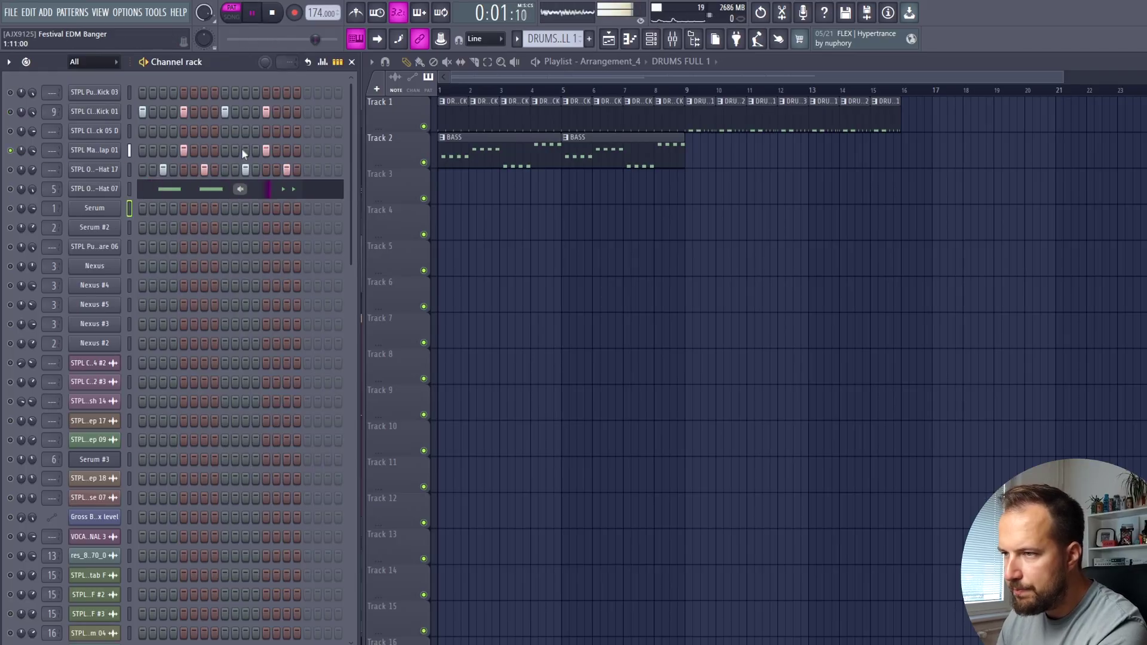
pyautogui.press('space')
# Inspect the two open hi-hat channels, including the Open Hi-Hat 07 notes, and audition the full DRUMS FULL 1 pattern.
pyautogui.click(113, 170)
pyautogui.click(394, 153)
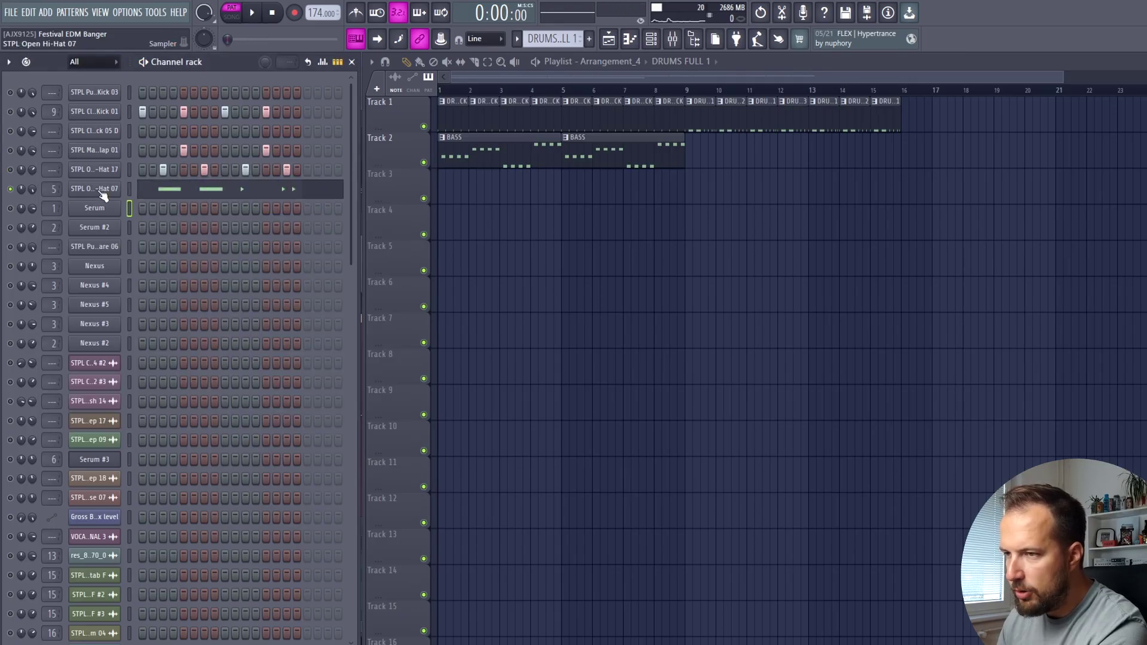
pyautogui.click(150, 190)
pyautogui.press('space')
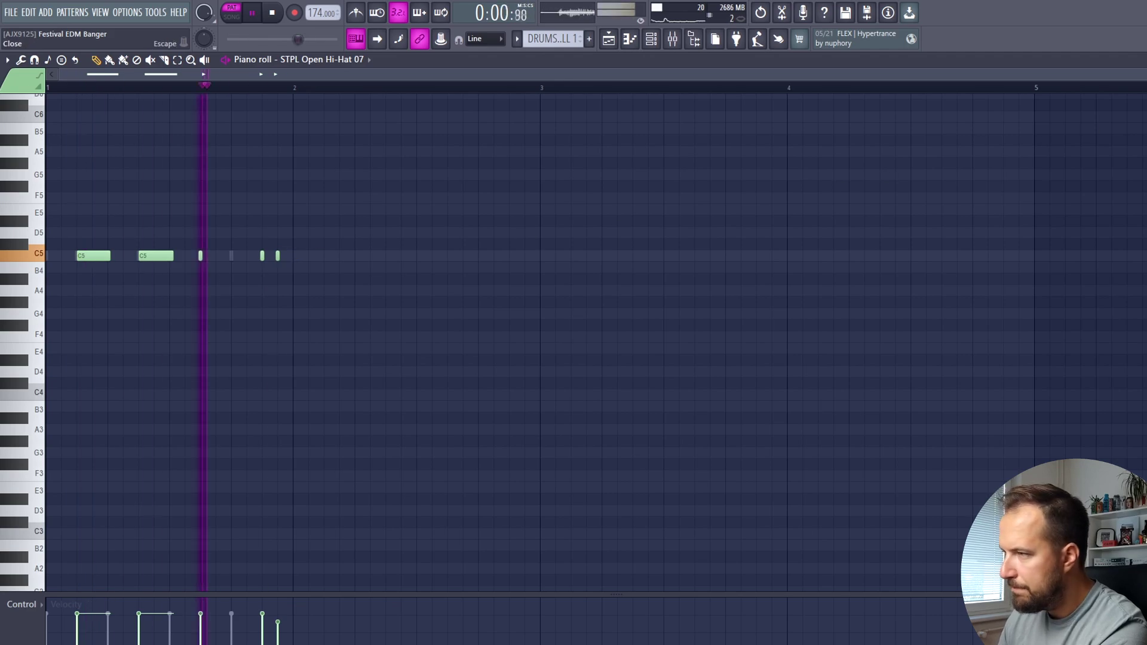
pyautogui.press('F7')
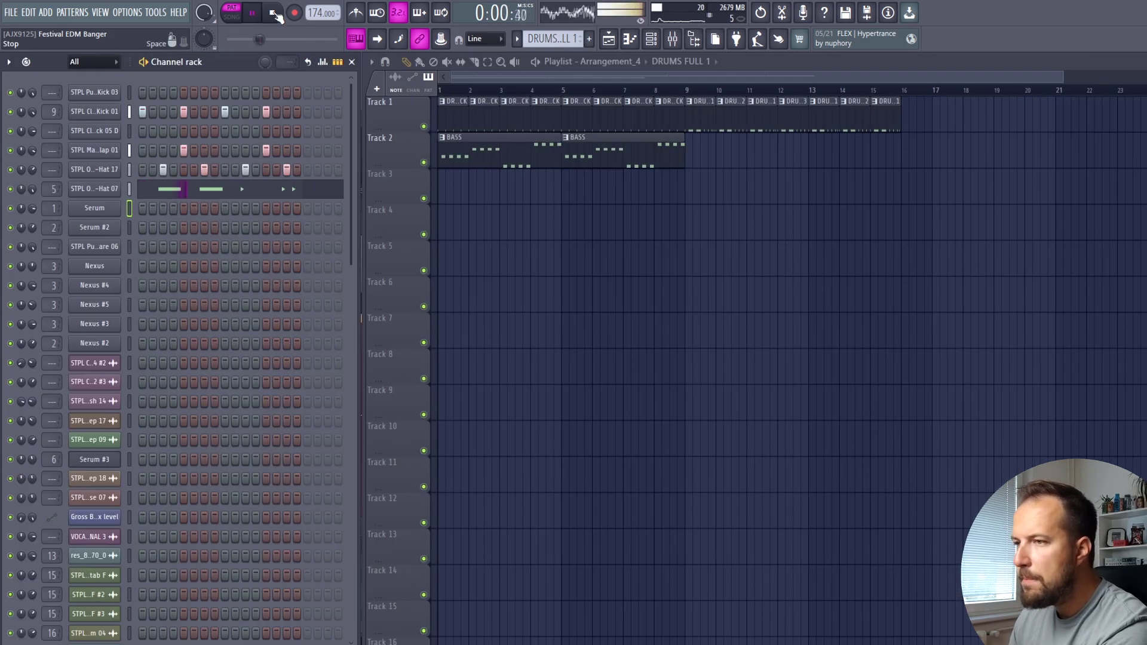
pyautogui.click(275, 13)
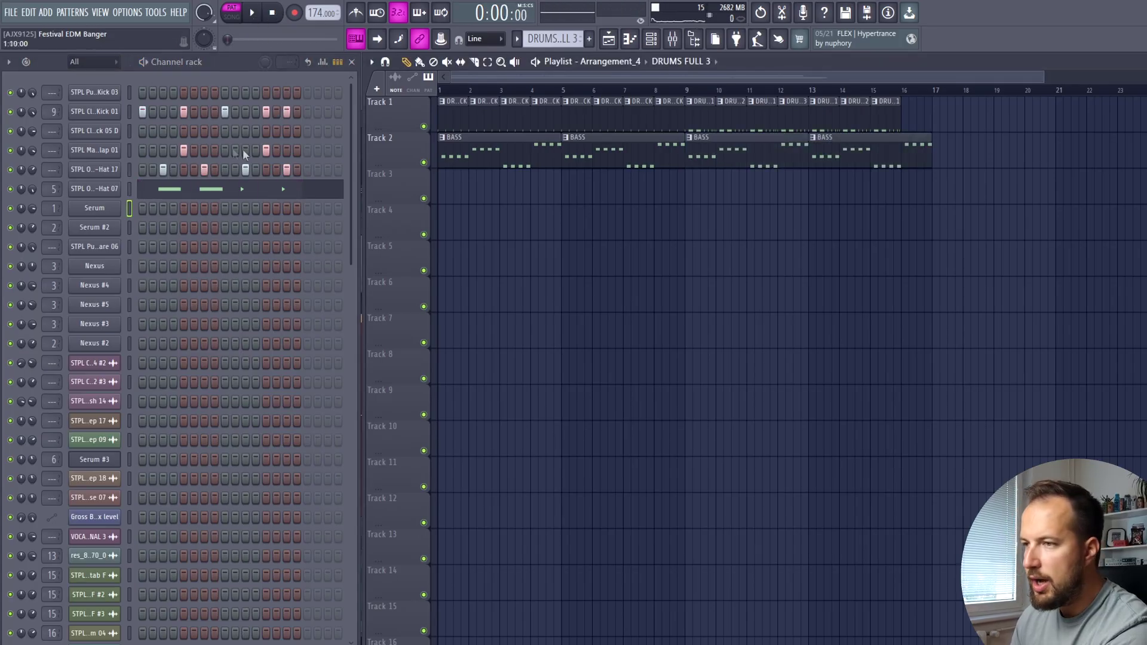
# Audition the DRUMS FULL 3 pattern and play the arrangement from around bar 9.
pyautogui.click(251, 12)
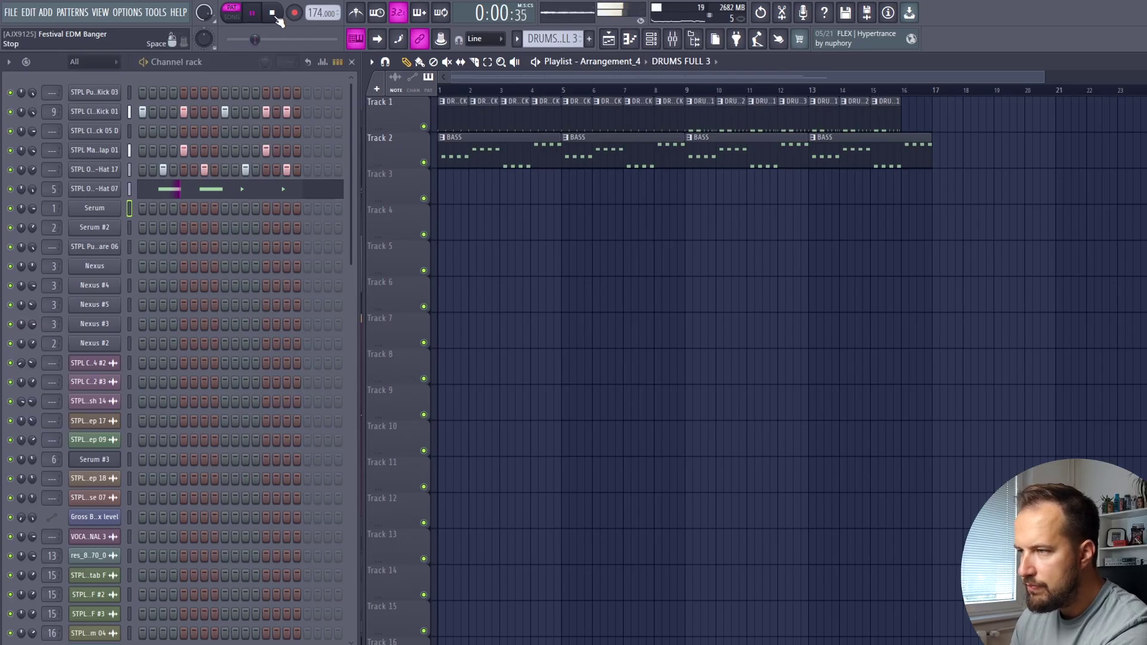
pyautogui.moveTo(668, 90); pyautogui.dragTo(686, 89)
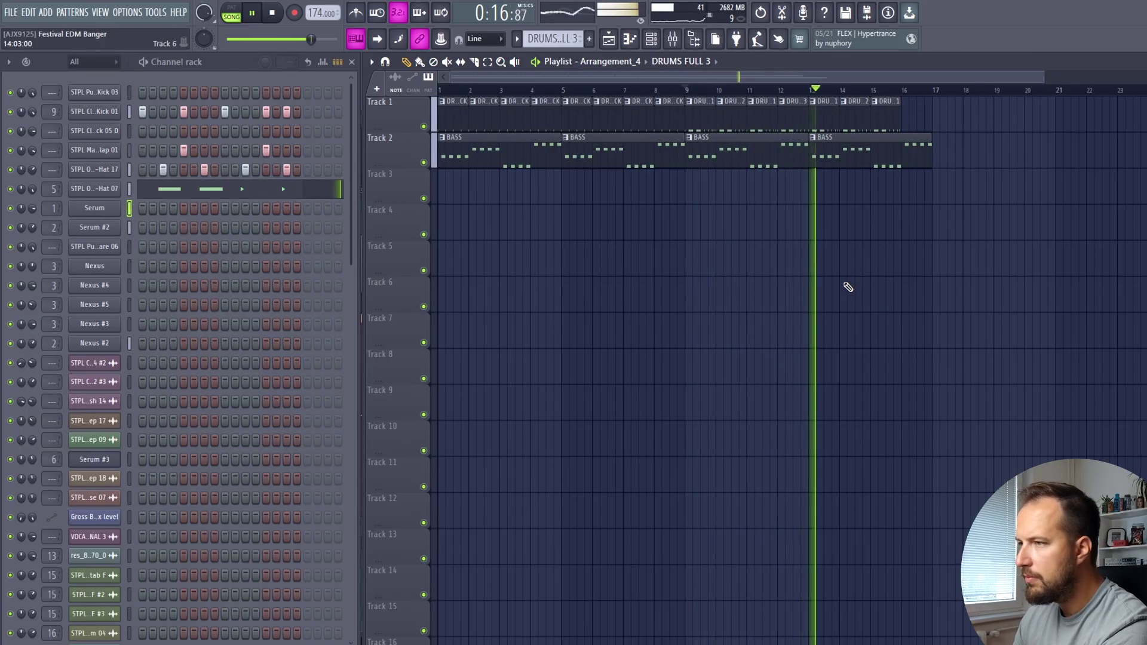
# Stop the arrangement and play the recorded vocal clip festival edm_alt_2 on Track 23.
pyautogui.press('space')
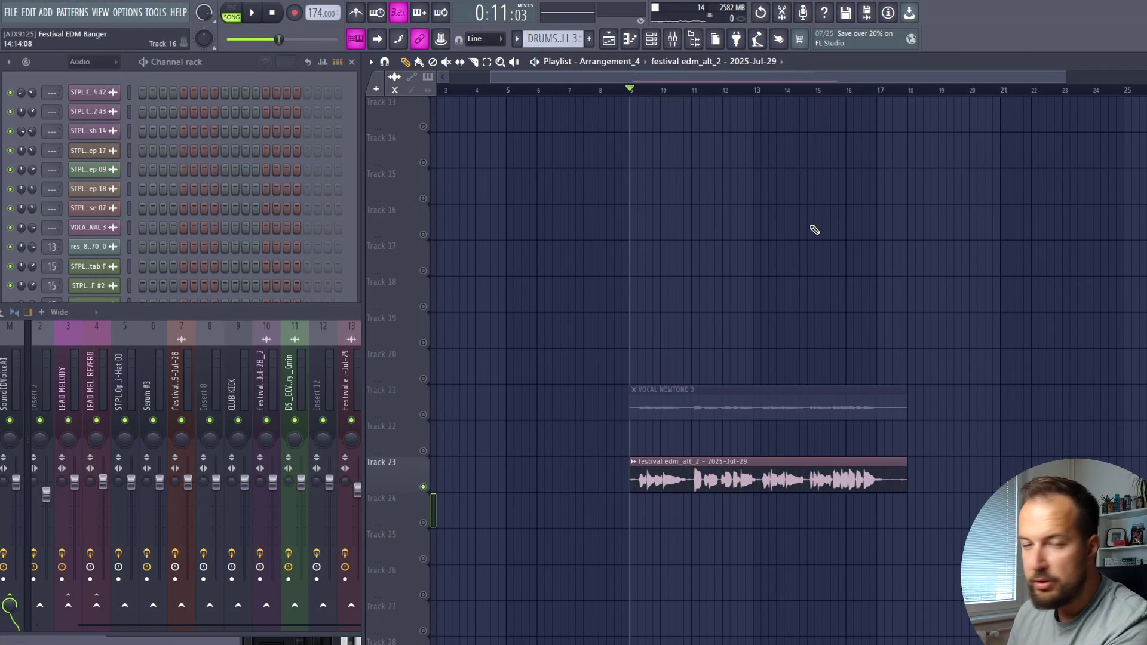
pyautogui.press('space')
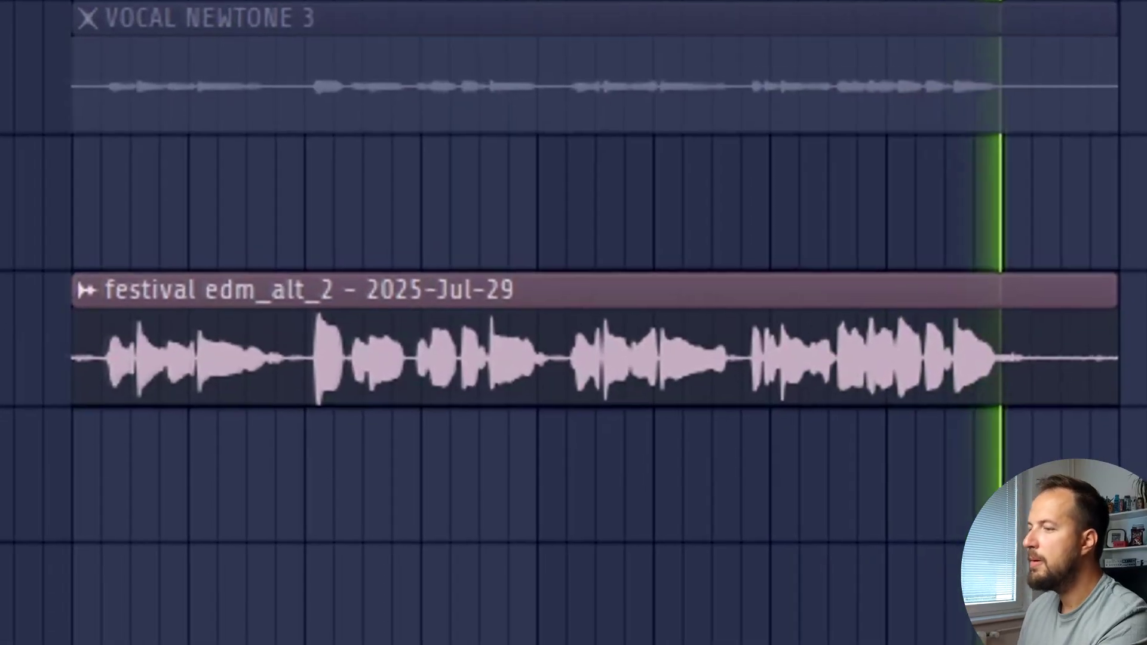
pyautogui.press('space')
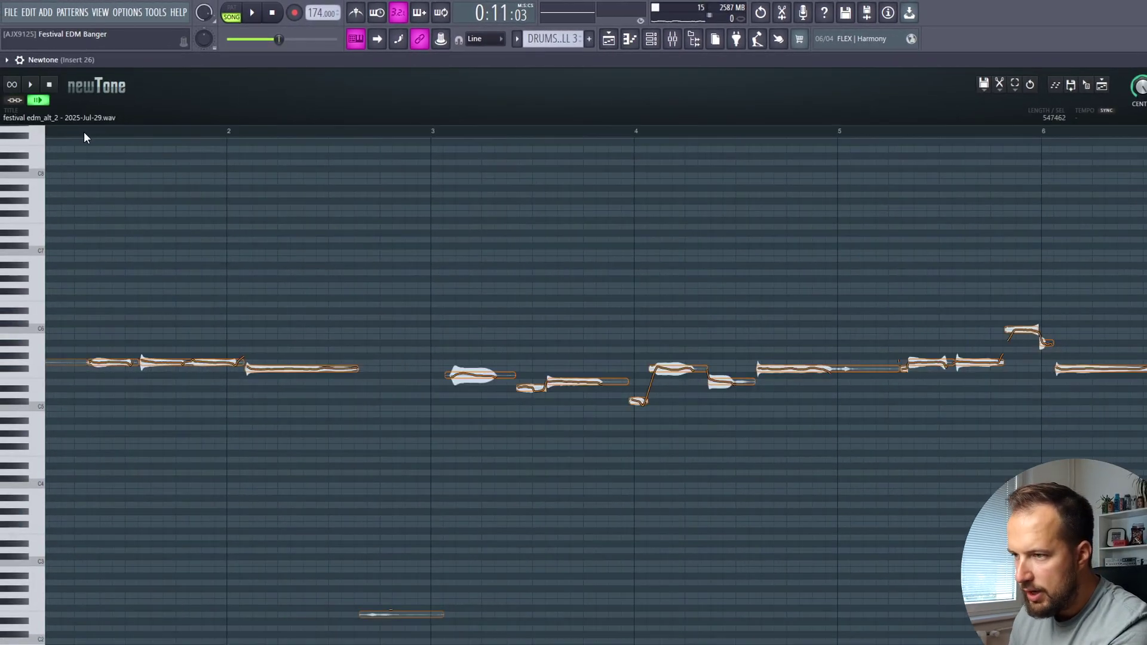
# Audition the vocal's opening in NewTone and lower the first note after bar 3 by one semitone to E5.
pyautogui.click(22, 136)
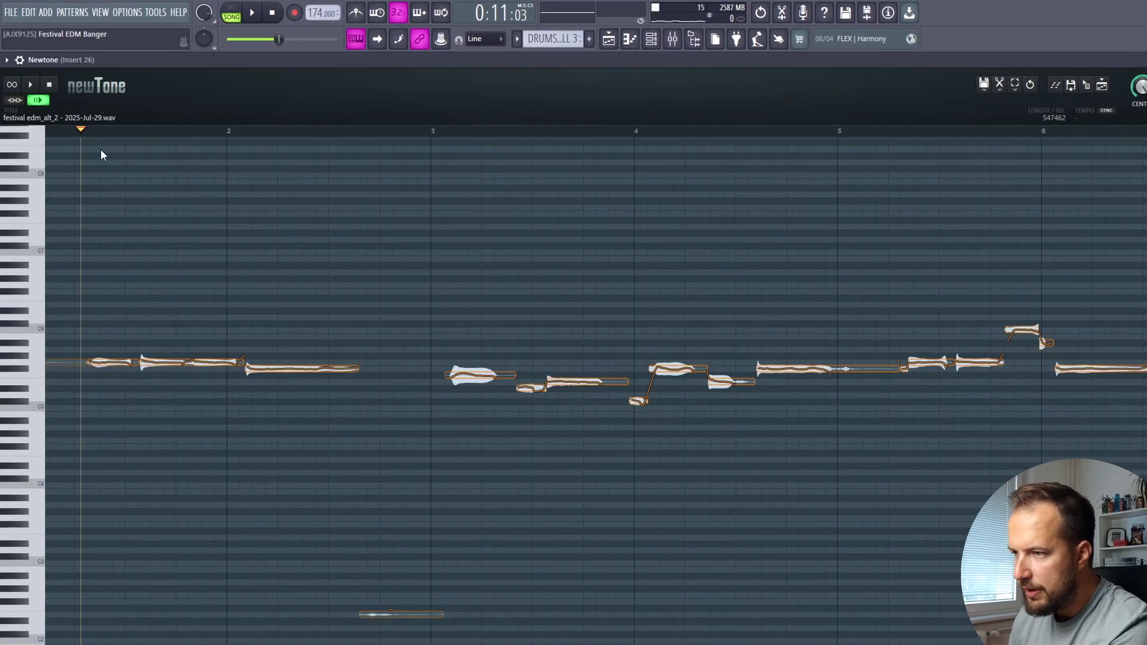
pyautogui.press('space')
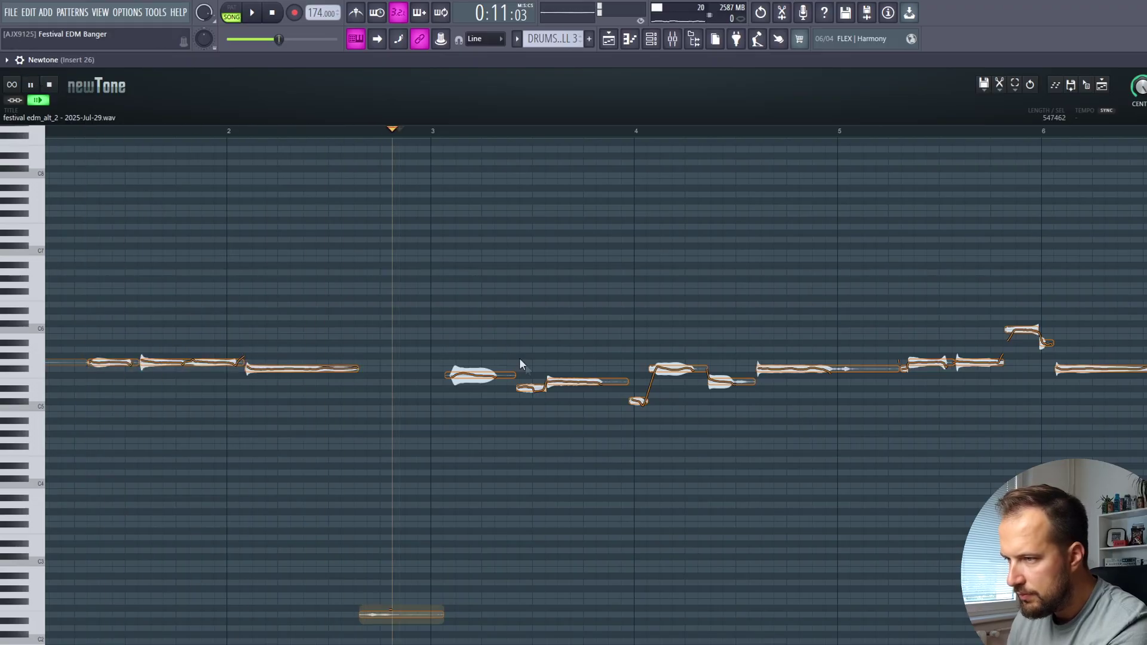
pyautogui.press('space')
pyautogui.click(434, 137)
pyautogui.moveTo(471, 375); pyautogui.dragTo(471, 383)
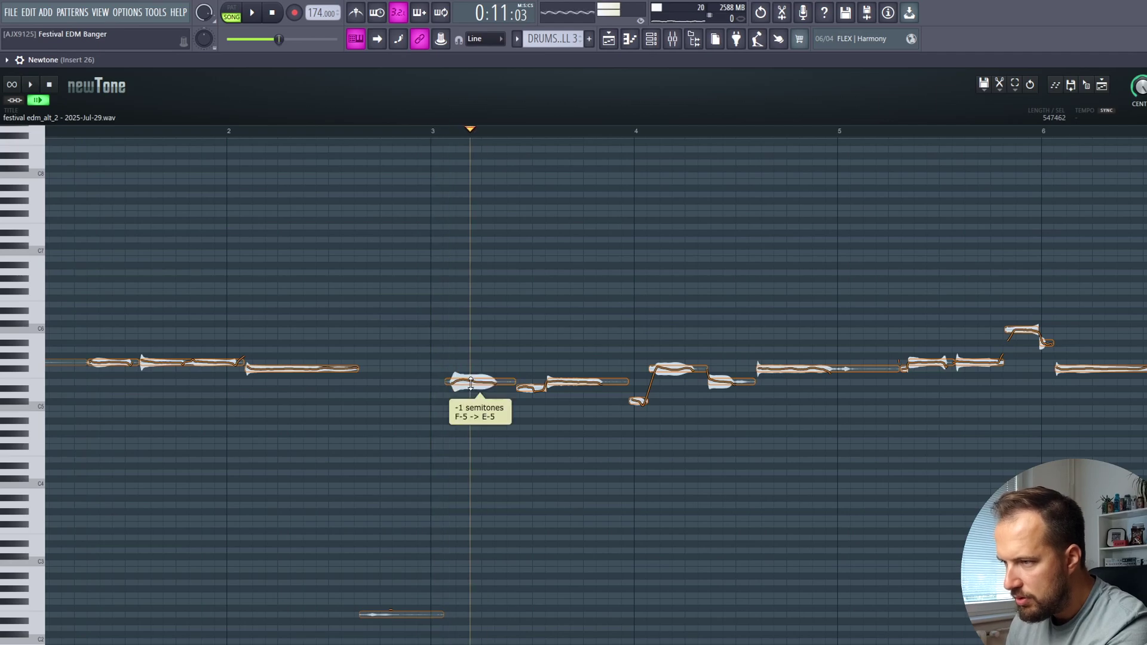
pyautogui.click(433, 130)
pyautogui.press('space')
pyautogui.press('space')
# Try raising the short second note after bar 3 by one semitone and play the phrase.
pyautogui.moveTo(534, 389); pyautogui.dragTo(534, 383)
pyautogui.click(429, 134)
pyautogui.press('space')
pyautogui.press('space')
pyautogui.press('space')
# Lower the short second note after bar 3 to D5 and raise the short note at bar 4 by one semitone.
pyautogui.moveTo(535, 380); pyautogui.dragTo(531, 394)
pyautogui.click(434, 131)
pyautogui.press('space')
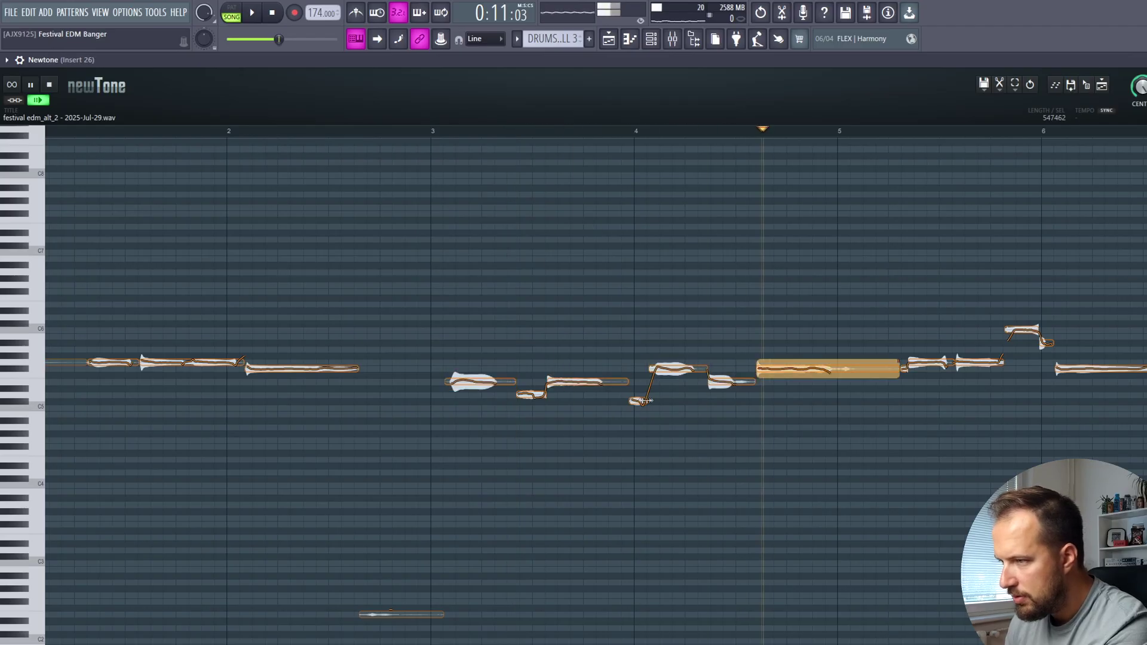
pyautogui.press('space')
pyautogui.moveTo(638, 401); pyautogui.dragTo(638, 394)
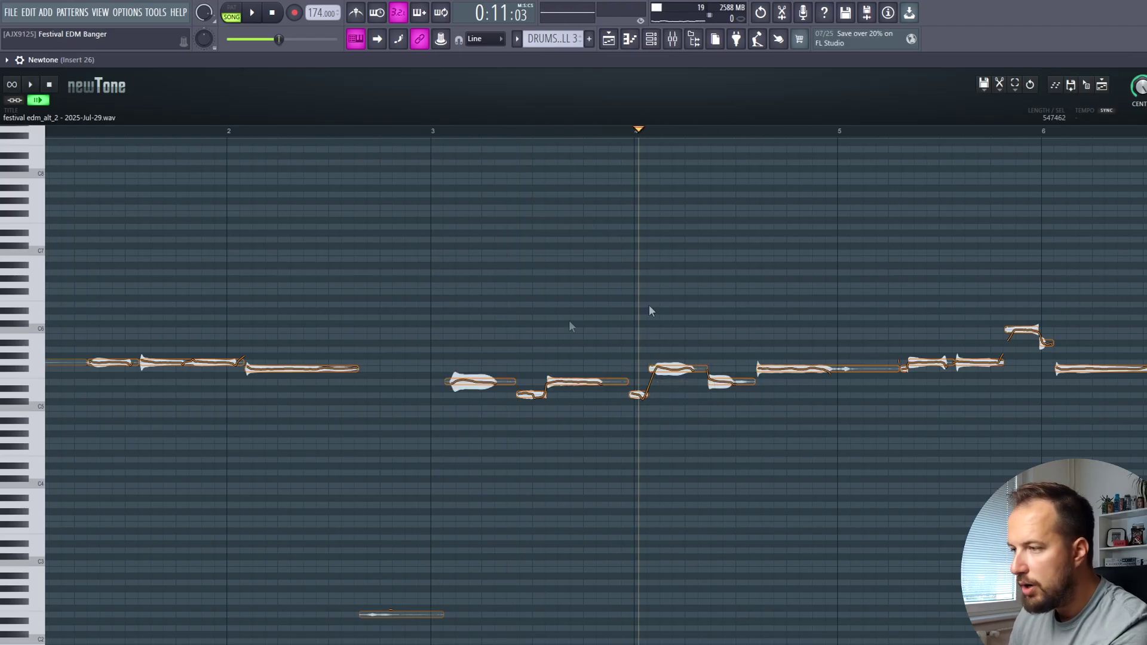
pyautogui.scroll(-2, 862, 317)
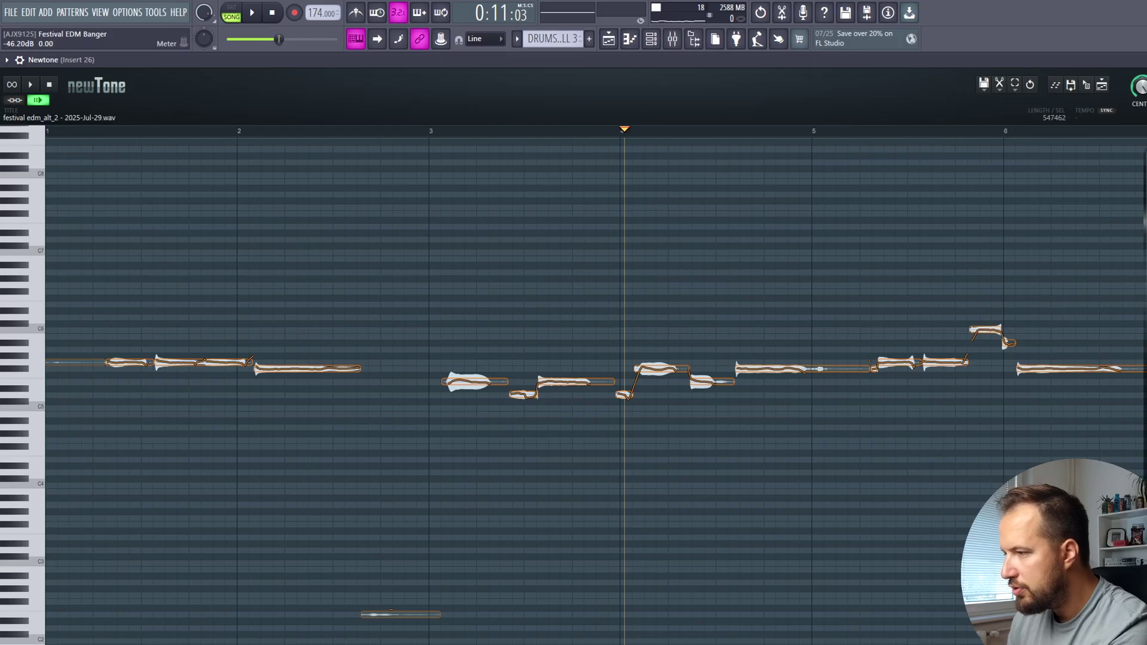
pyautogui.scroll(3, 717, 345)
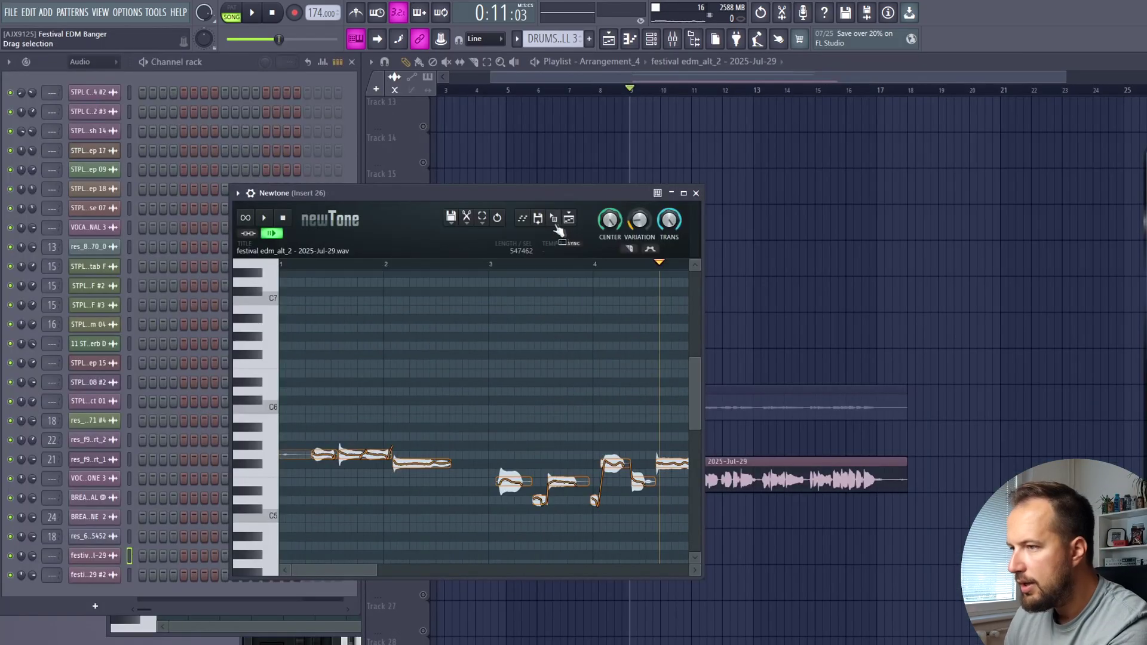
# Send the pitch-corrected vocal from NewTone to the playlist and play the VOCAL NEWTONE 3 clip on Track 21.
pyautogui.moveTo(556, 230); pyautogui.dragTo(705, 394)
pyautogui.scroll(4, 687, 90)
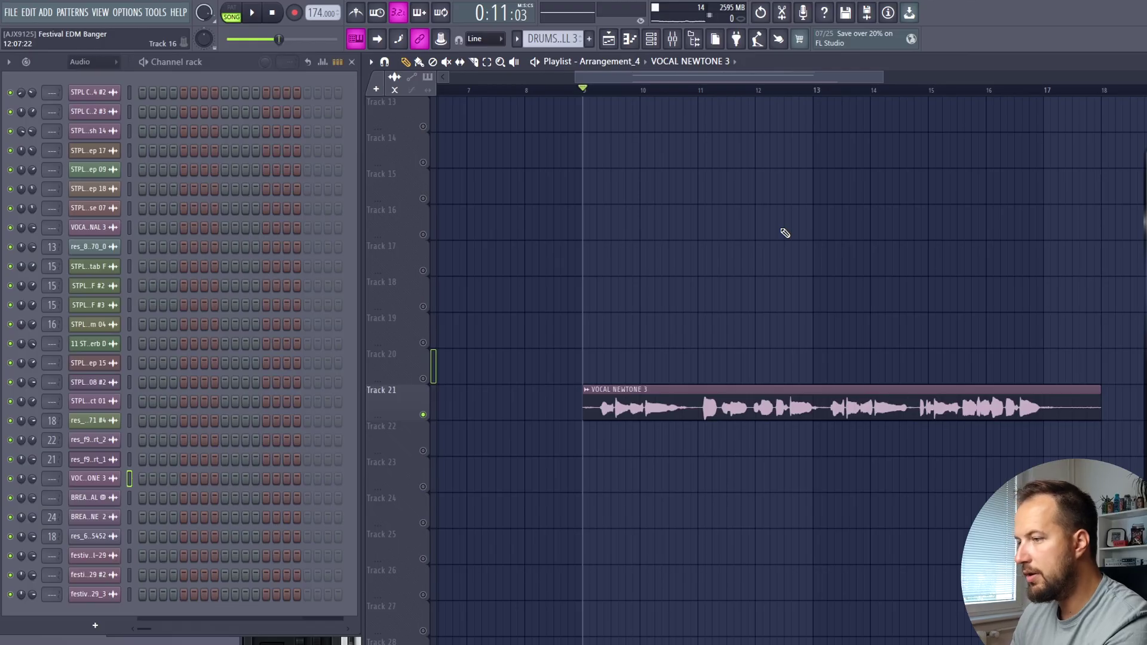
pyautogui.press('space')
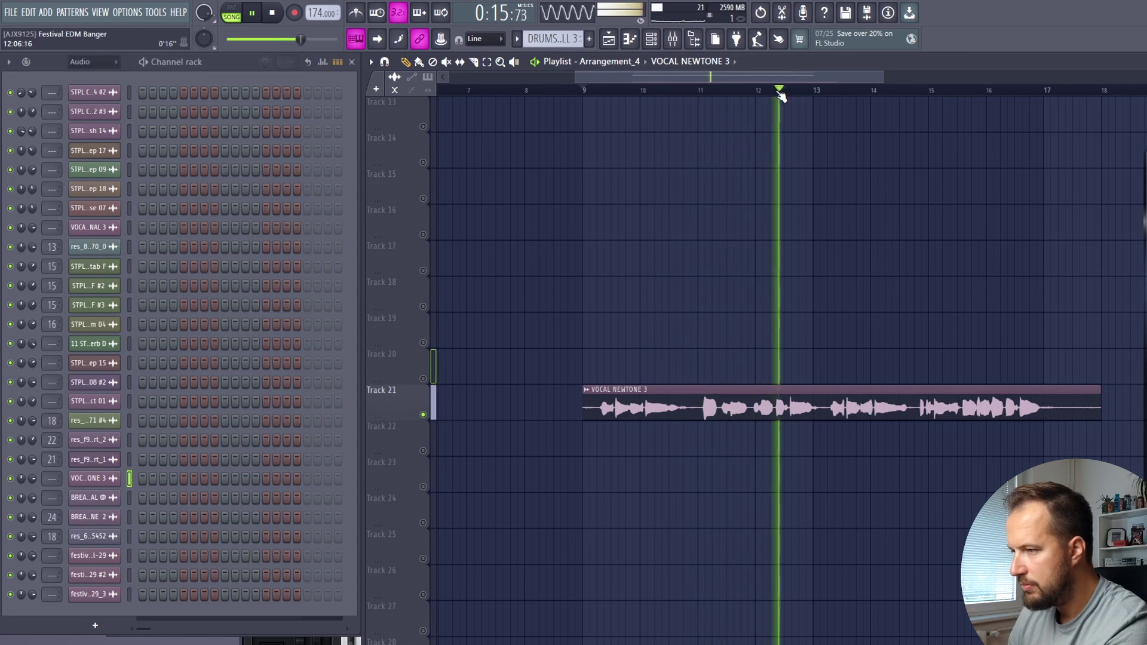
pyautogui.press('space')
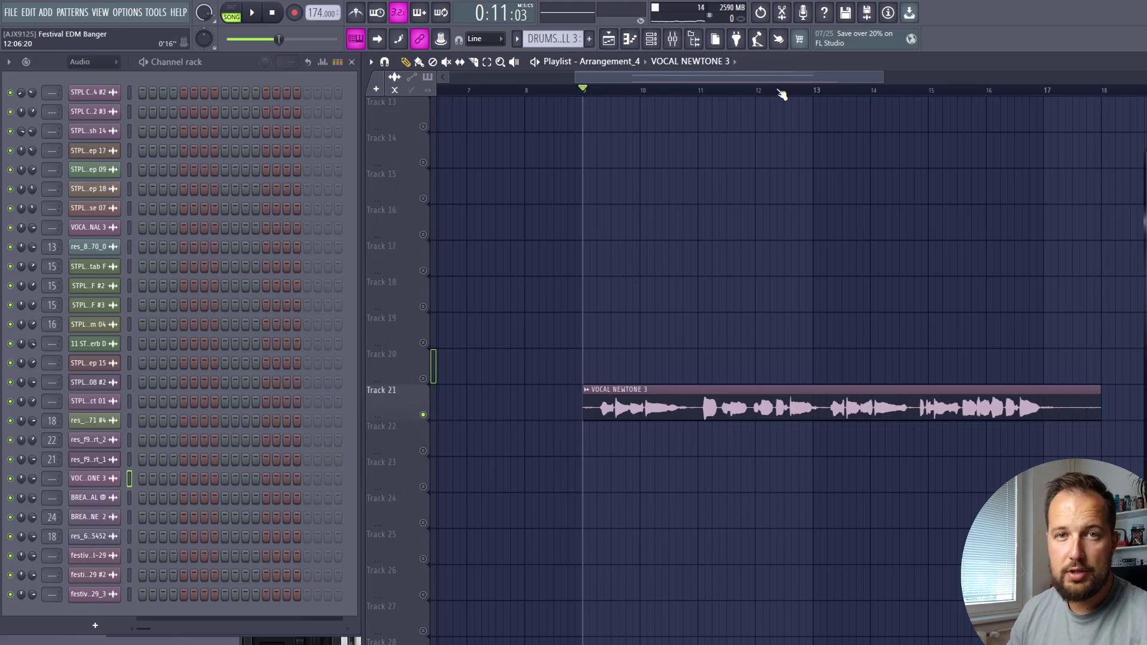
# Route the VOCAL NEWTONE 3 clip to a free mixer track and load SoundIDVoiceAI in that track's first effect slot.
pyautogui.click(616, 389)
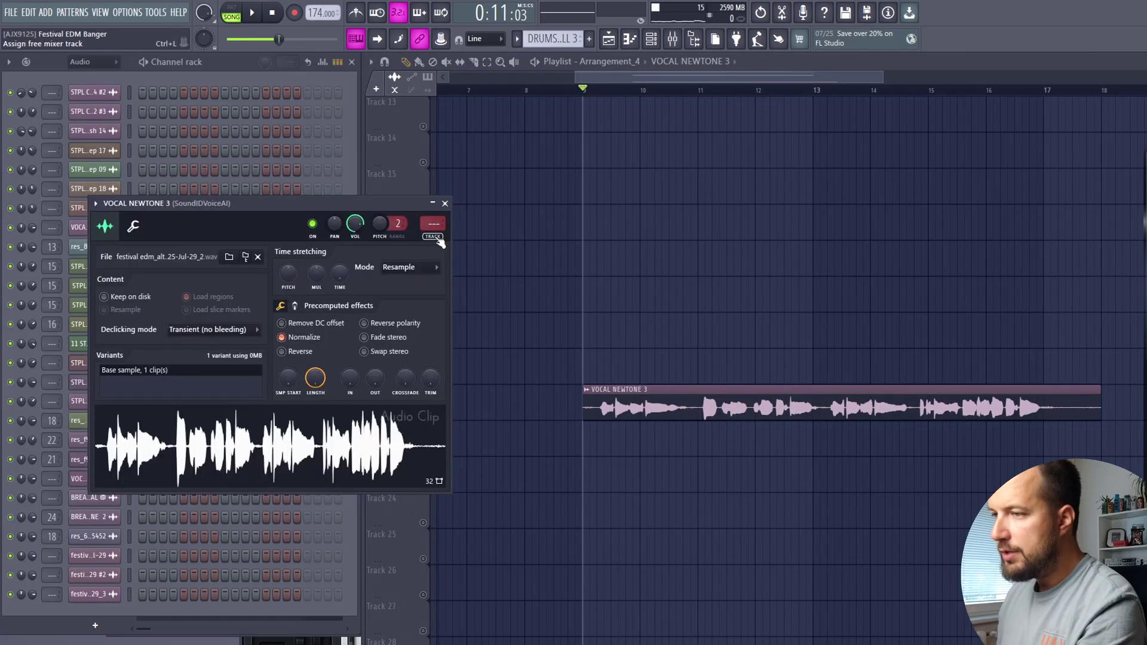
pyautogui.click(439, 239)
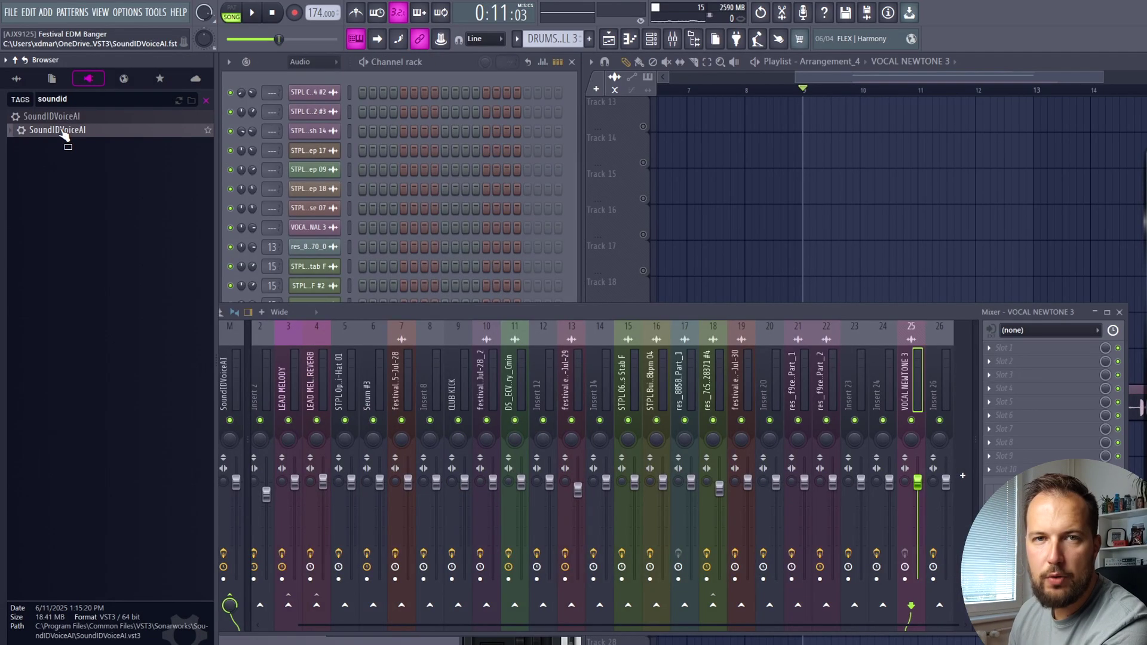
pyautogui.moveTo(64, 136); pyautogui.dragTo(1013, 348)
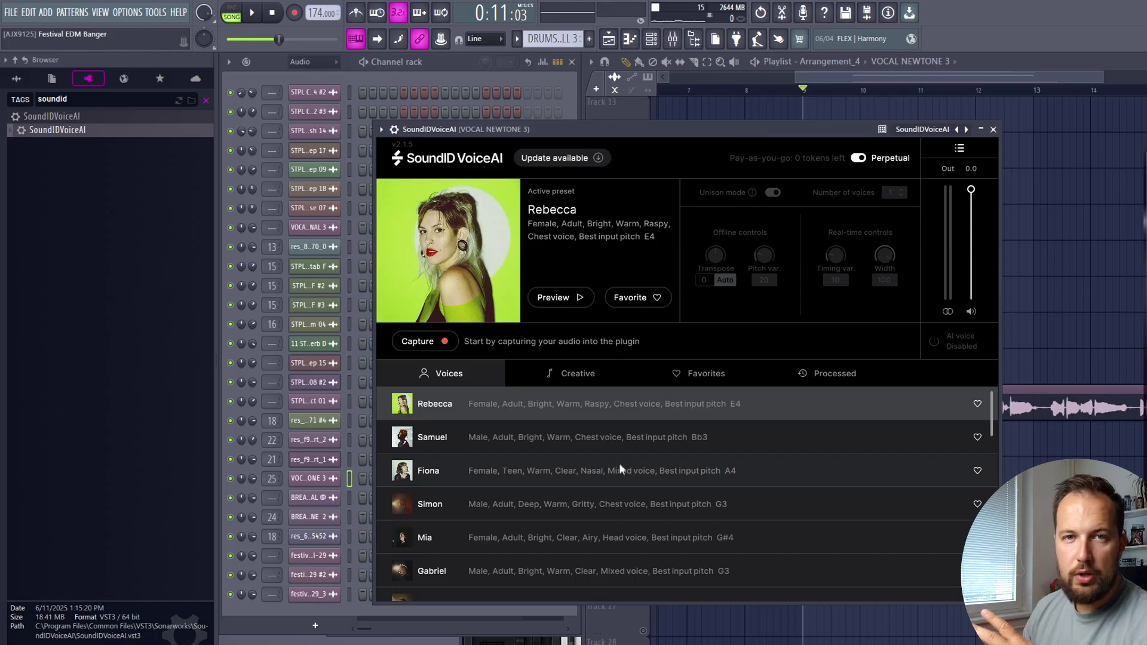
# Audition the Benjamin, George and Jasmine voice presets in SoundID VoiceAI and look through its Creative presets.
pyautogui.scroll(-10, 618, 464)
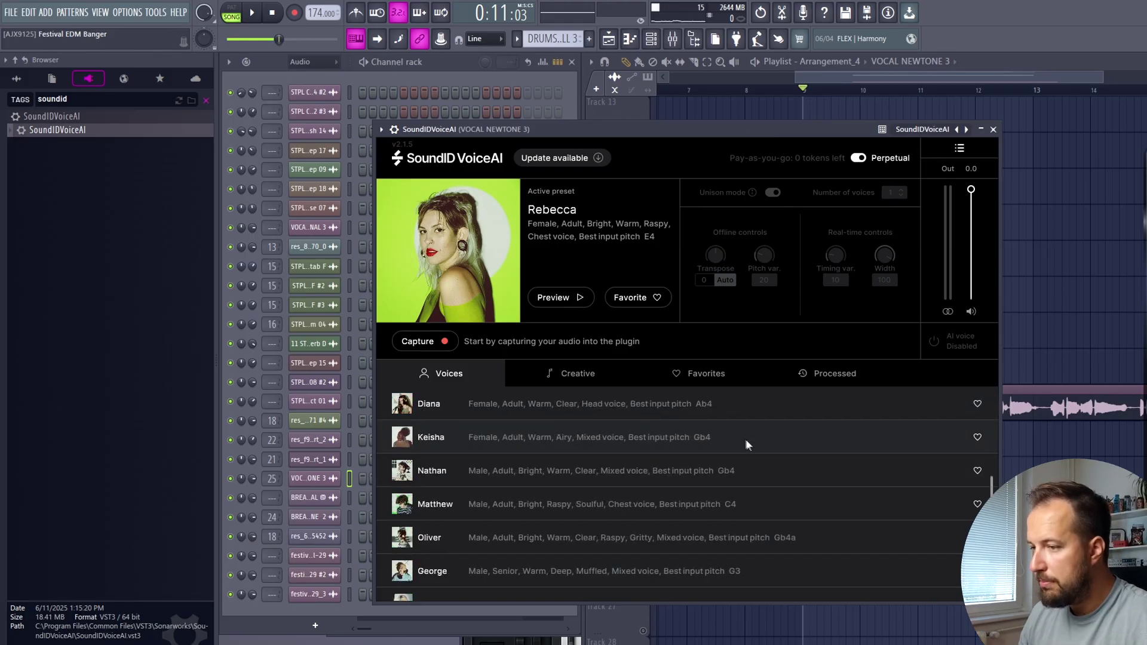
pyautogui.scroll(-5, 714, 463)
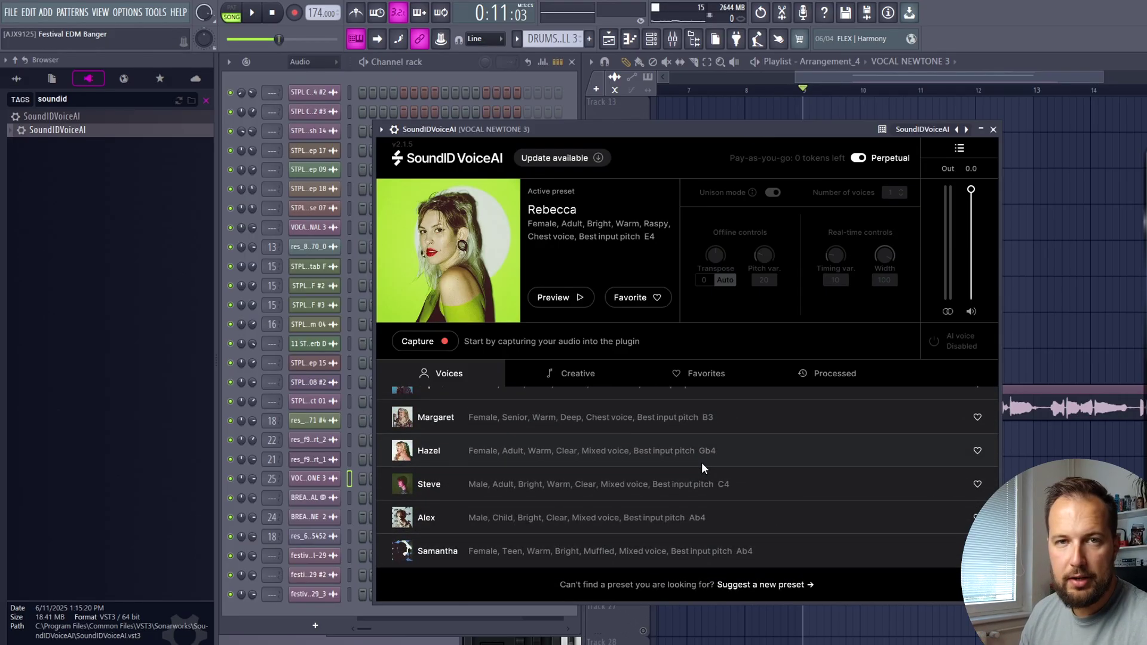
pyautogui.scroll(3, 694, 478)
pyautogui.click(455, 484)
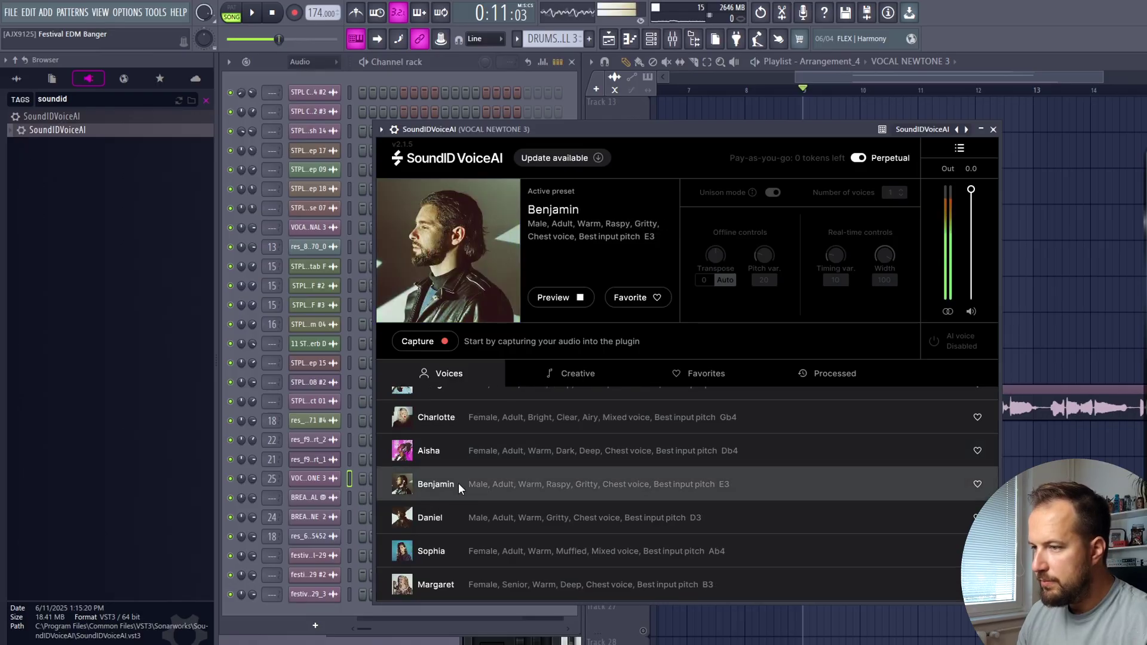
pyautogui.scroll(1, 458, 483)
pyautogui.click(453, 417)
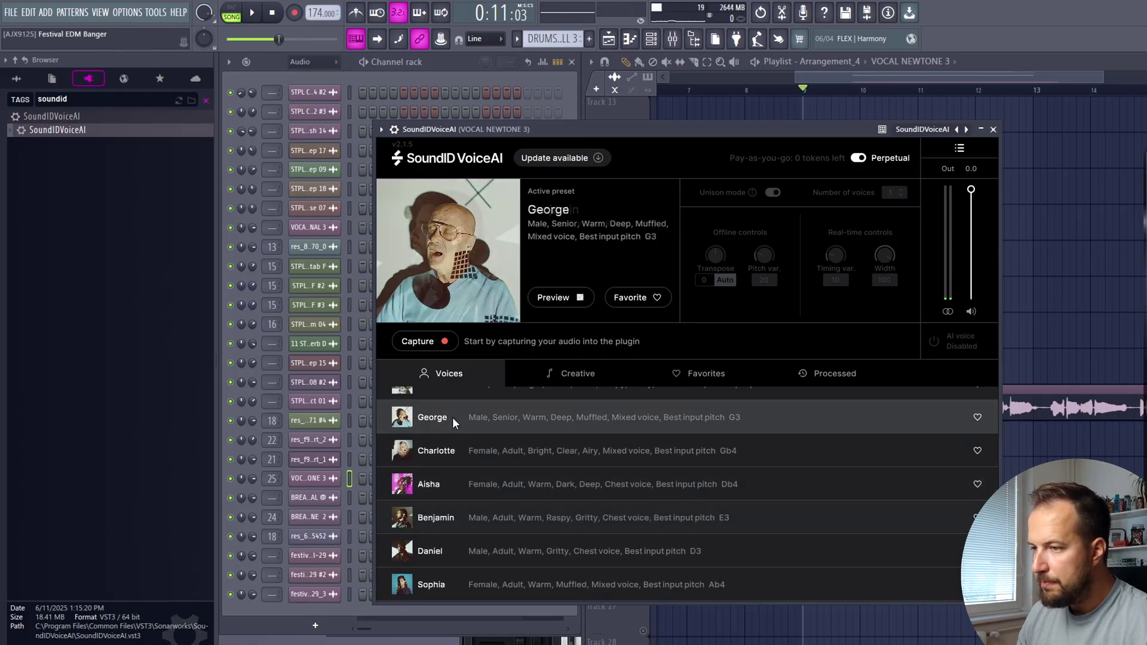
pyautogui.scroll(10, 469, 468)
pyautogui.click(449, 448)
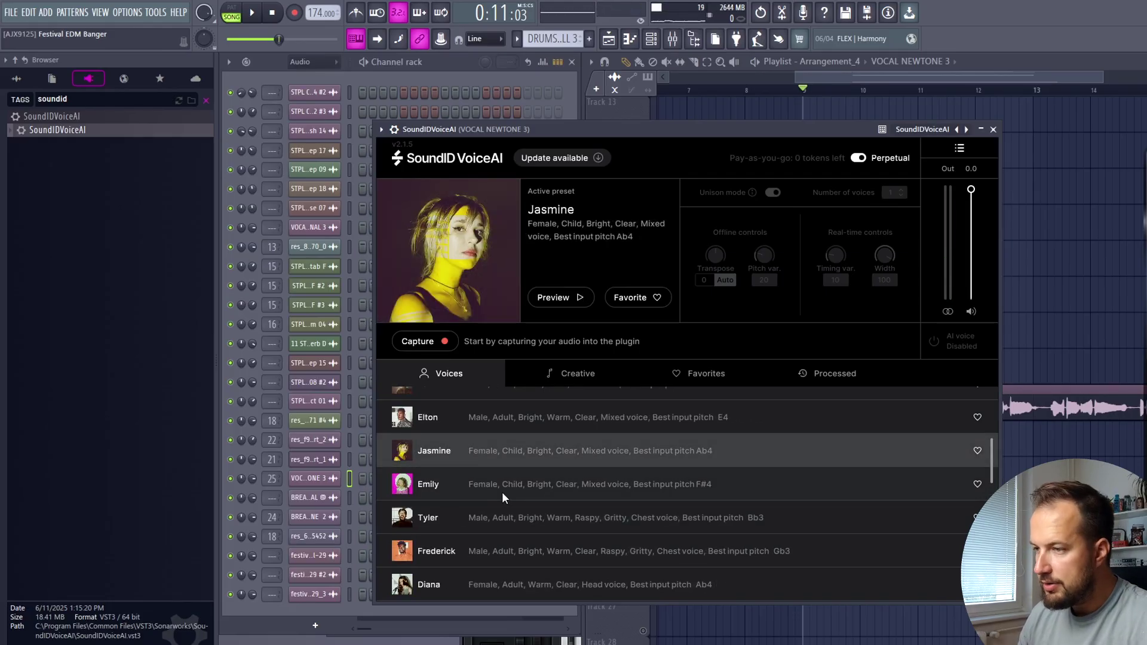
pyautogui.click(547, 382)
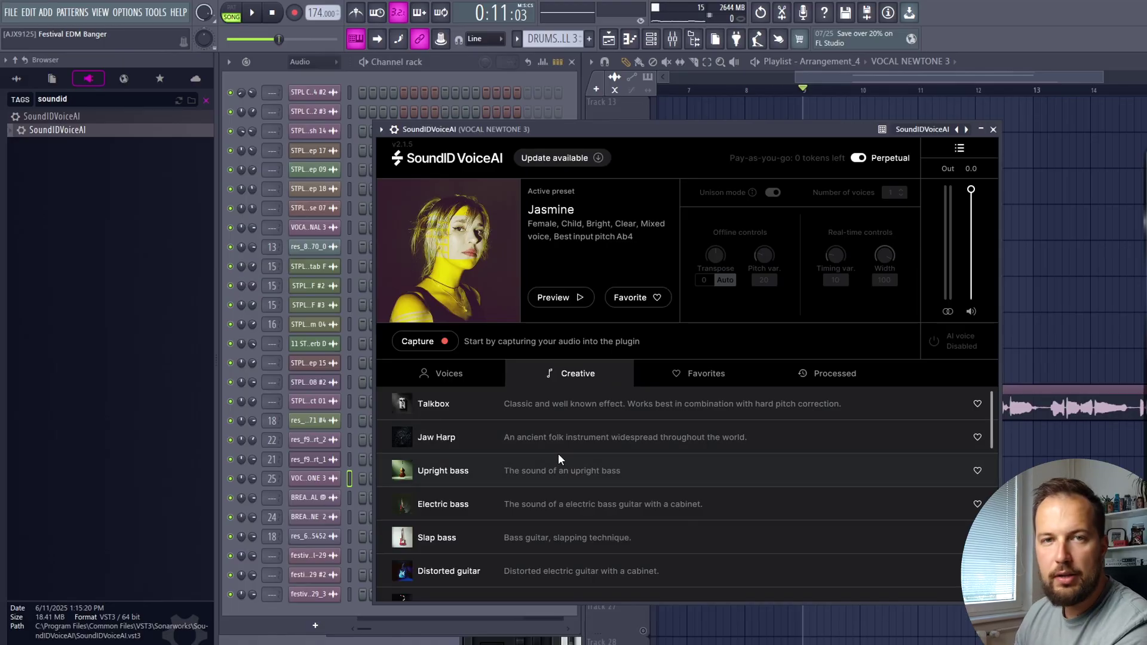
pyautogui.scroll(-2, 591, 451)
pyautogui.scroll(2, 591, 450)
pyautogui.click(451, 373)
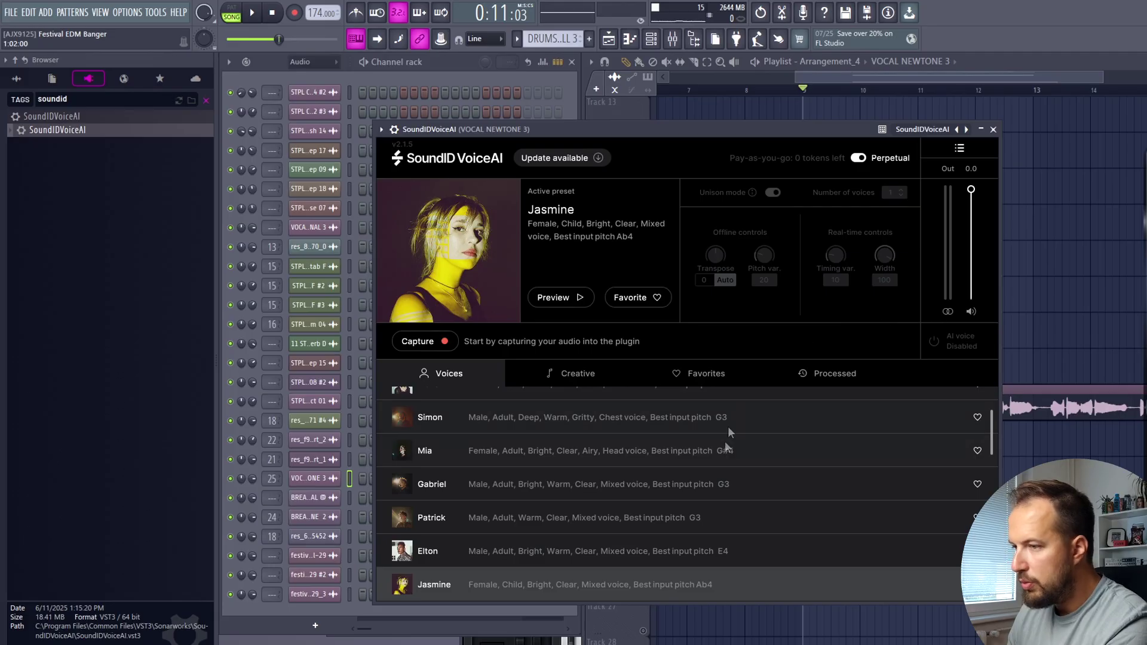
# Arm SoundID VoiceAI and capture the VOCAL NEWTONE 3 clip into it by playing the song from bar 9.
pyautogui.click(432, 340)
pyautogui.press('F5')
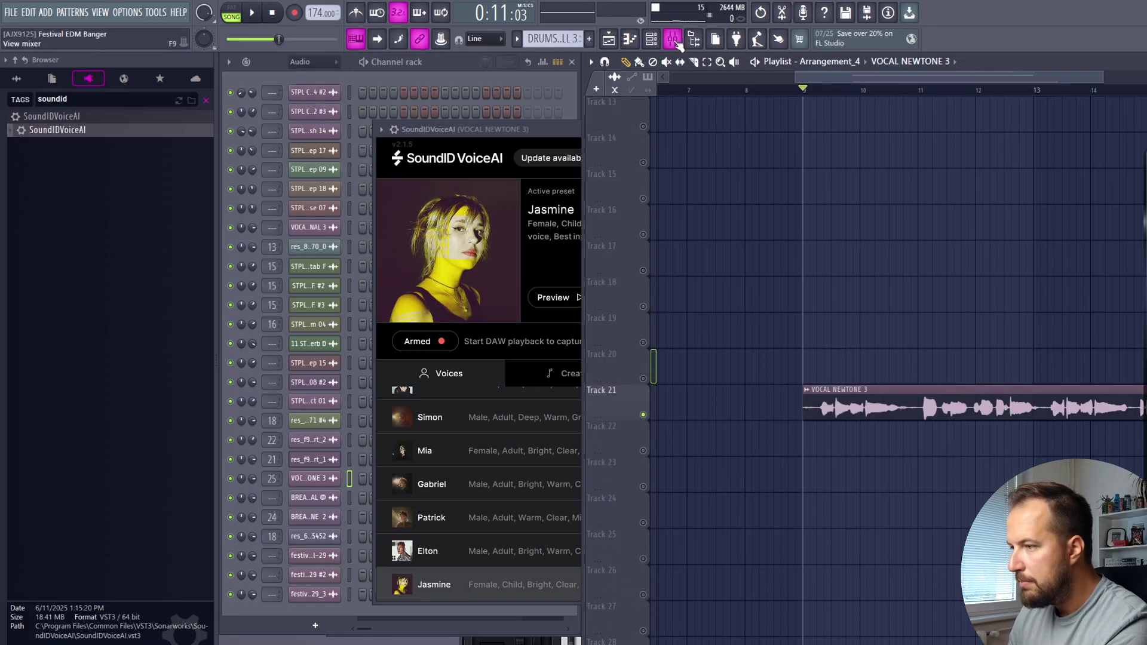
pyautogui.press('F9')
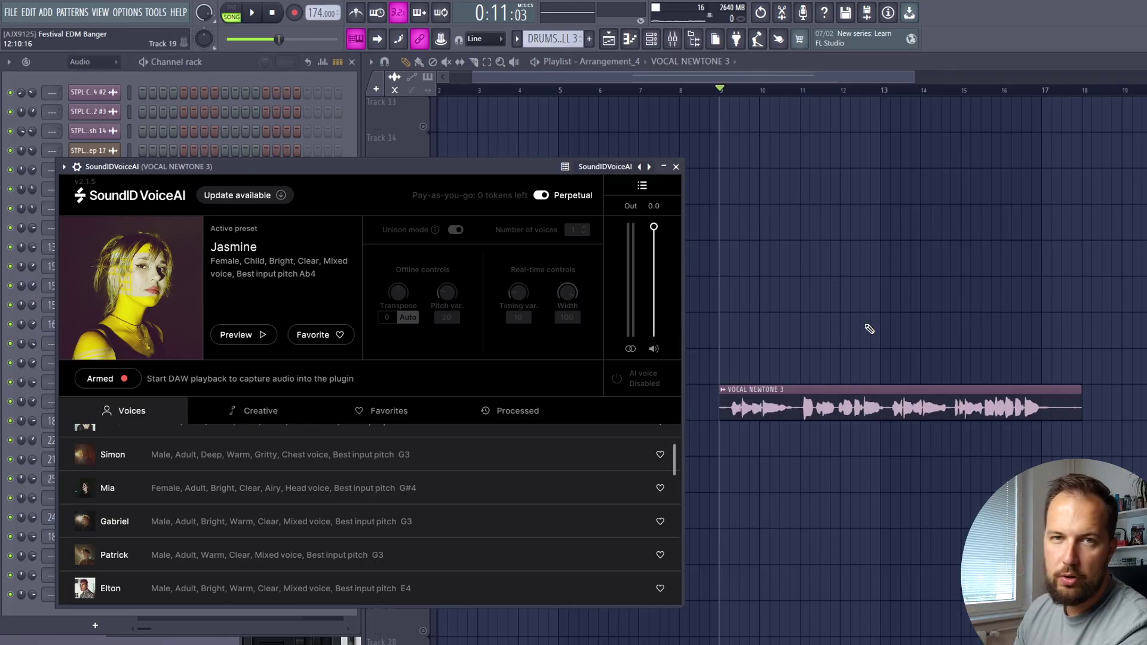
pyautogui.press('space')
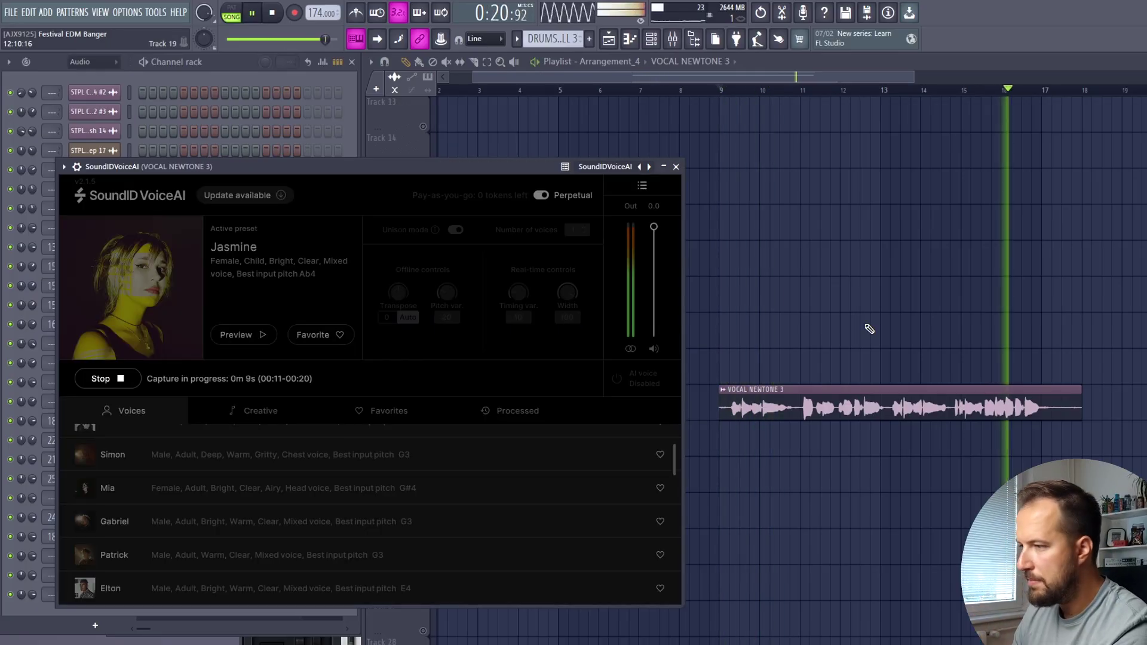
pyautogui.press('space')
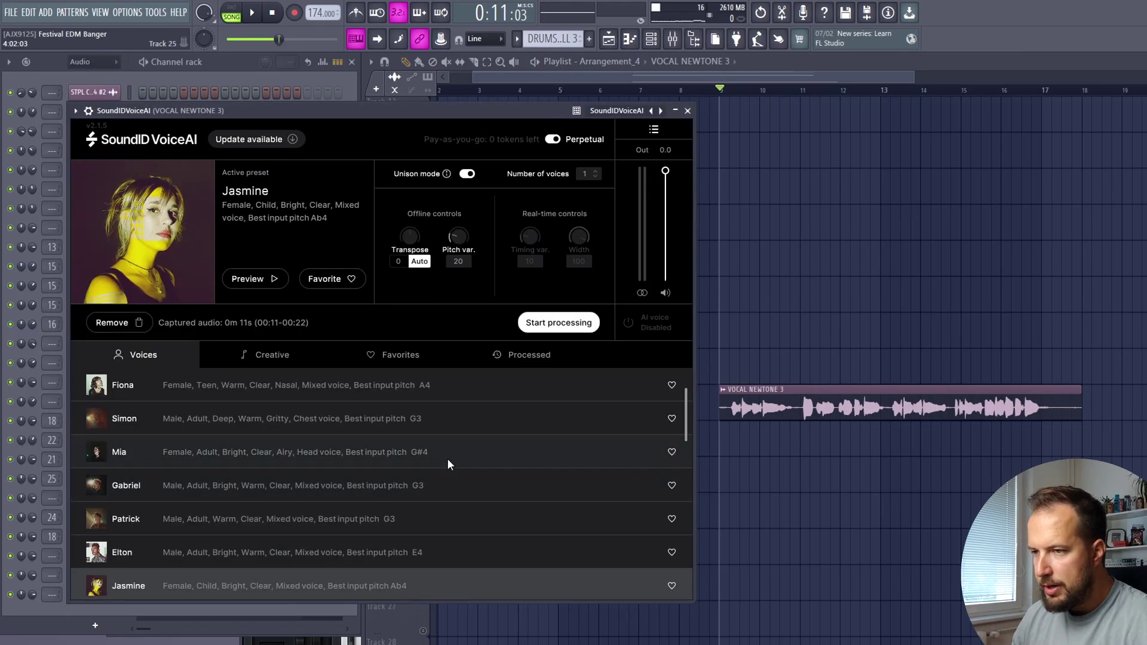
# Process the captured vocal with the Mia voice preset and play the result.
pyautogui.scroll(2, 448, 458)
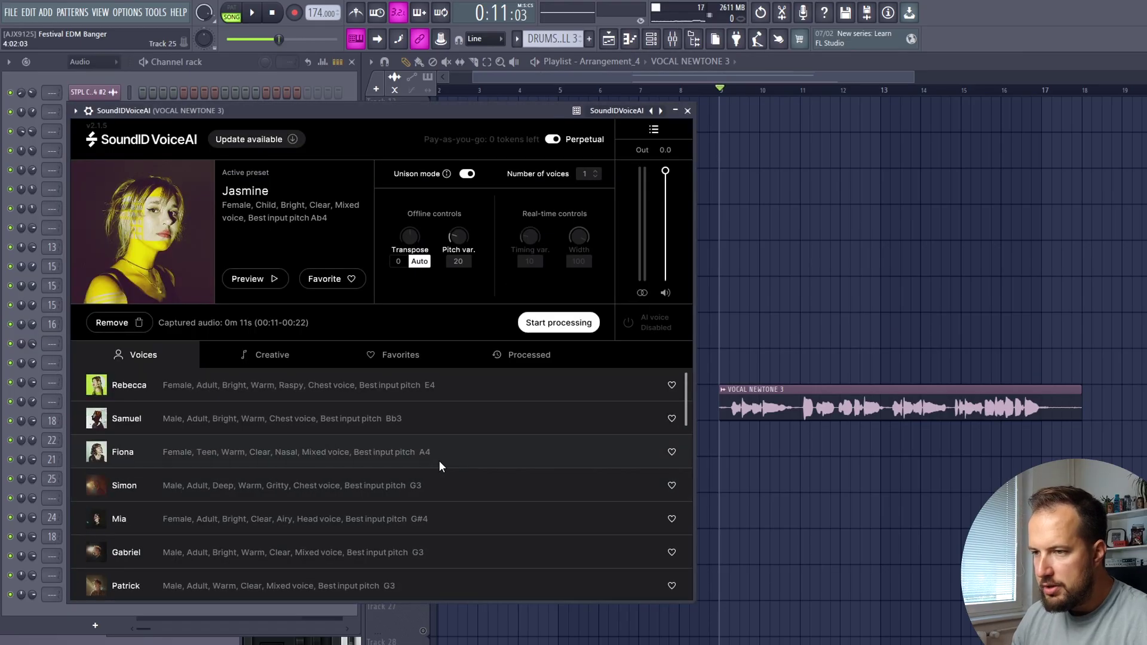
pyautogui.click(157, 516)
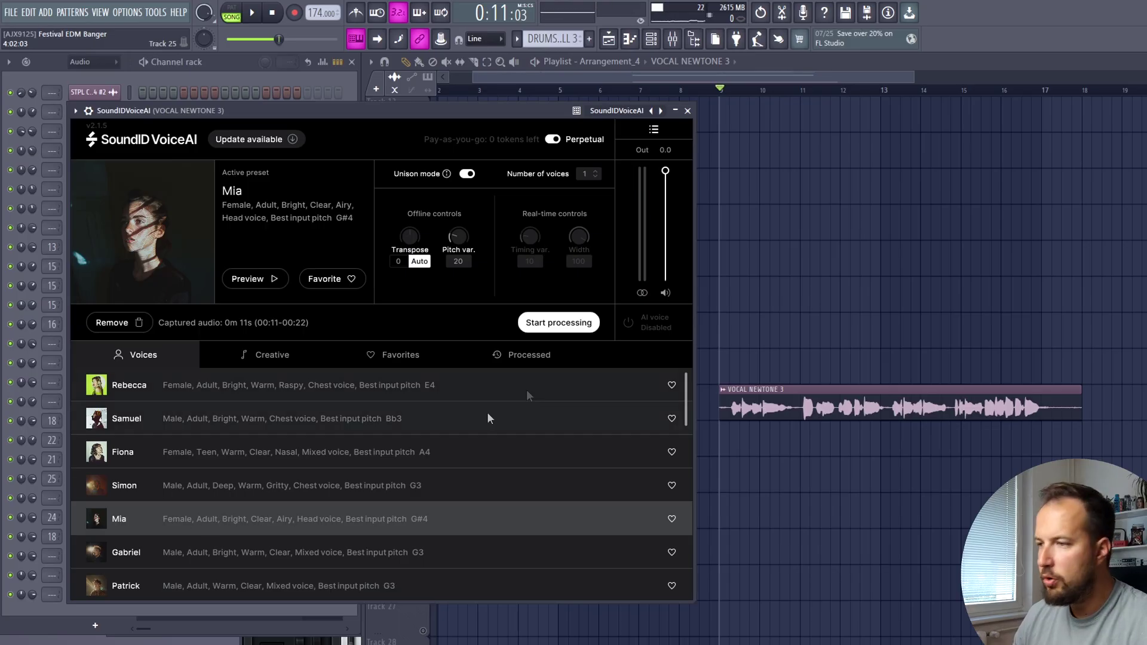
pyautogui.click(557, 324)
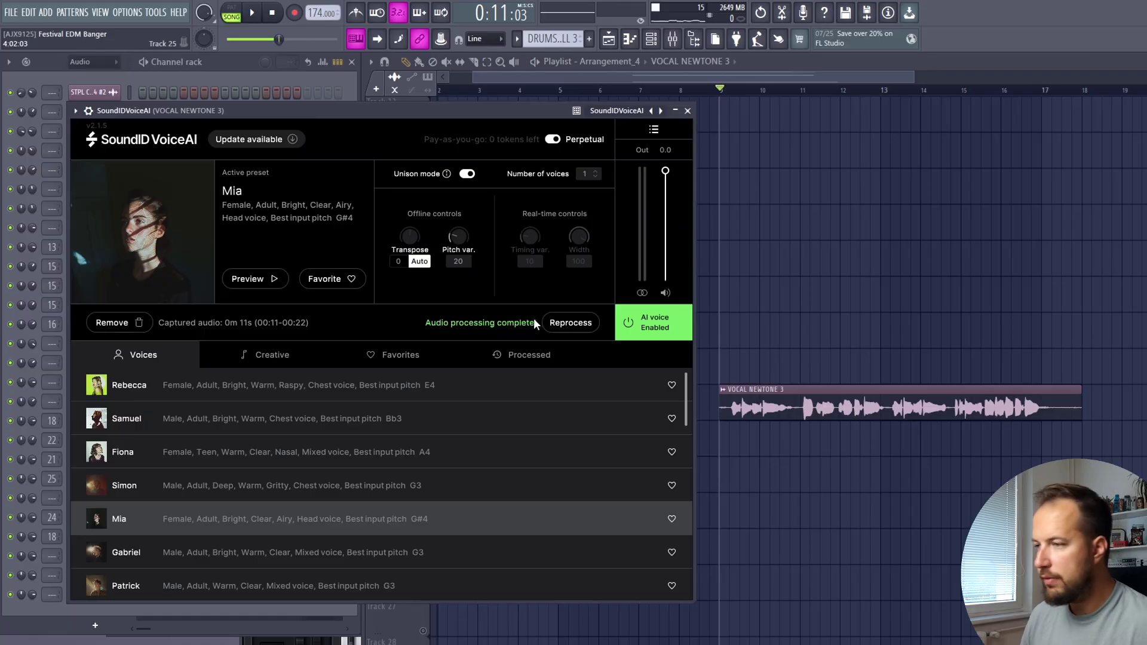
pyautogui.press('space')
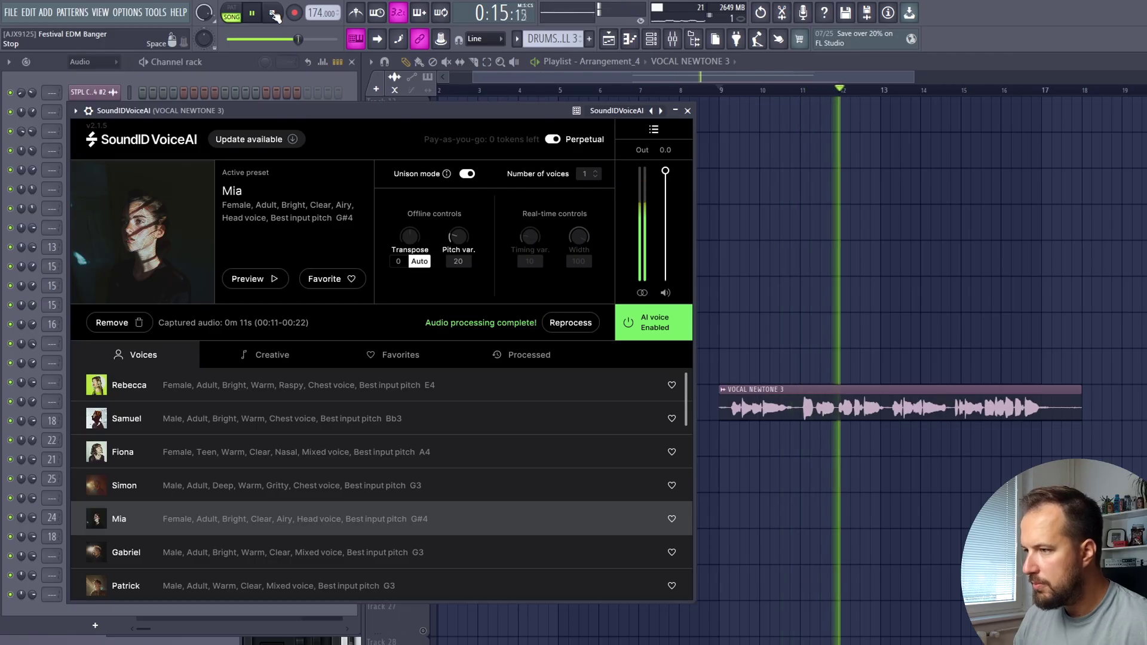
pyautogui.click(273, 13)
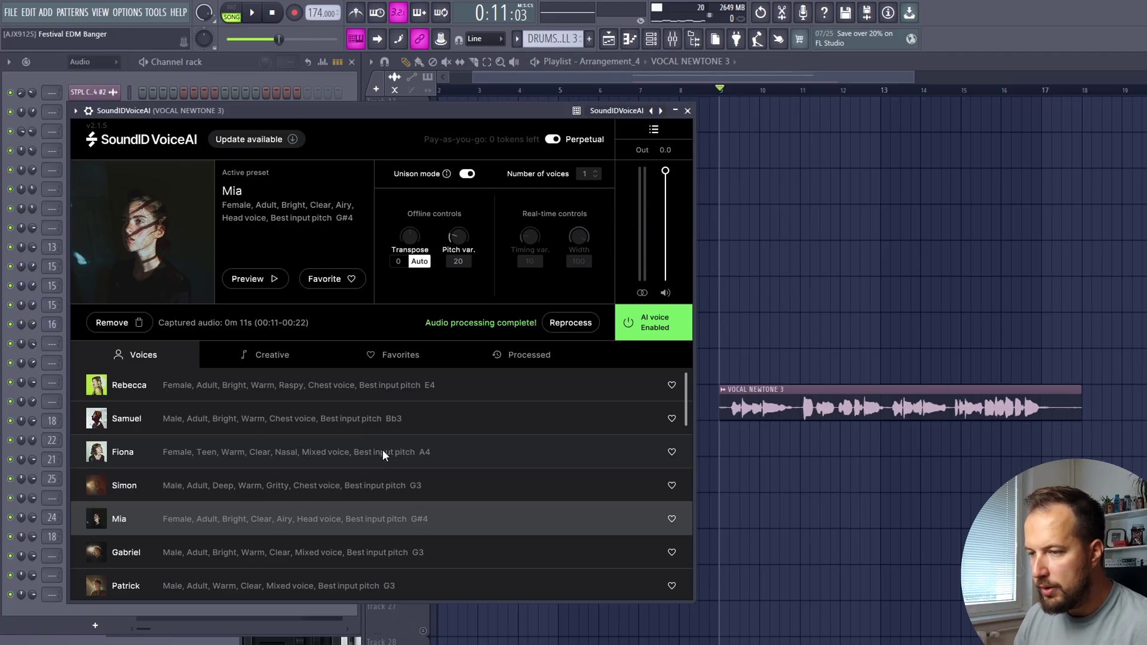
# Process the captured vocal with the Emily voice preset and play the result.
pyautogui.scroll(-5, 383, 449)
pyautogui.click(246, 450)
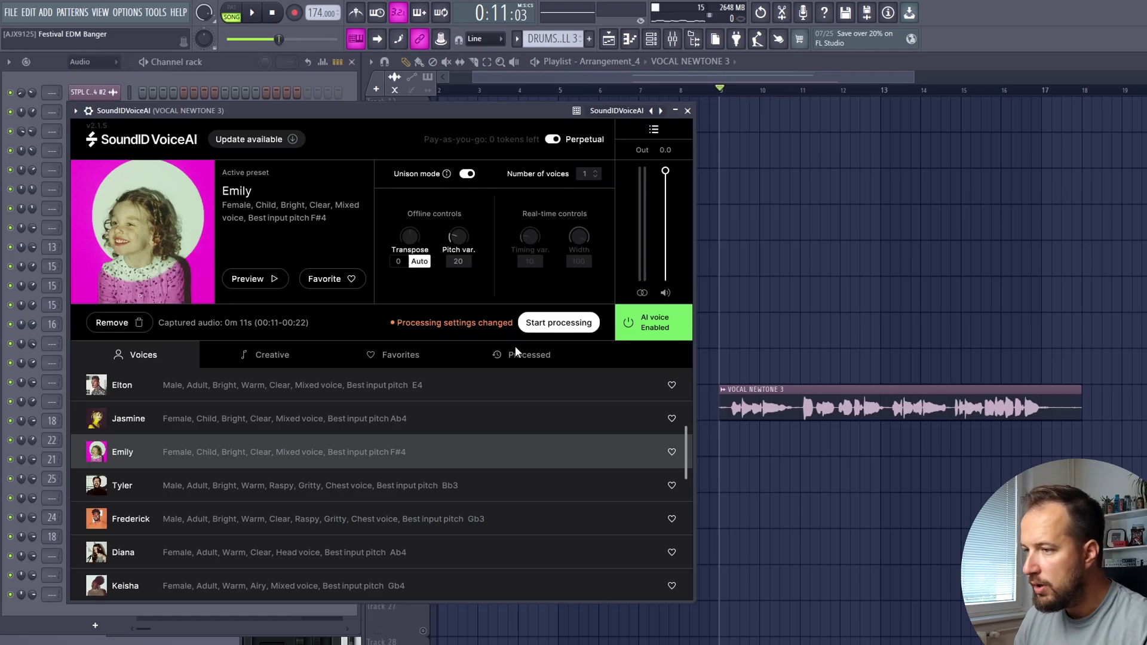
pyautogui.click(550, 326)
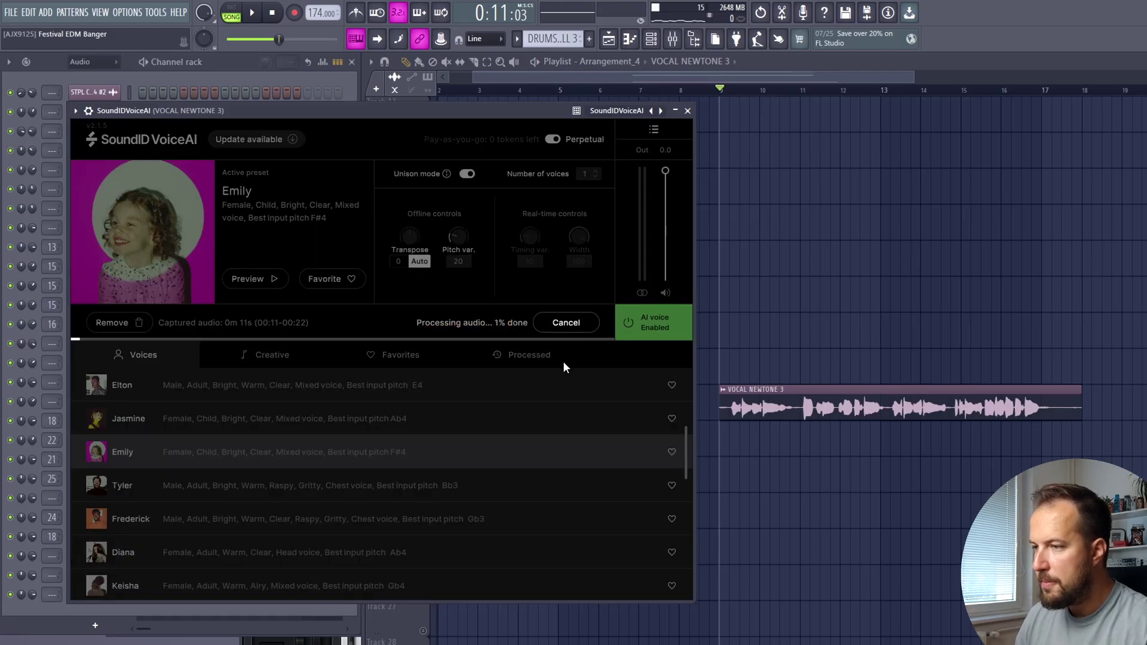
pyautogui.click(254, 13)
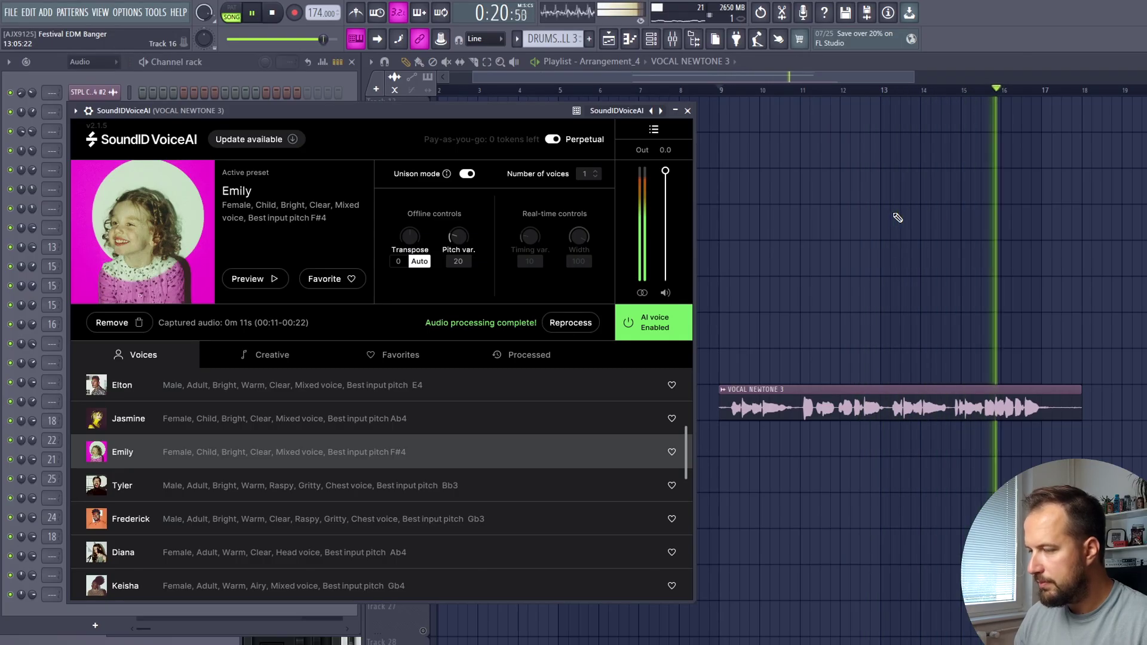
# Place the processed vocal from SoundID VoiceAI onto playlist Track 20 at bar 9 and play it.
pyautogui.click(273, 13)
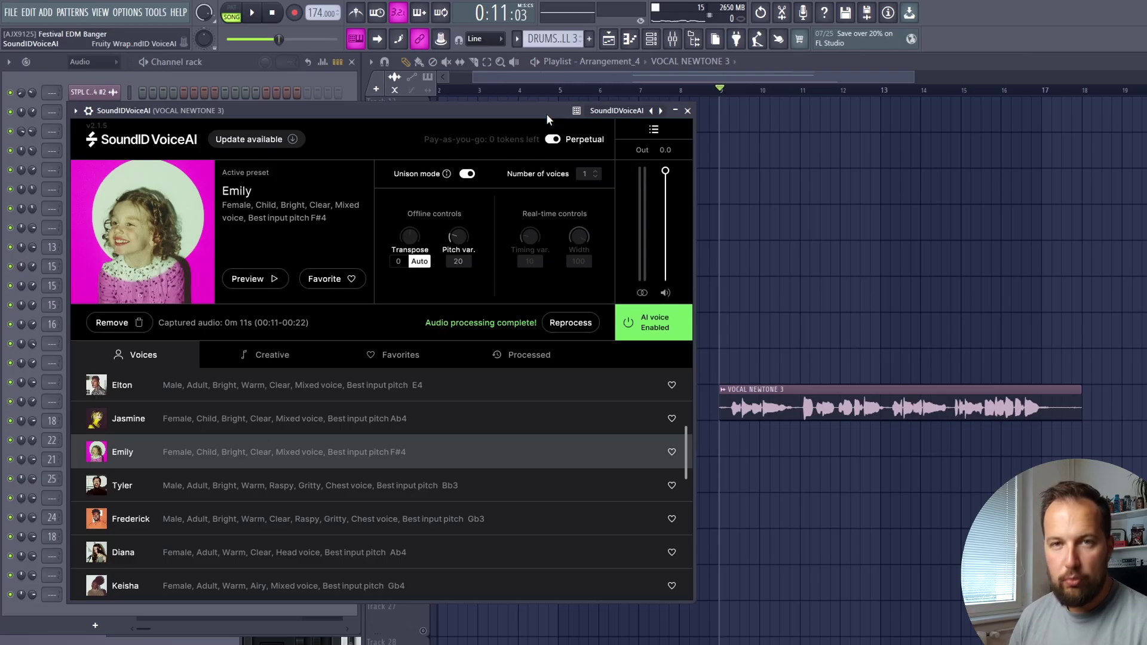
pyautogui.click(519, 355)
pyautogui.moveTo(144, 423); pyautogui.dragTo(720, 362)
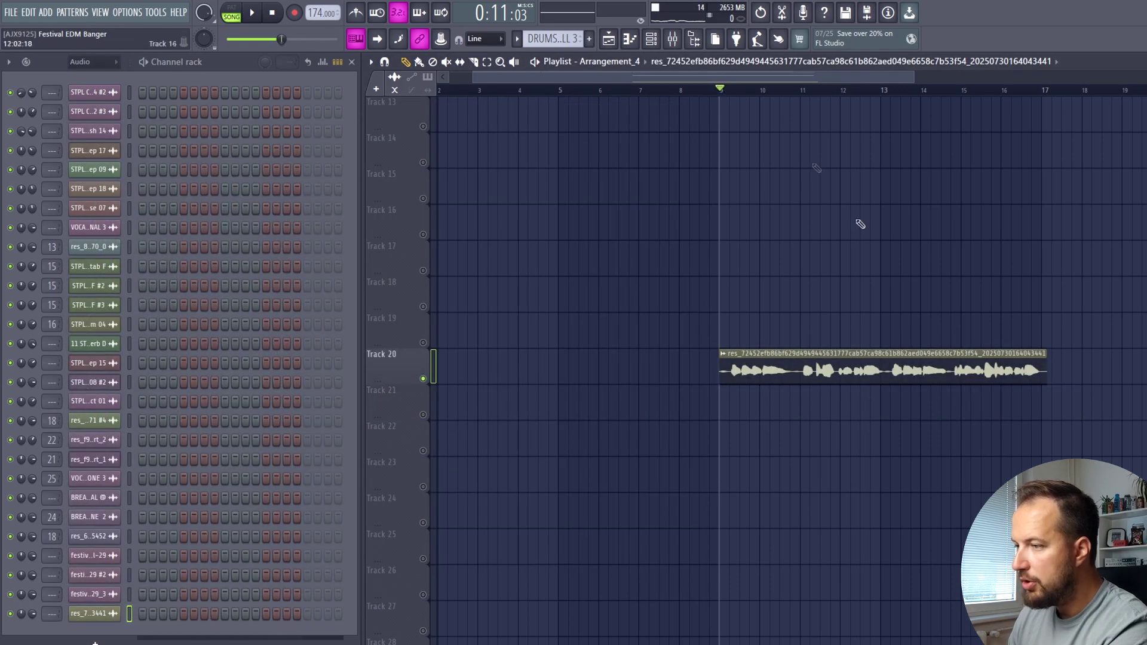
pyautogui.press('space')
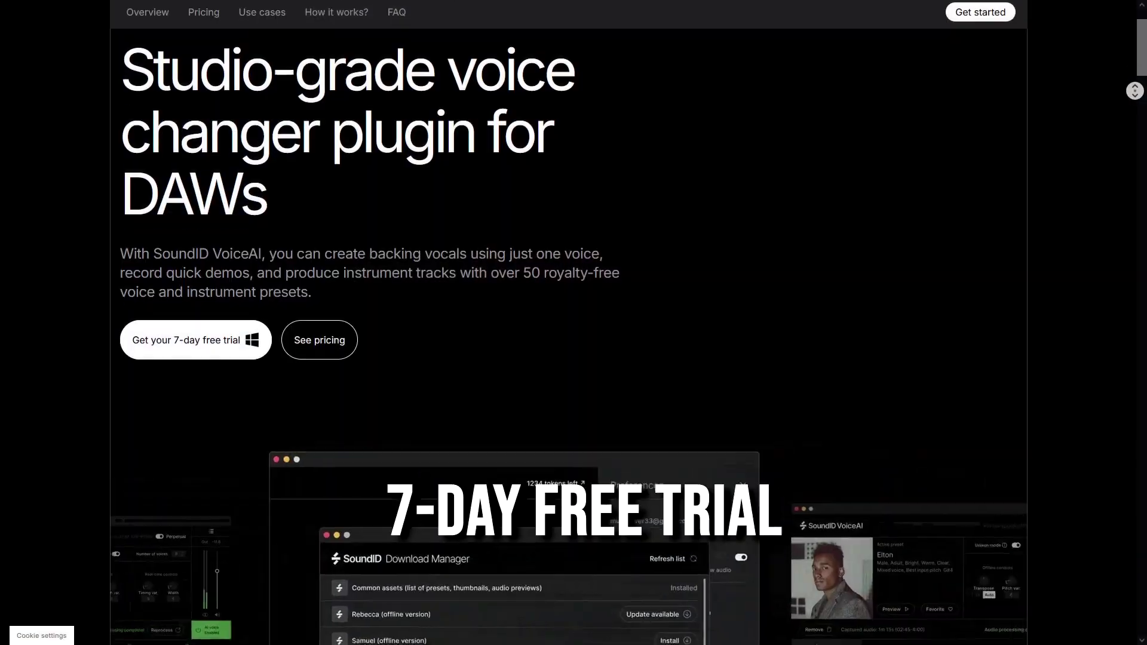
pyautogui.scroll(-3, 574, 334)
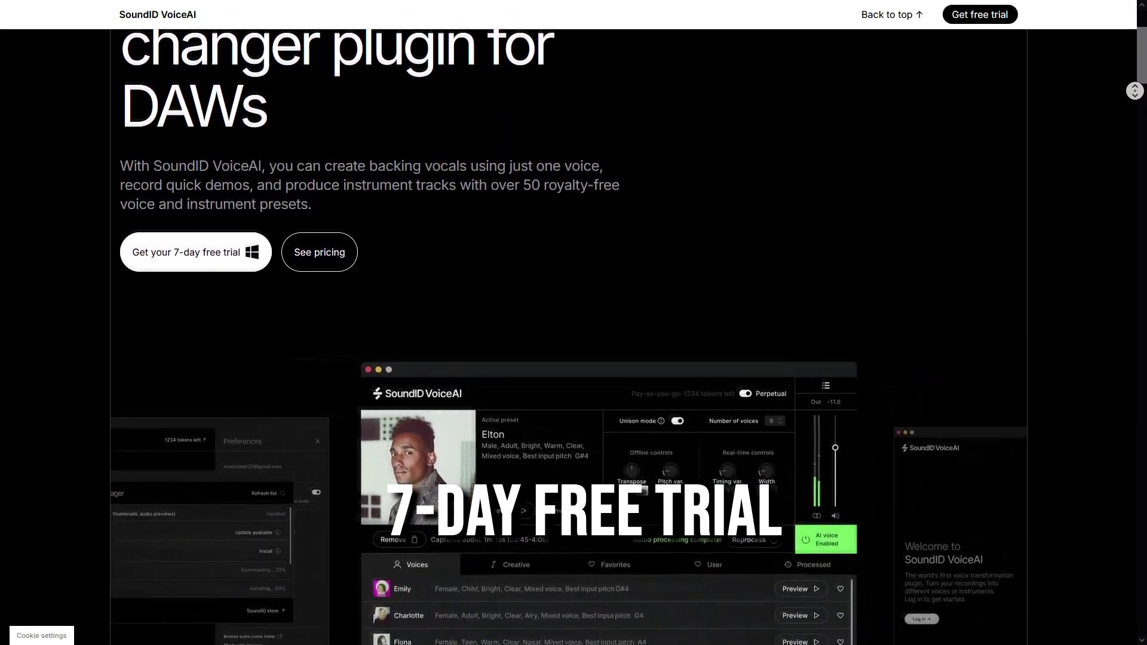
pyautogui.scroll(-3, 573, 334)
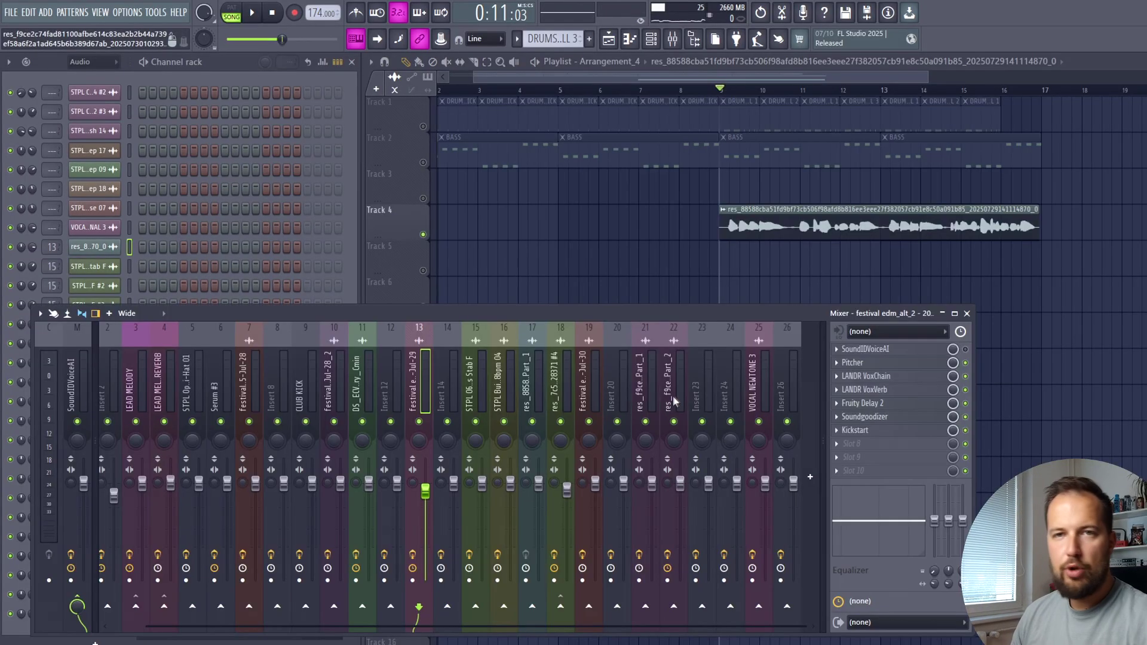
# Review Pitcher and LANDR VoxChain on the vocal's mixer insert 13, enabling VoxChain while playing the vocal.
pyautogui.click(854, 362)
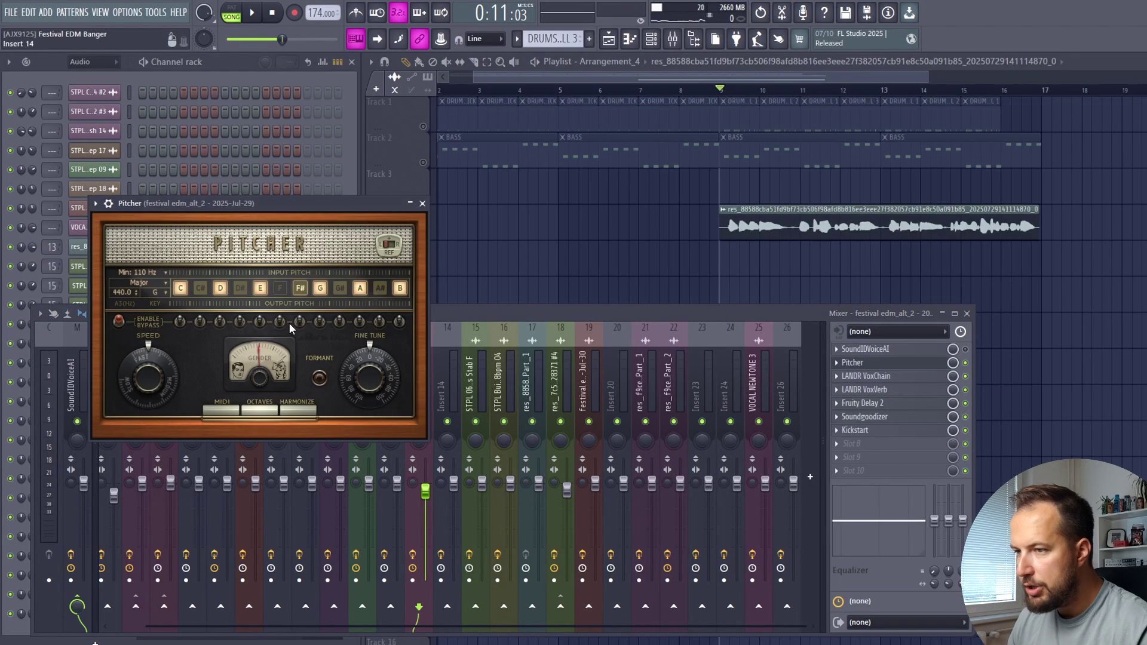
pyautogui.click(867, 376)
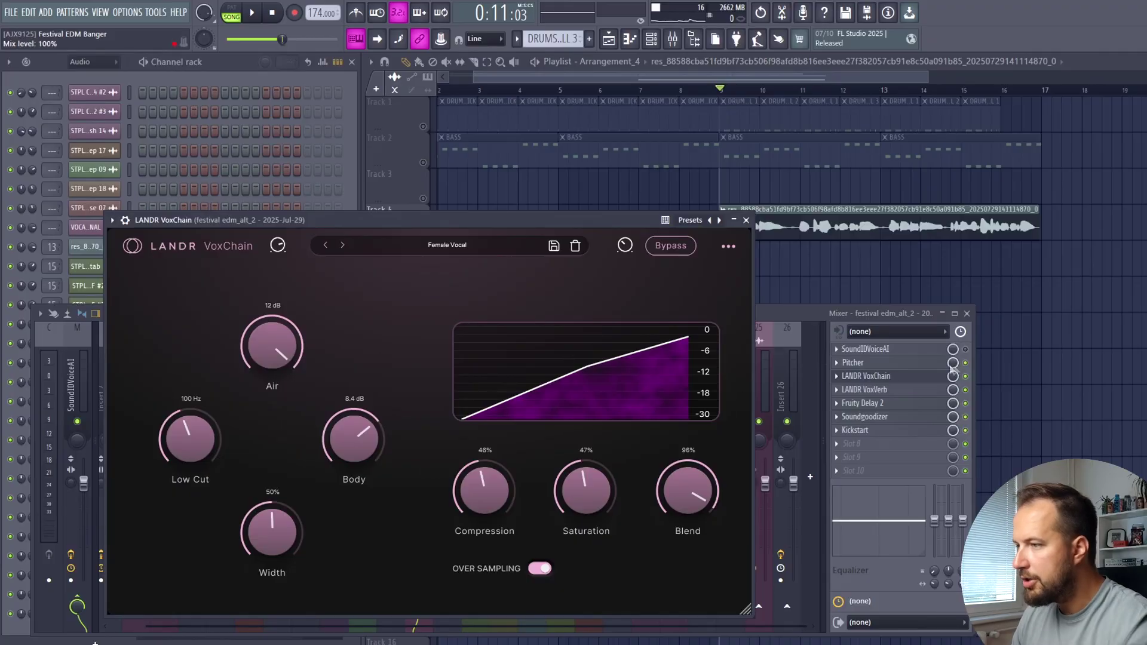
pyautogui.press('space')
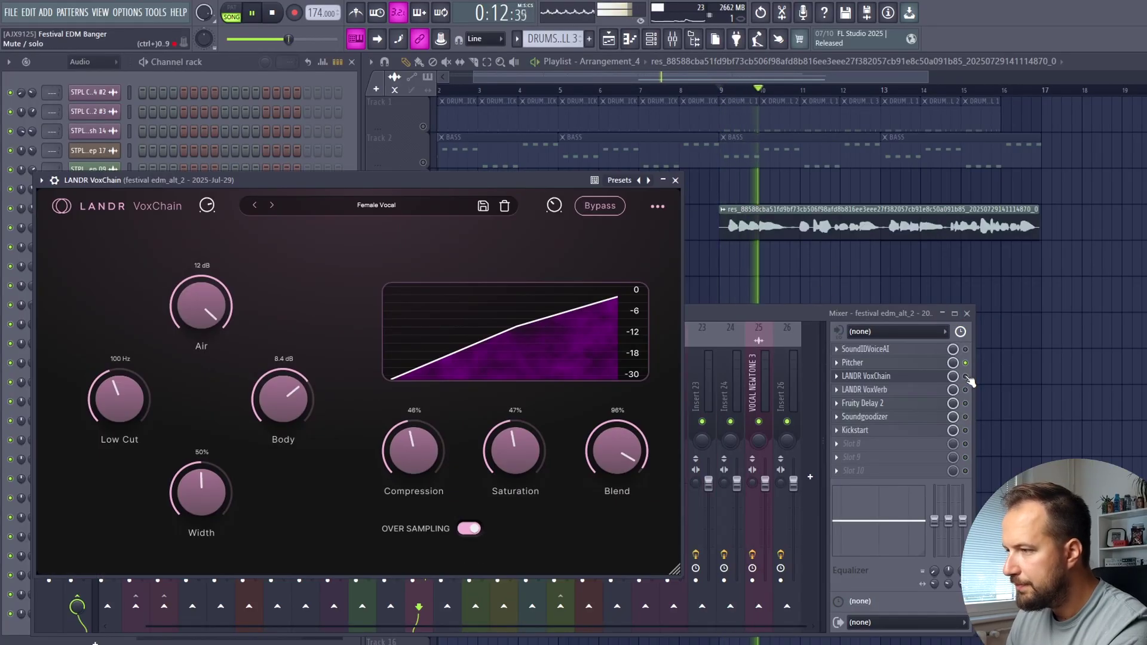
pyautogui.click(929, 377)
pyautogui.click(909, 375)
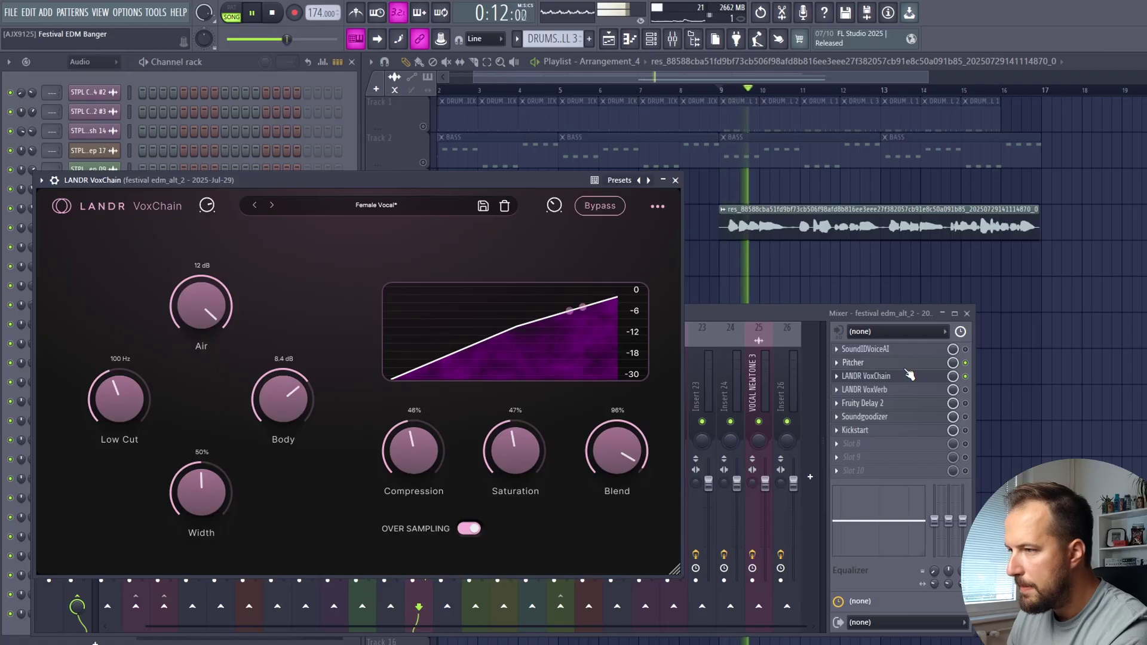
pyautogui.press('space')
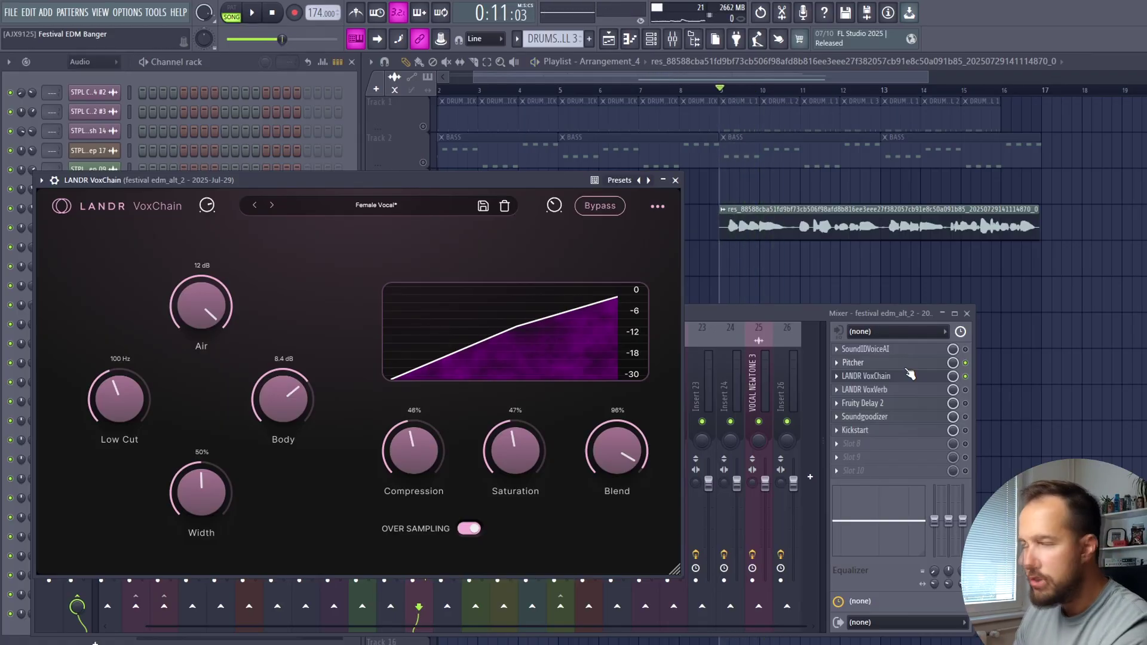
# Enable LANDR VoxVerb and Fruity Delay 2 on the vocal insert and play the vocal through each.
pyautogui.click(921, 392)
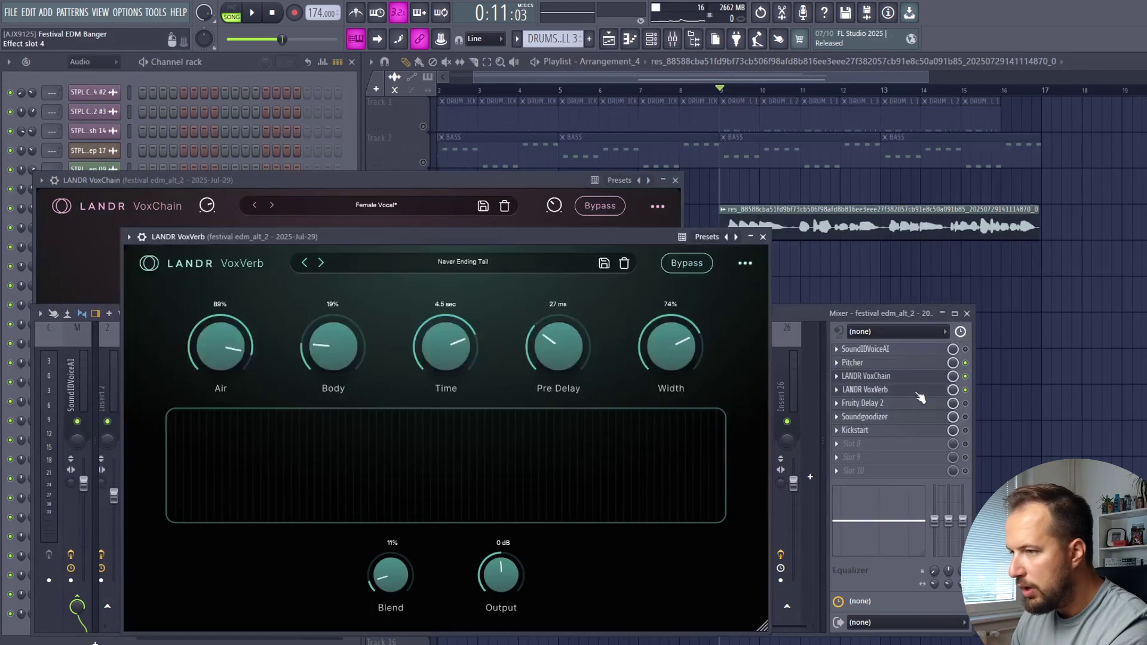
pyautogui.press('space')
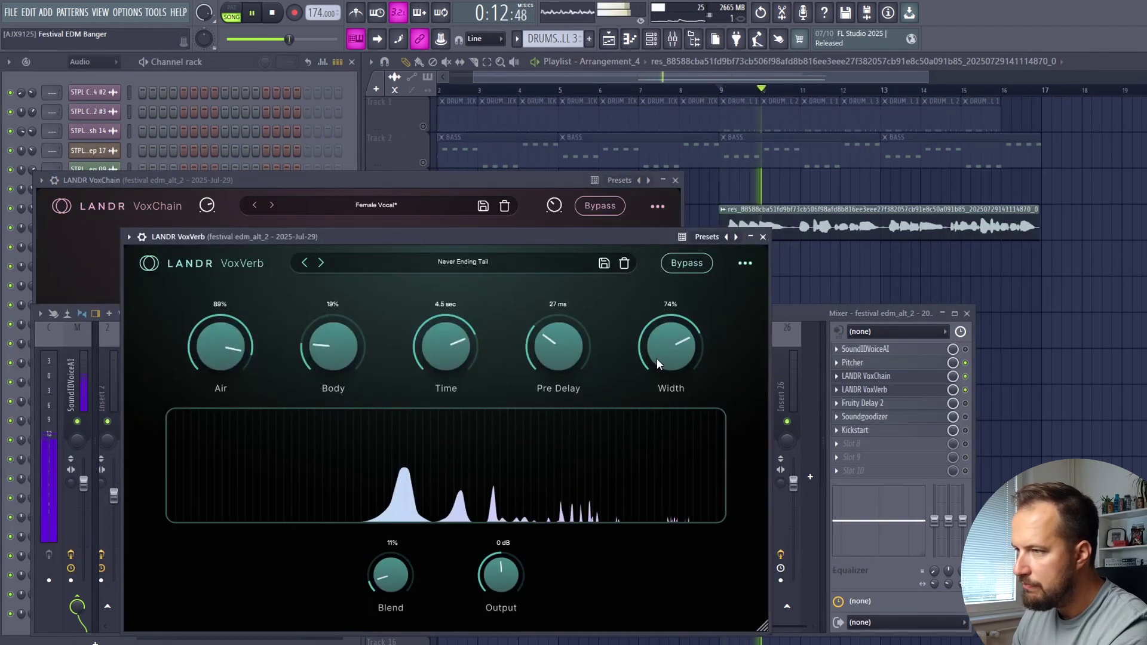
pyautogui.press('space')
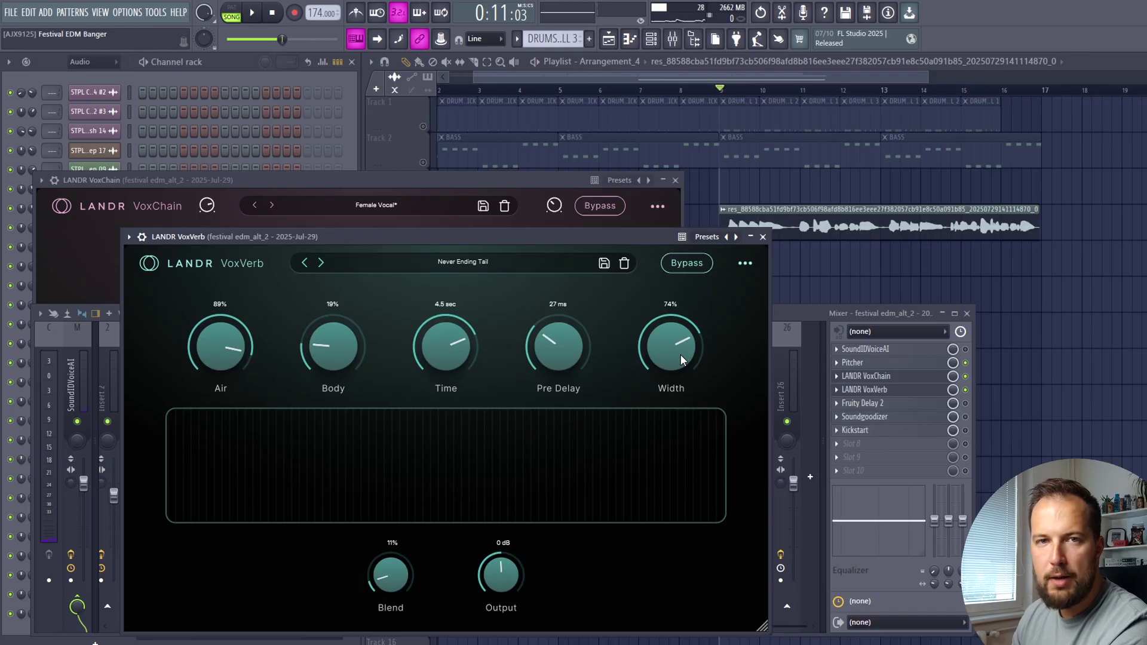
pyautogui.click(862, 403)
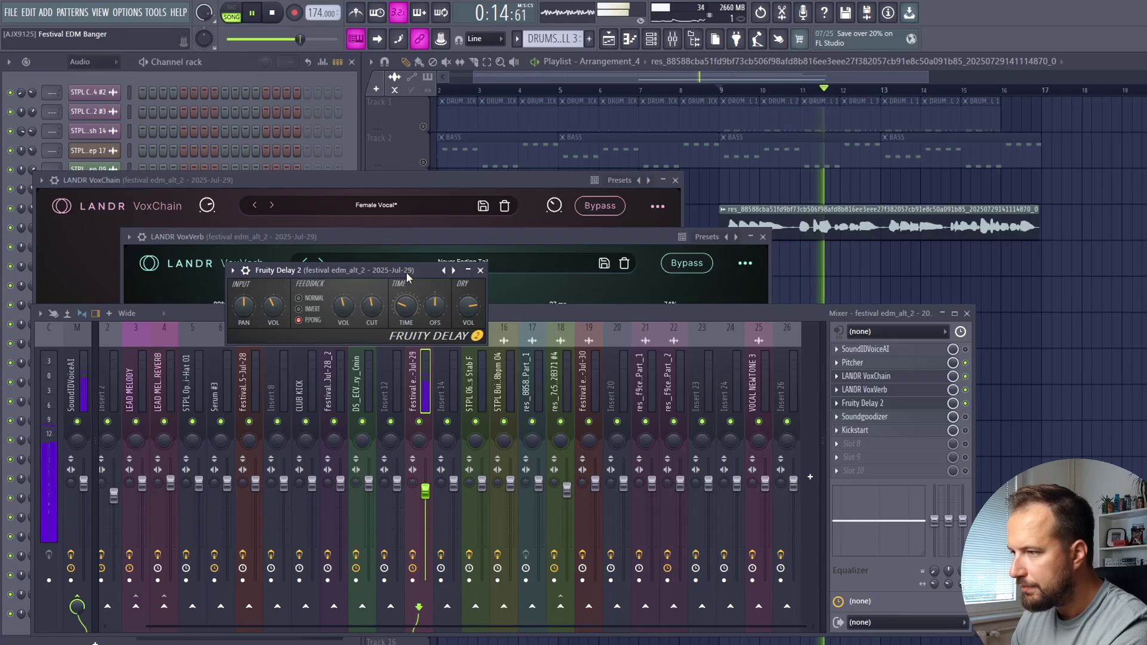
pyautogui.press('space')
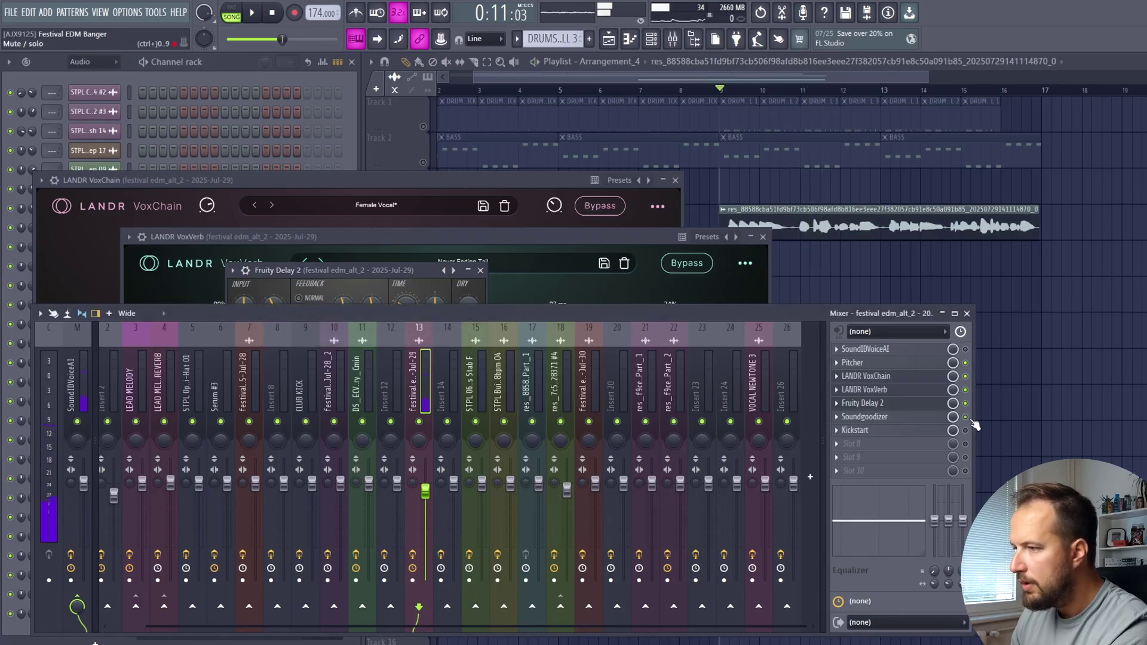
# Review Soundgoodizer and Kickstart on the vocal insert and play the vocal with both effects active.
pyautogui.click(865, 417)
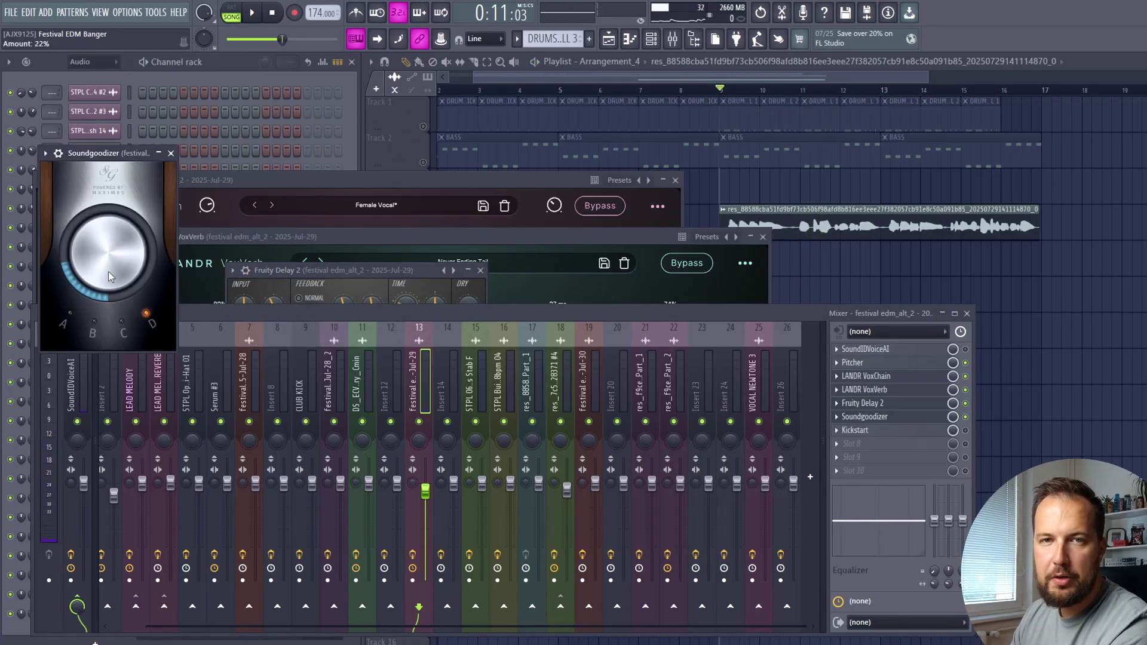
pyautogui.press('space')
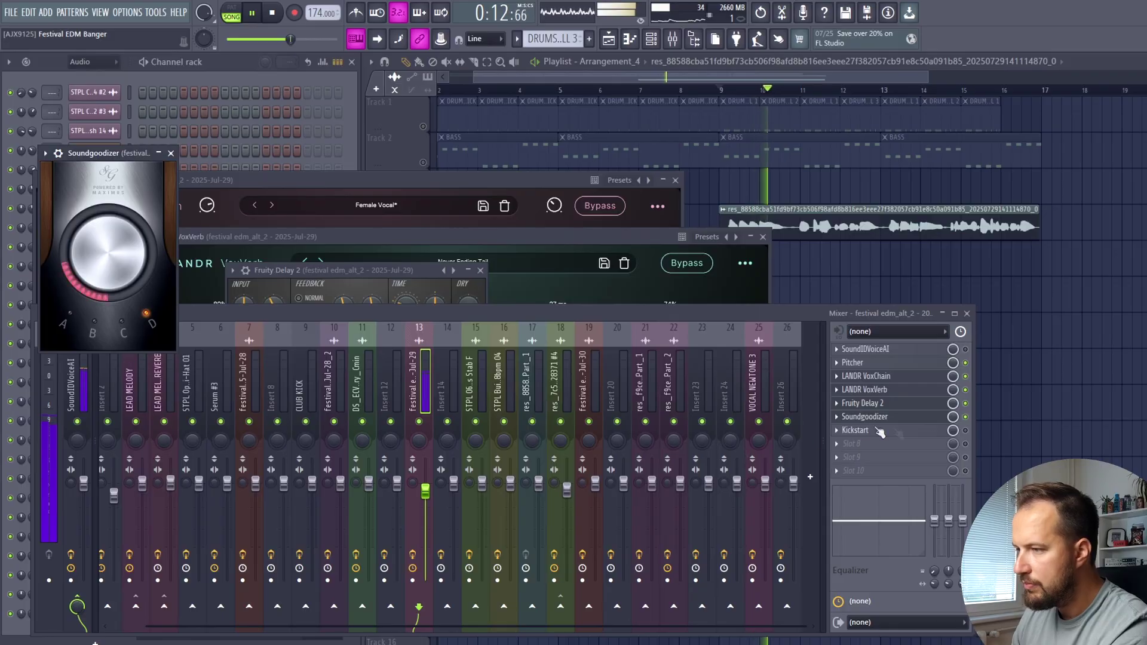
pyautogui.press('space')
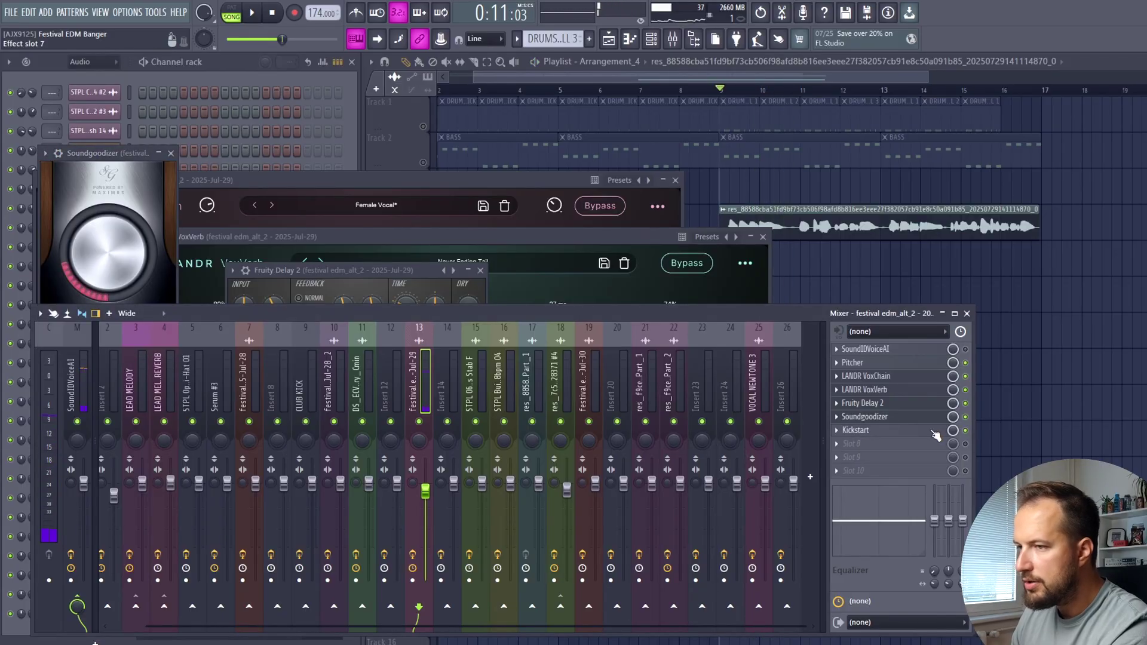
pyautogui.click(934, 431)
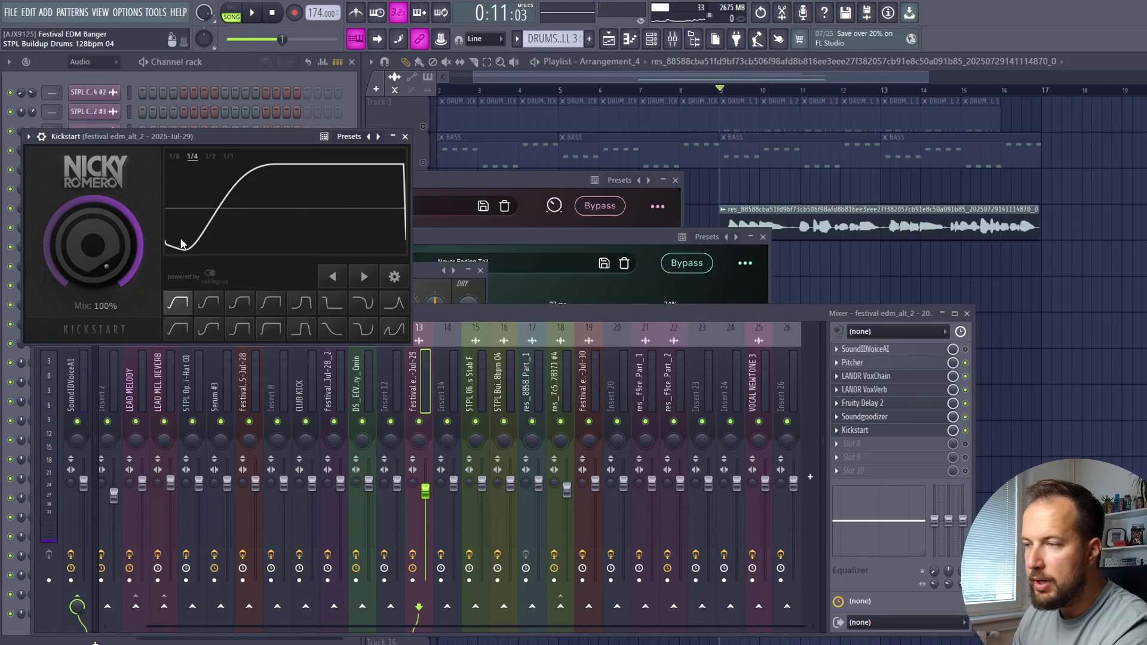
pyautogui.press('space')
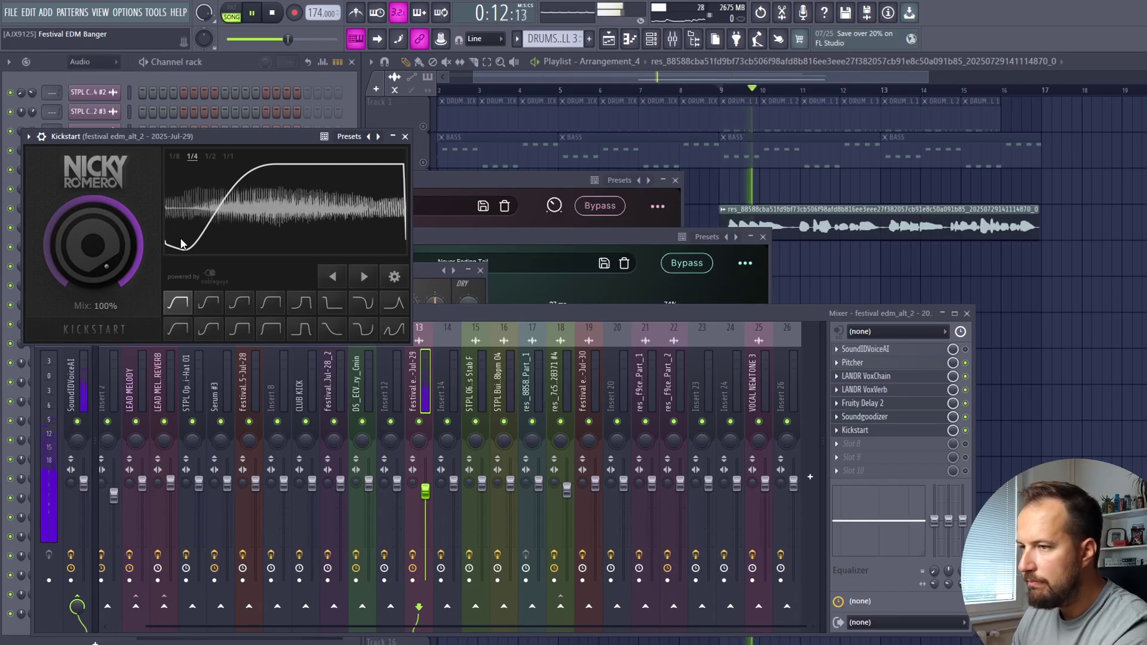
pyautogui.click(429, 166)
pyautogui.press('space')
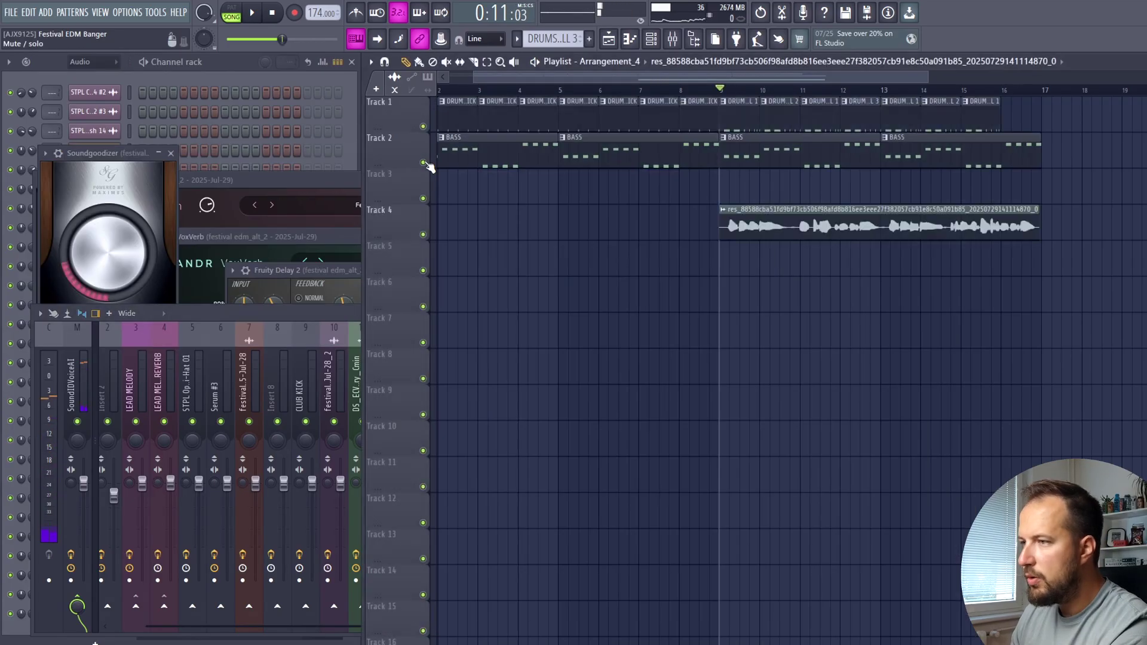
# Play the vocal together with the drums and bass from bar 9.
pyautogui.scroll(-3, 717, 96)
pyautogui.click(660, 96)
pyautogui.press('space')
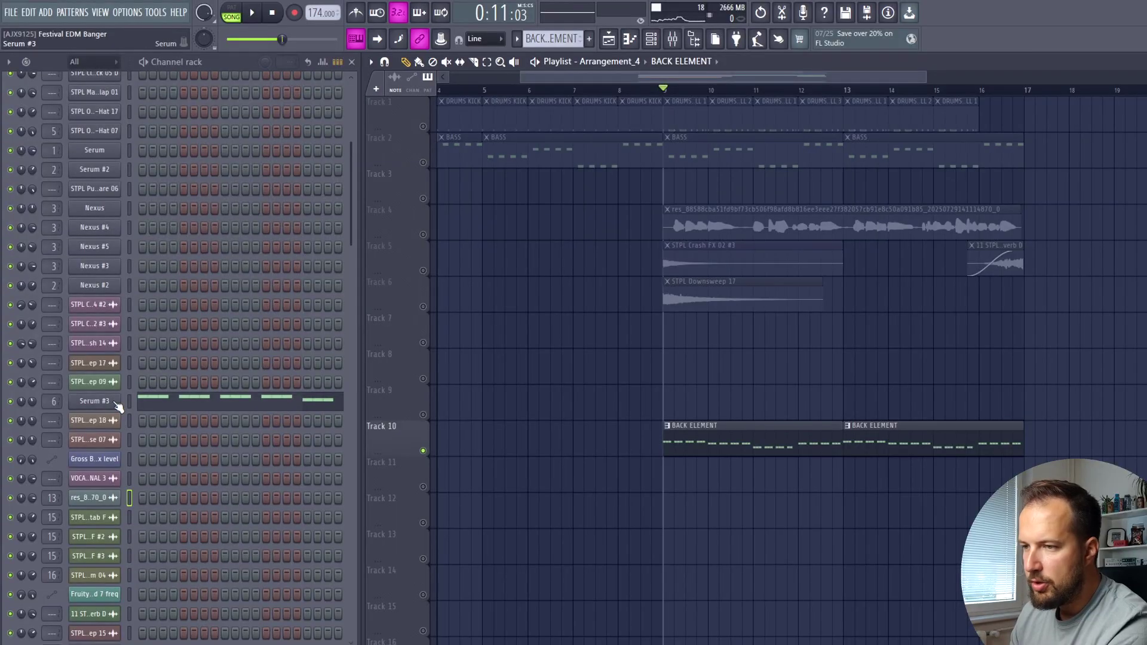
# Inspect the Serum #3 pluck of the BACK ELEMENT pattern and play its notes in the piano roll.
pyautogui.click(117, 403)
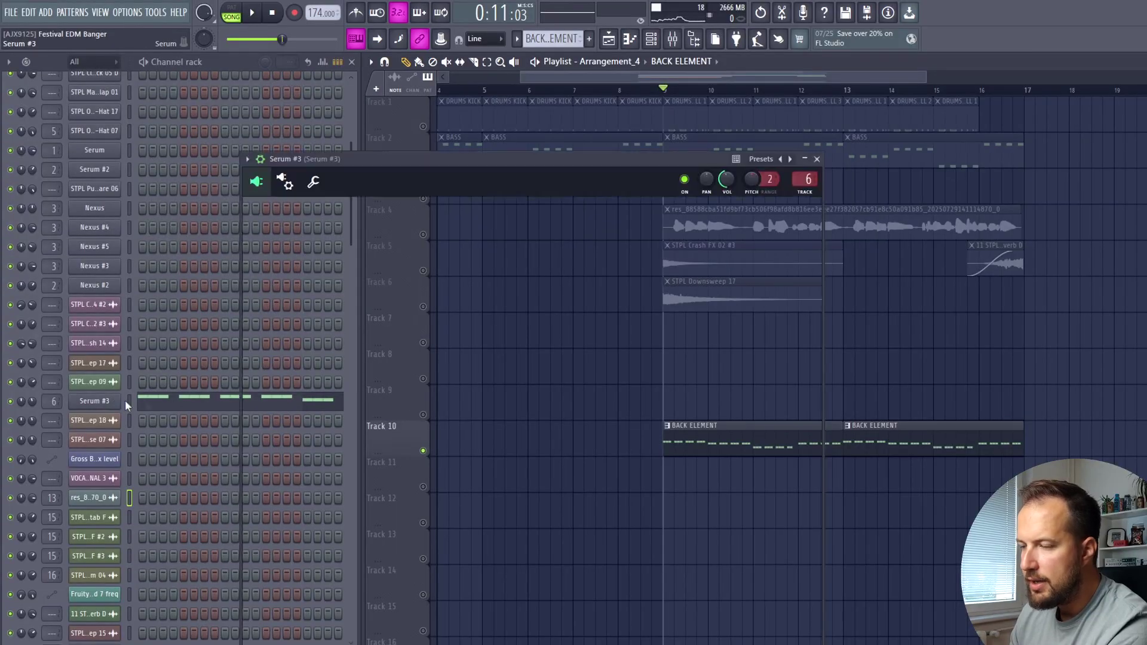
pyautogui.press('m')
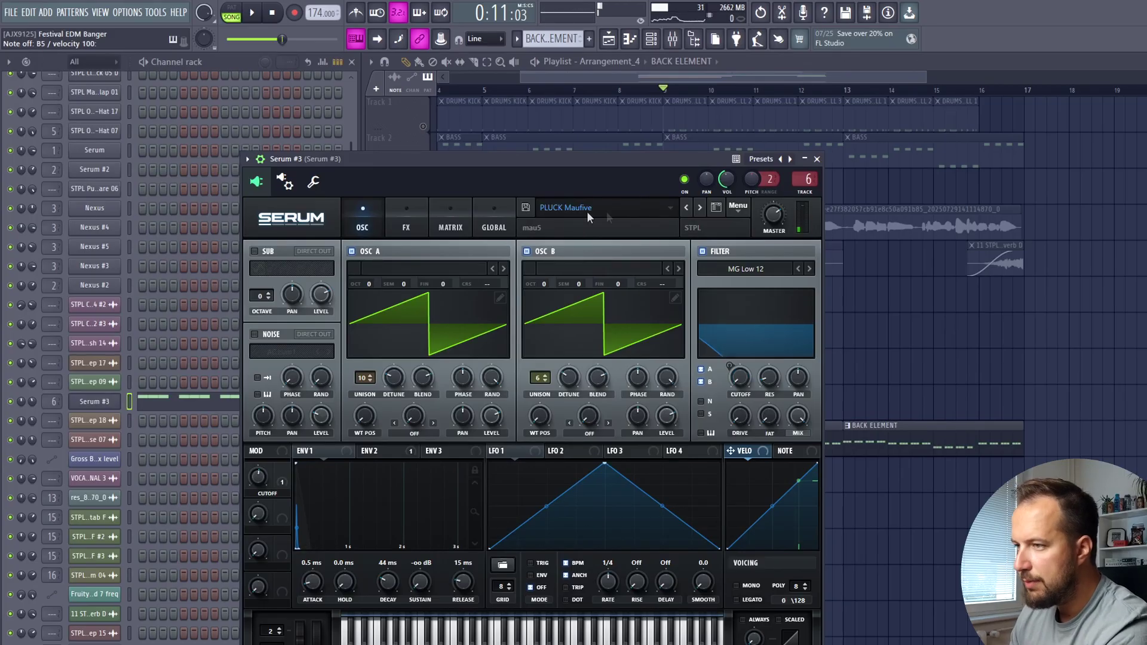
pyautogui.click(205, 399)
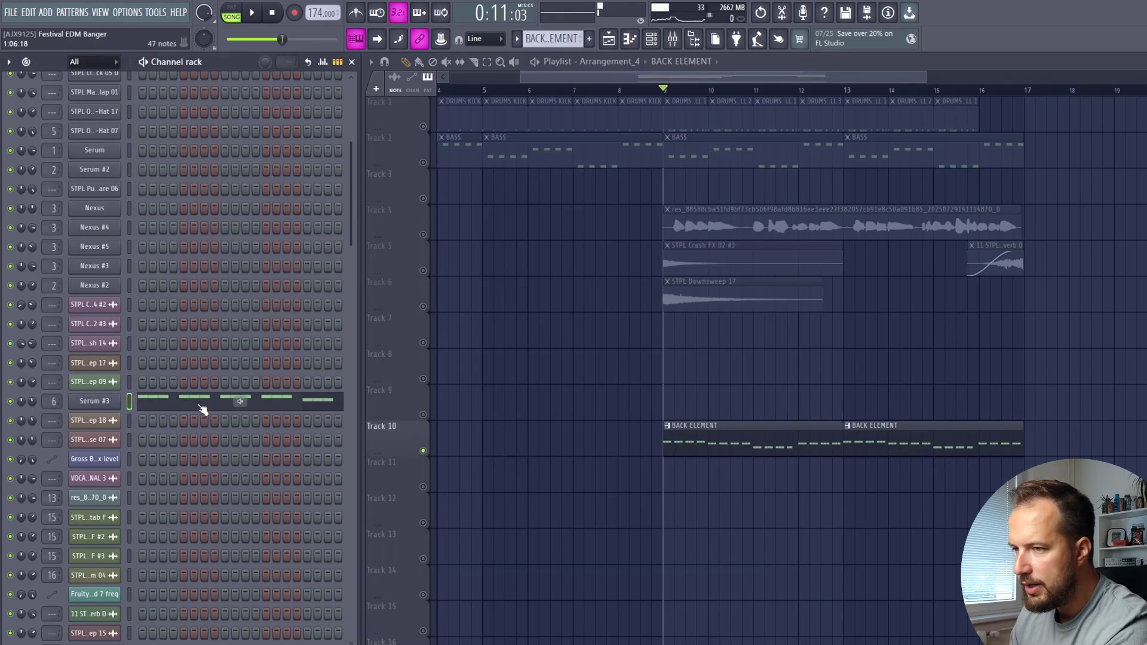
pyautogui.press('space')
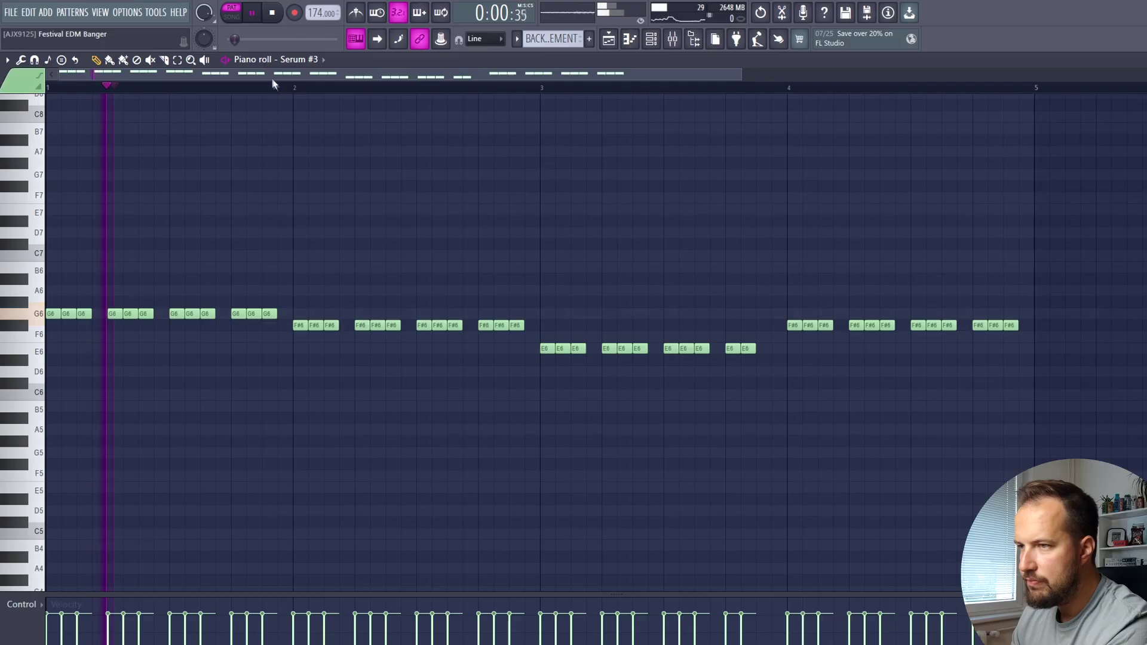
pyautogui.scroll(-2, 281, 89)
pyautogui.scroll(-1, 281, 88)
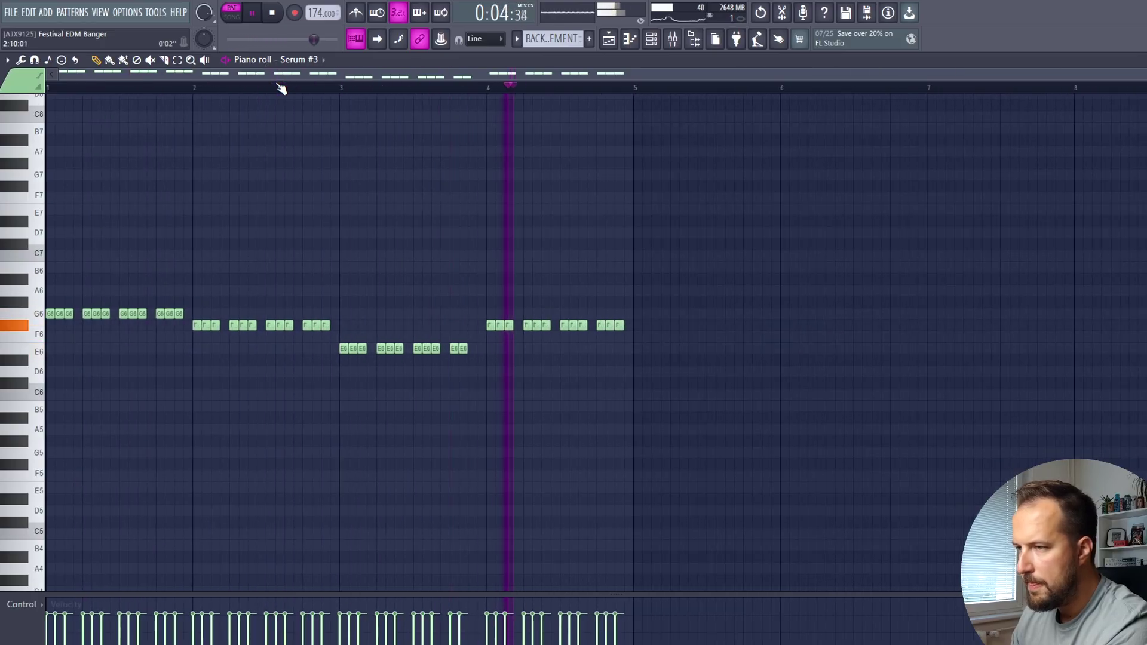
pyautogui.press('space')
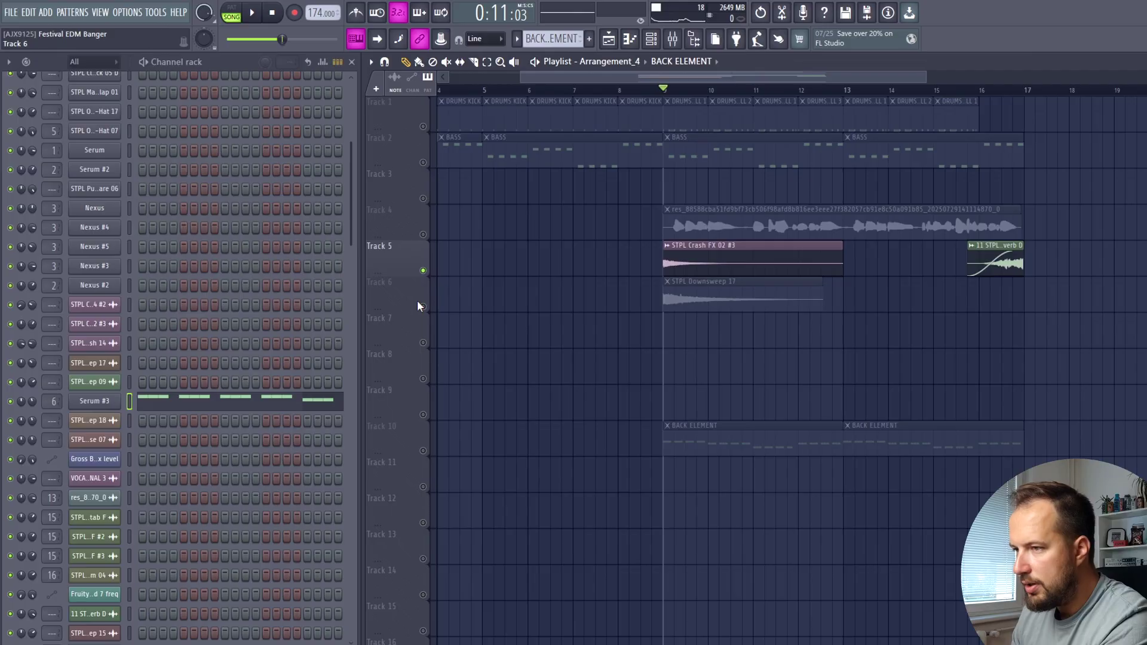
# Audition the crash and downsweep from bar 9 and the reverb riser from bar 16 on Tracks 5 and 6.
pyautogui.press('space')
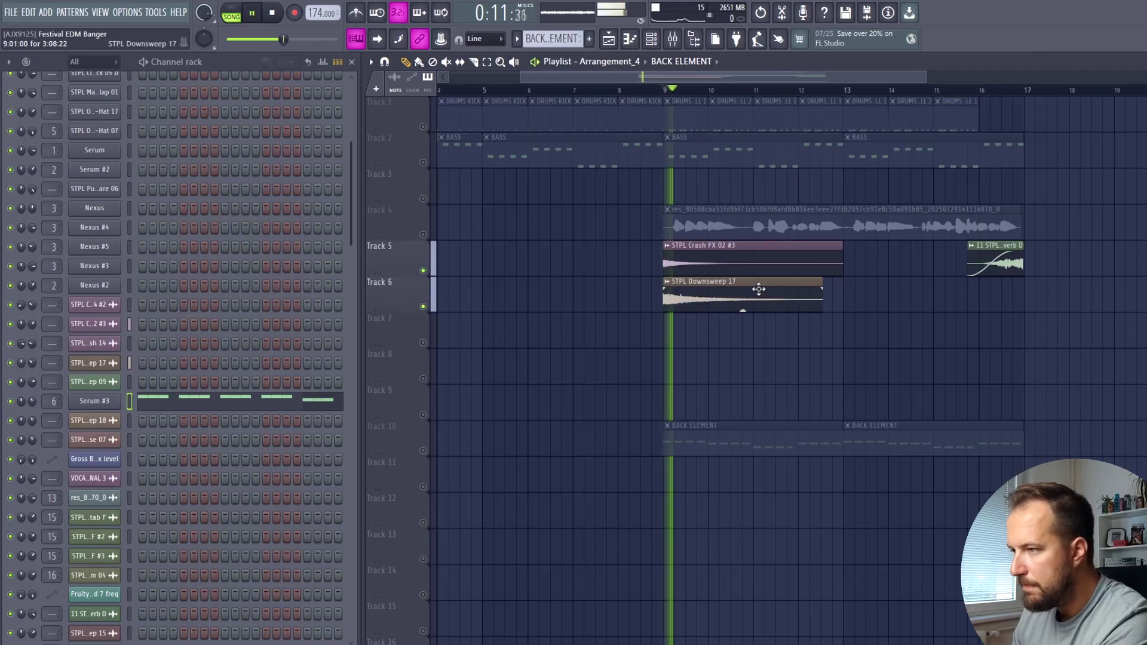
pyautogui.click(985, 91)
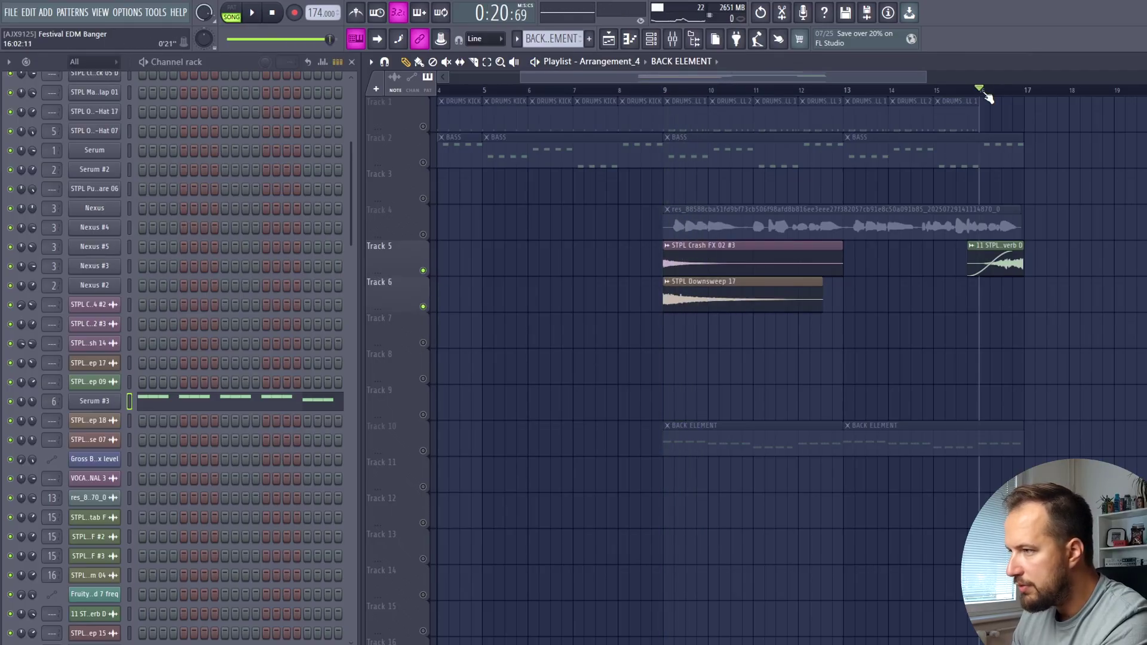
pyautogui.press('space')
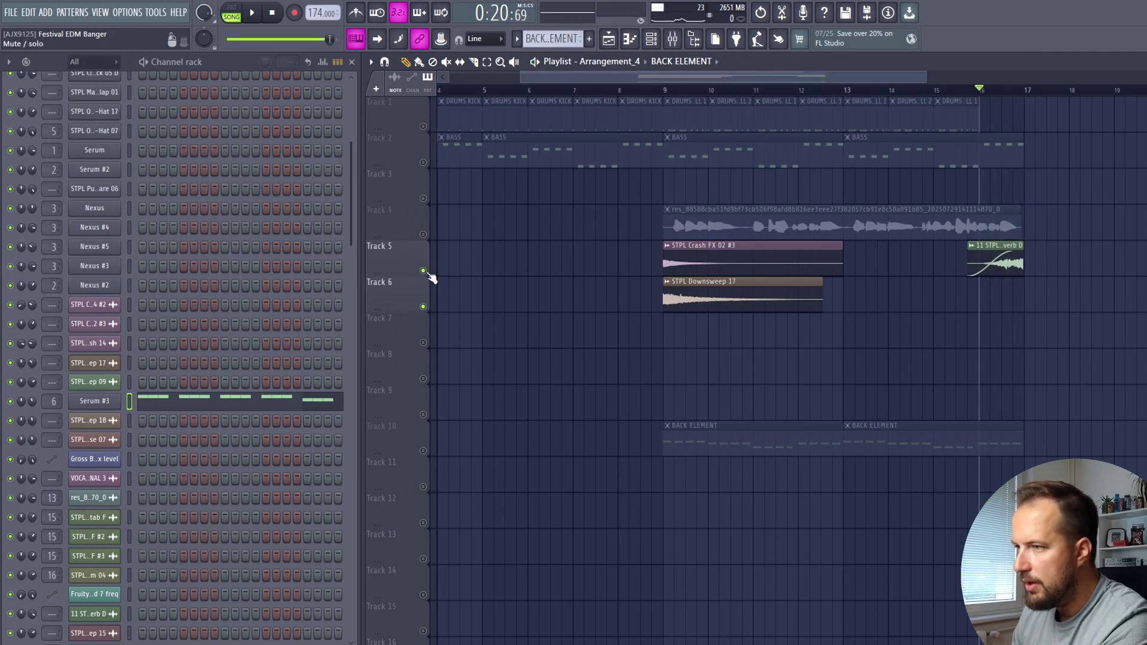
# Play the full arrangement of drums, bass, vocal, effects and BACK ELEMENT from bar 9.
pyautogui.click(664, 91)
pyautogui.press('space')
pyautogui.scroll(-2, 675, 92)
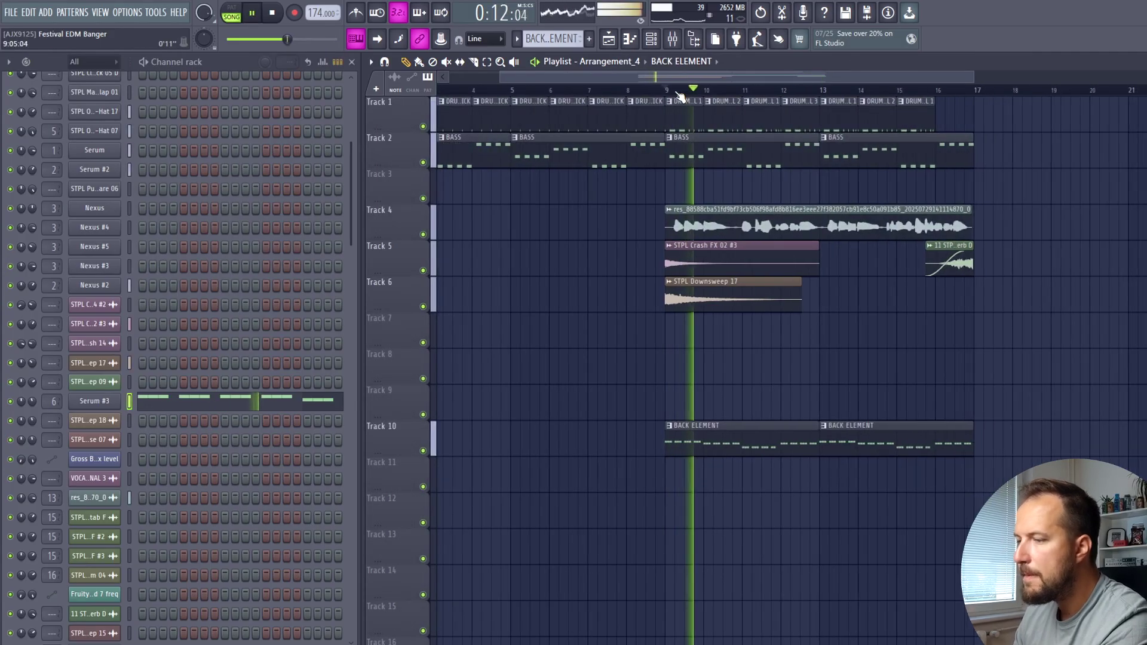
pyautogui.scroll(-1, 679, 96)
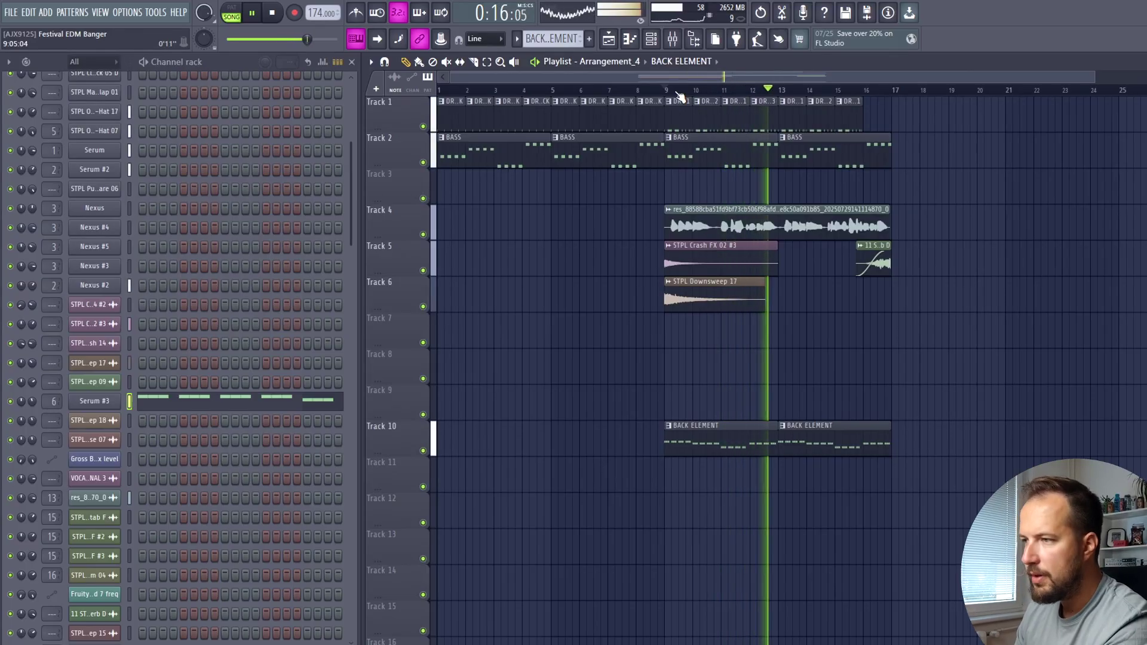
pyautogui.press('space')
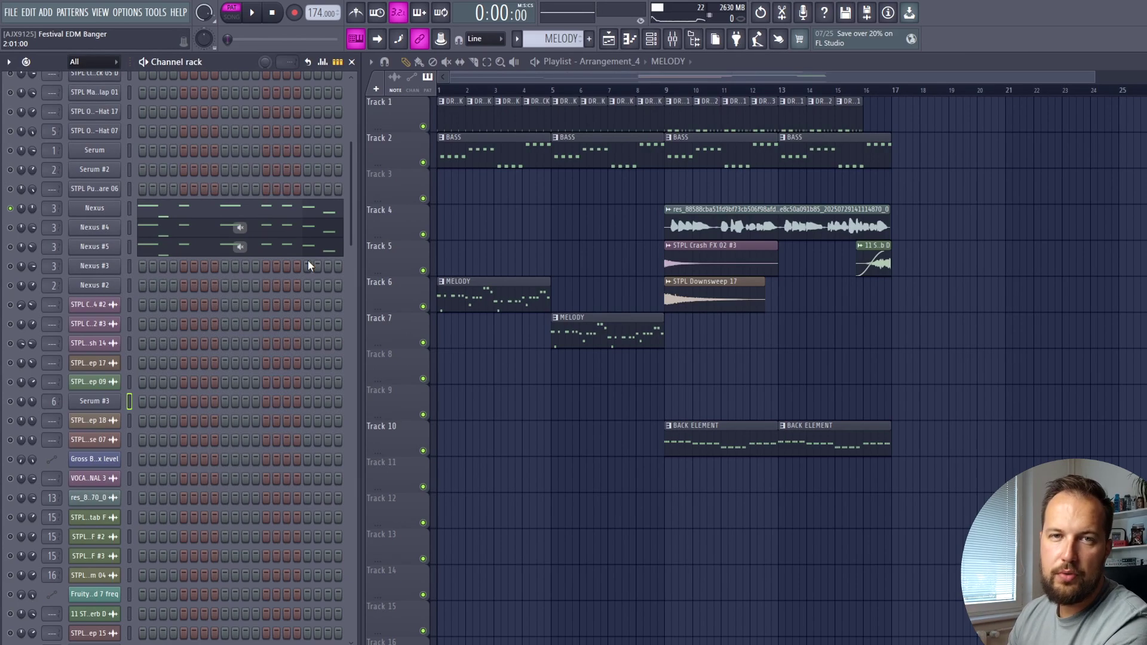
# Inspect the Nexus lead layers, including the Cheat Code preset of Nexus #5, and play the Nexus melody notes in the piano roll.
pyautogui.click(95, 227)
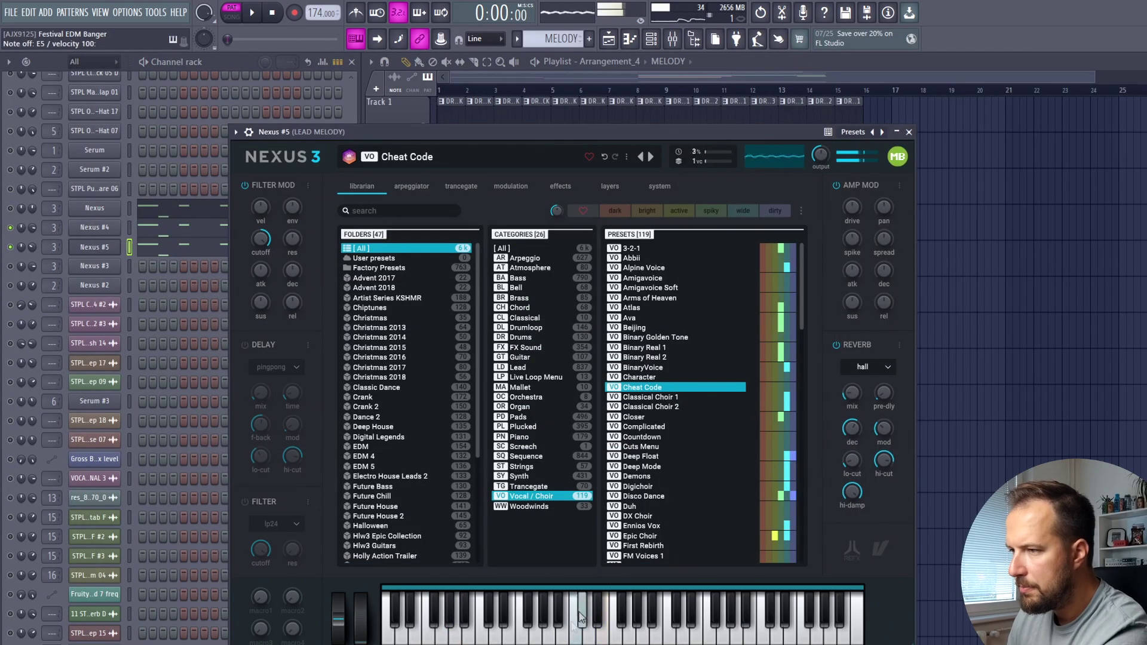
pyautogui.press('Escape')
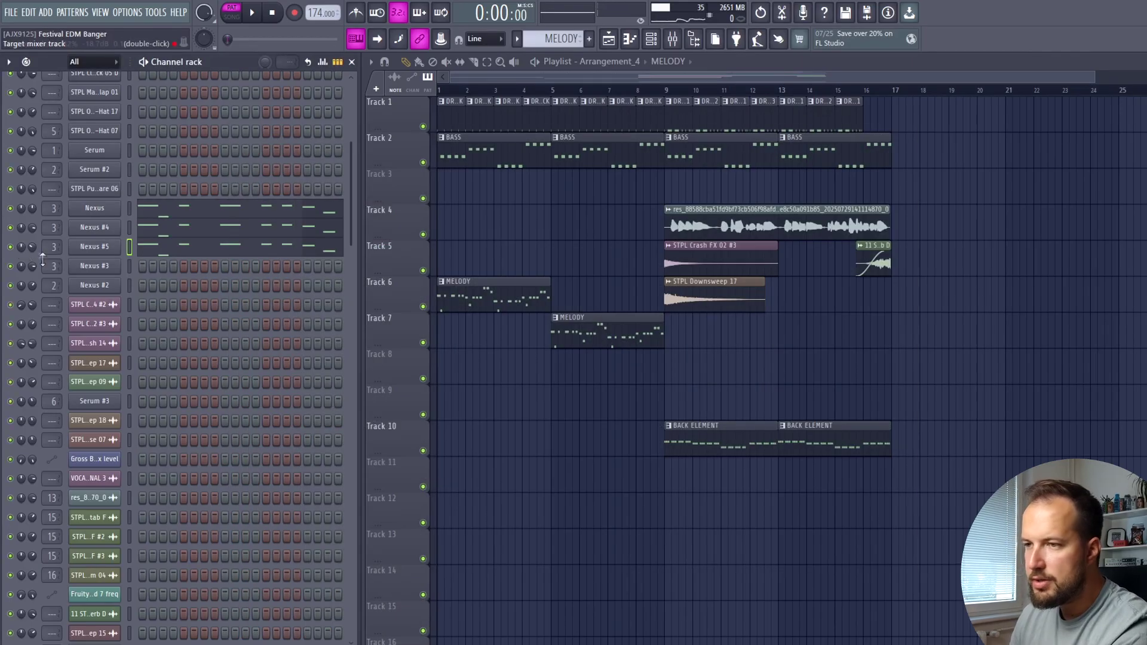
pyautogui.click(179, 209)
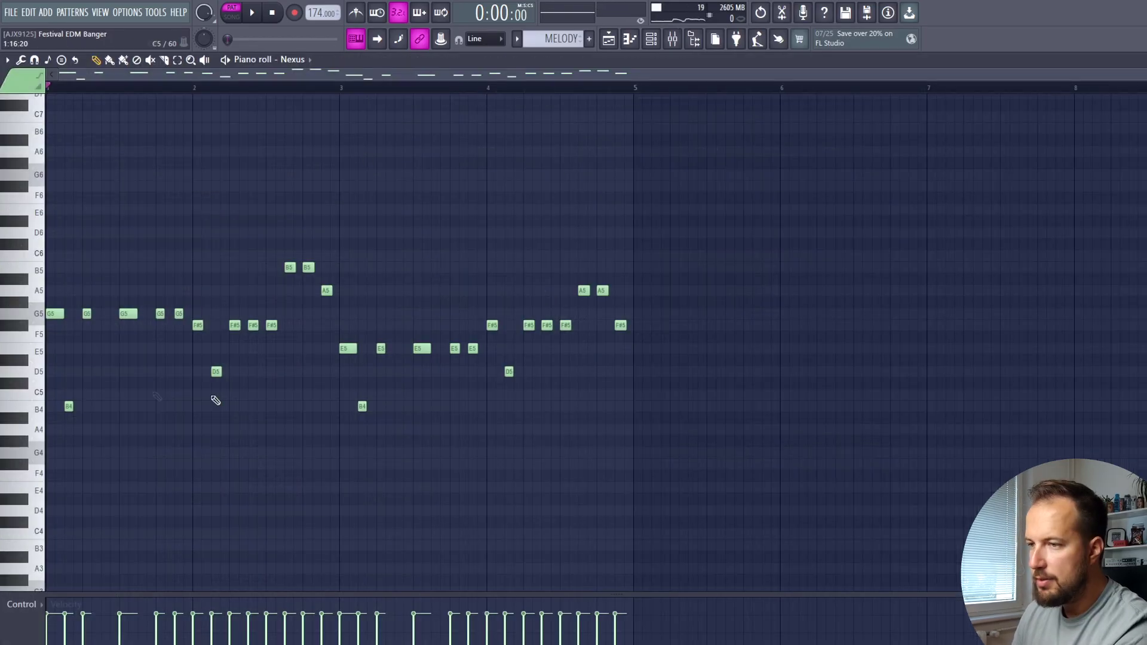
pyautogui.press('space')
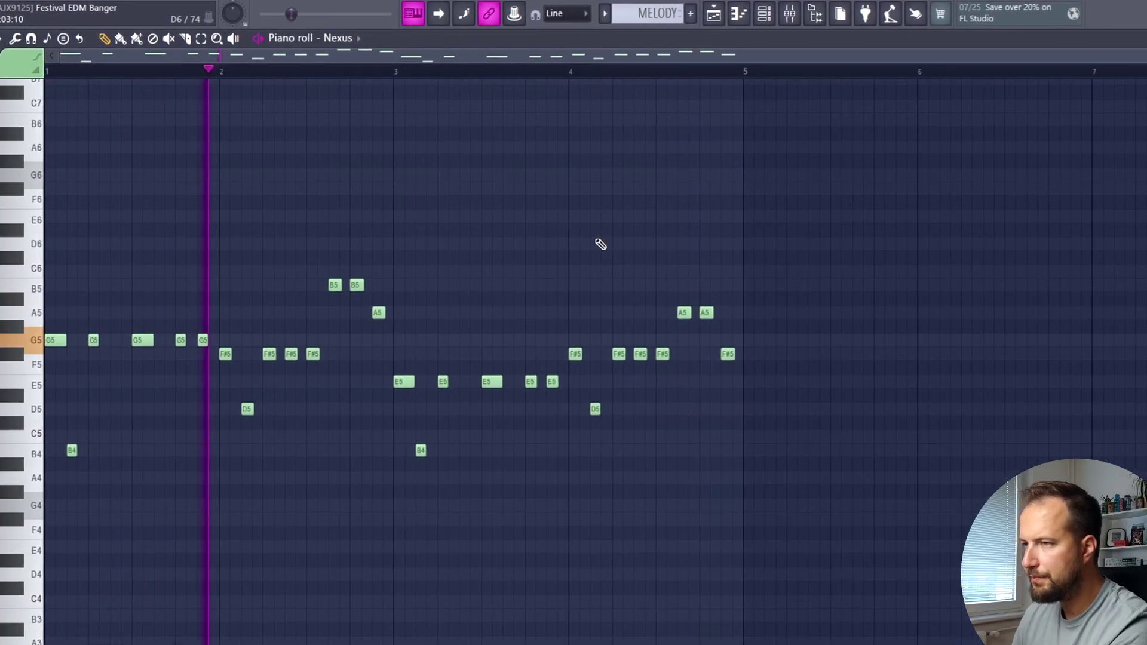
pyautogui.press('space')
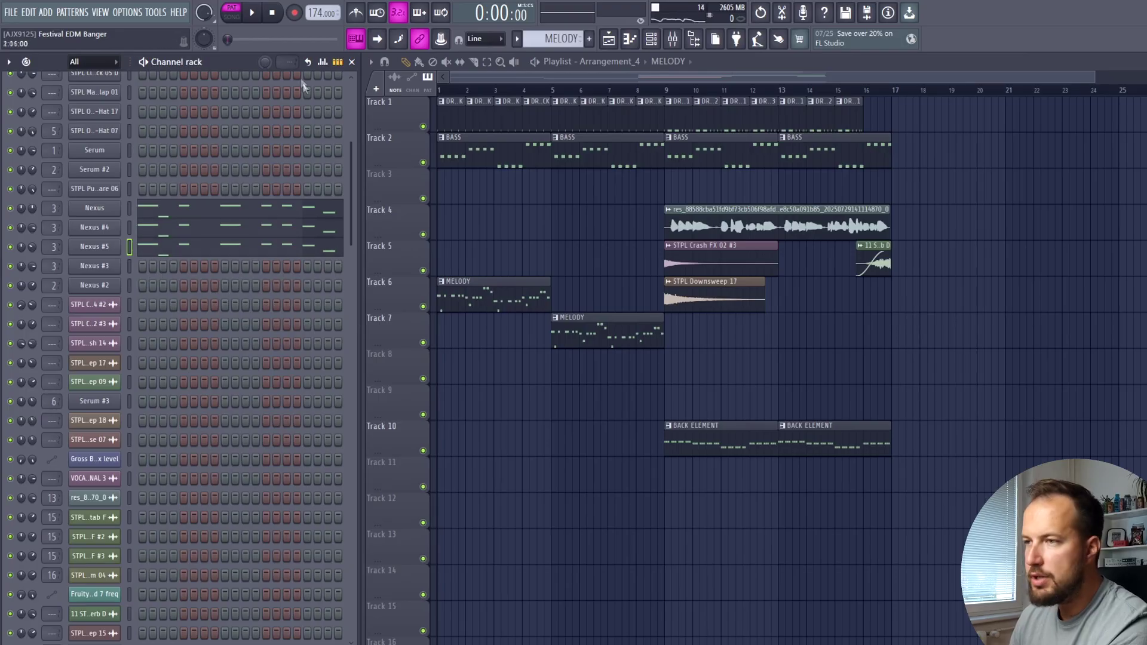
# Play the MELODY pattern with its Nexus layers together and view the Nexus #4 notes in the piano roll.
pyautogui.press('space')
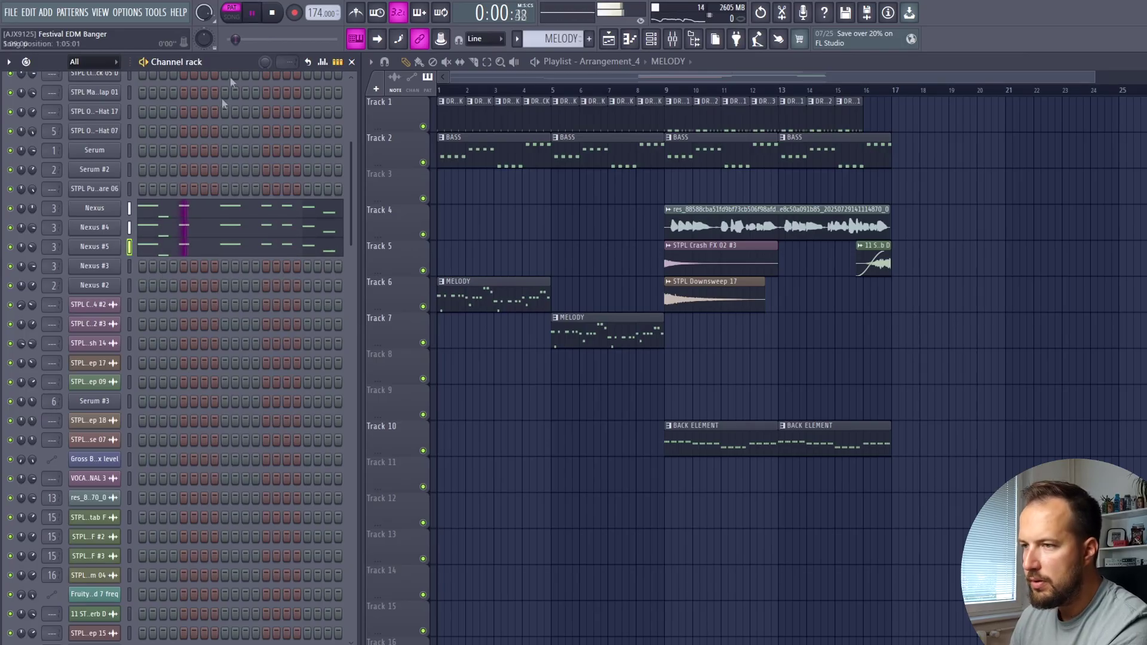
pyautogui.click(302, 229)
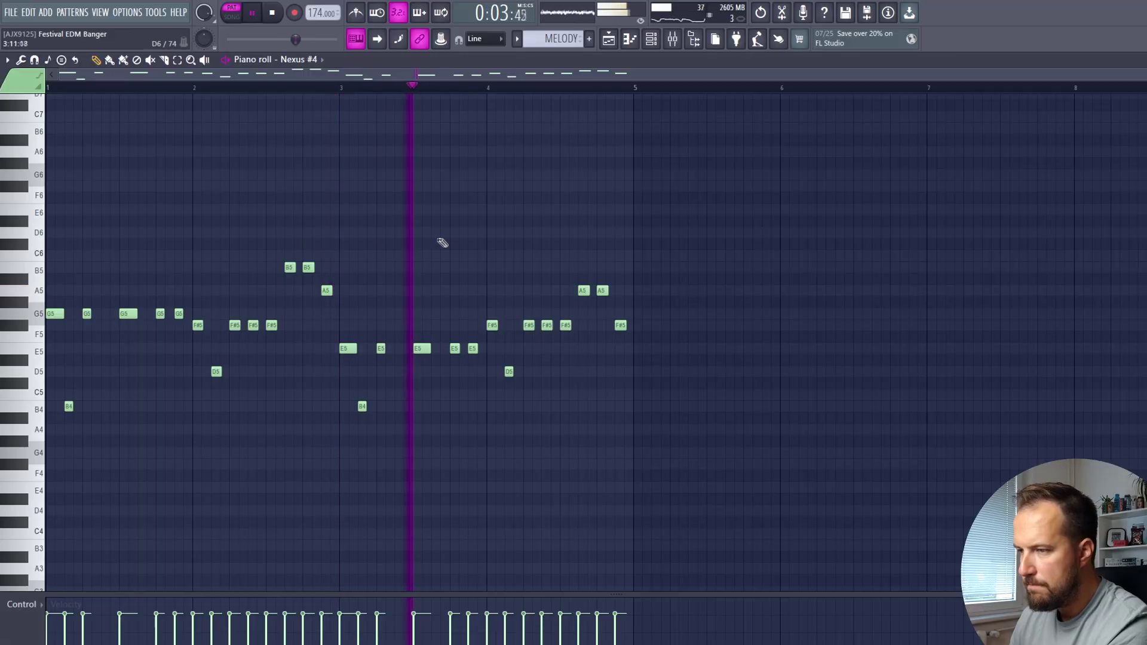
pyautogui.press('space')
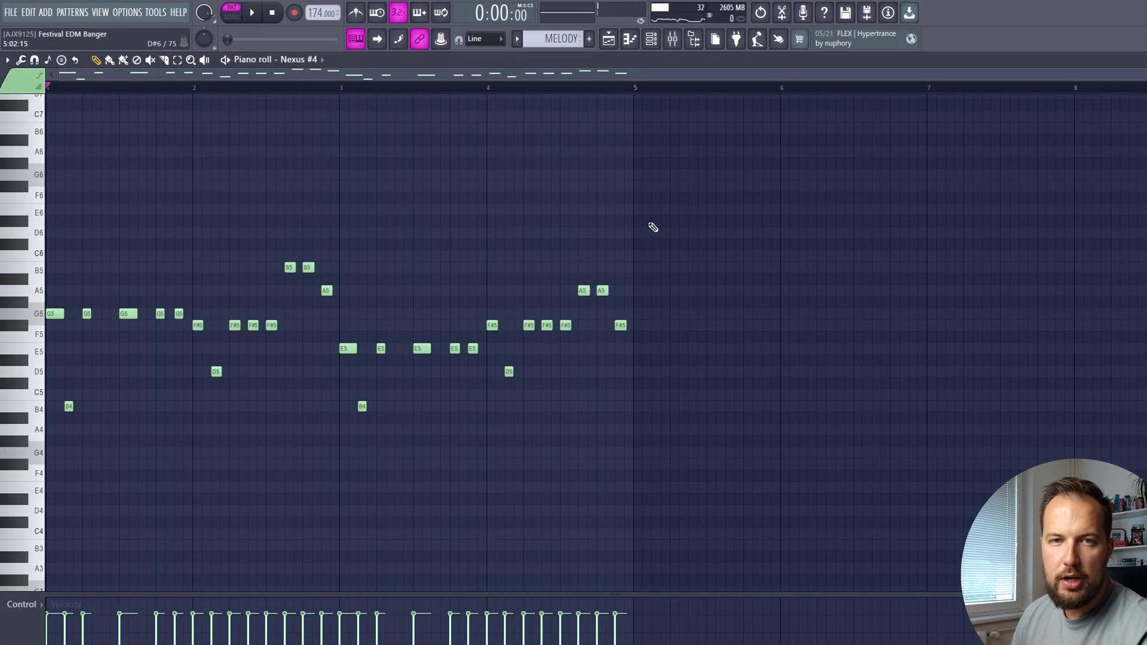
# Inspect Fruity Reeverb on the LEAD MELODY REVERB mixer track and Fruity Peak Controller on LEAD MELODY while playing the melody.
pyautogui.press('F9')
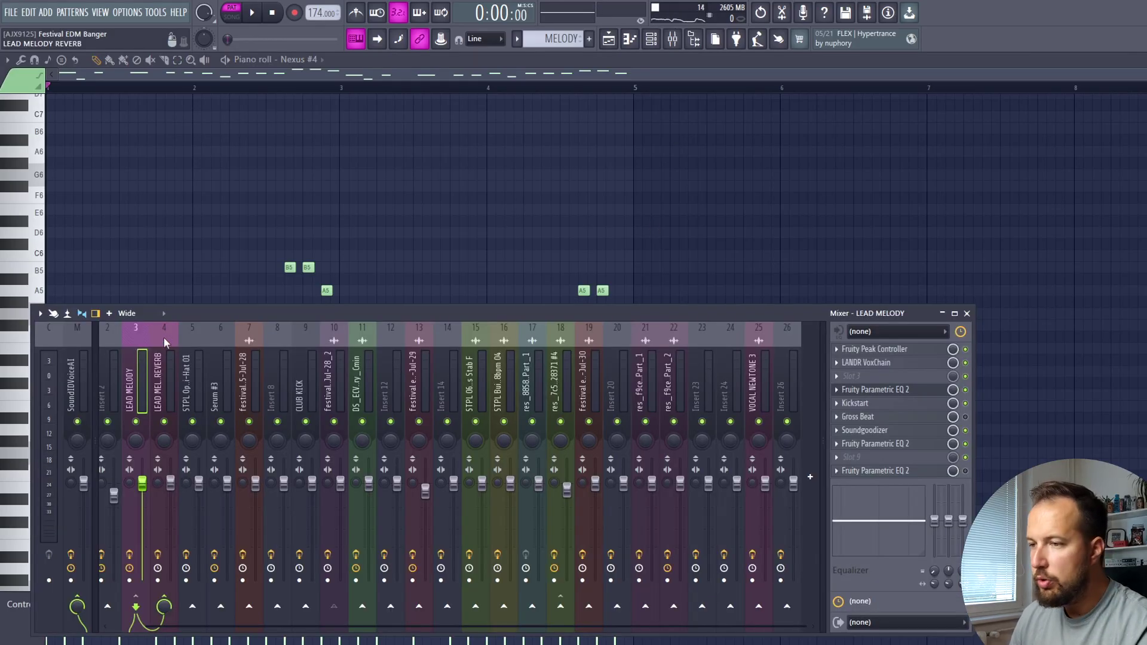
pyautogui.click(168, 355)
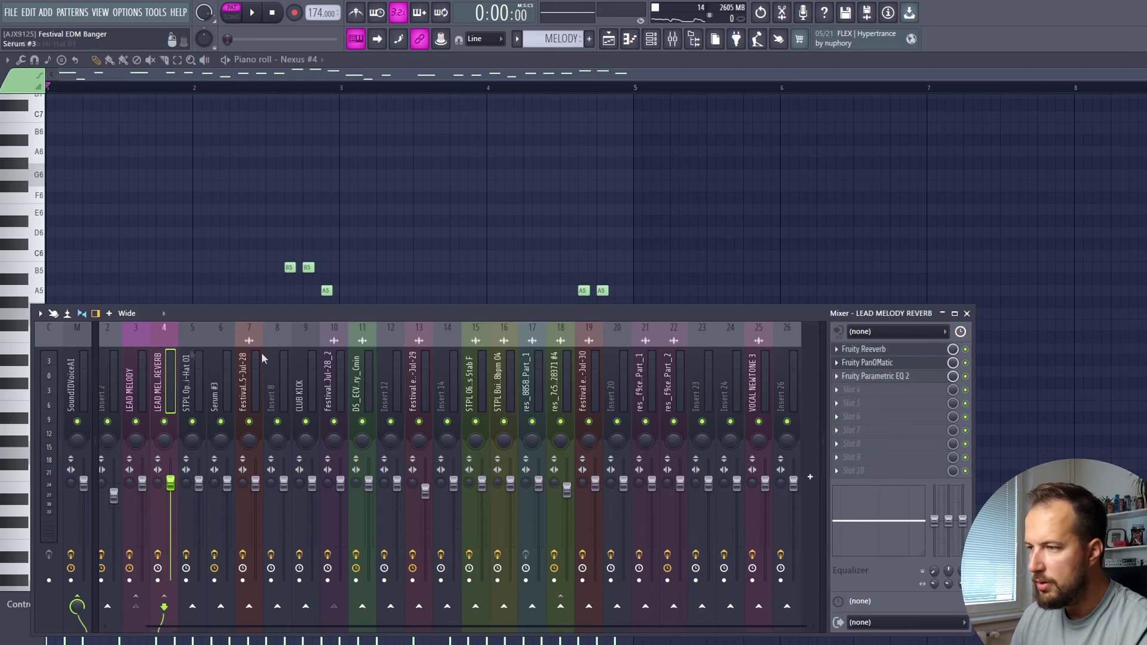
pyautogui.click(864, 349)
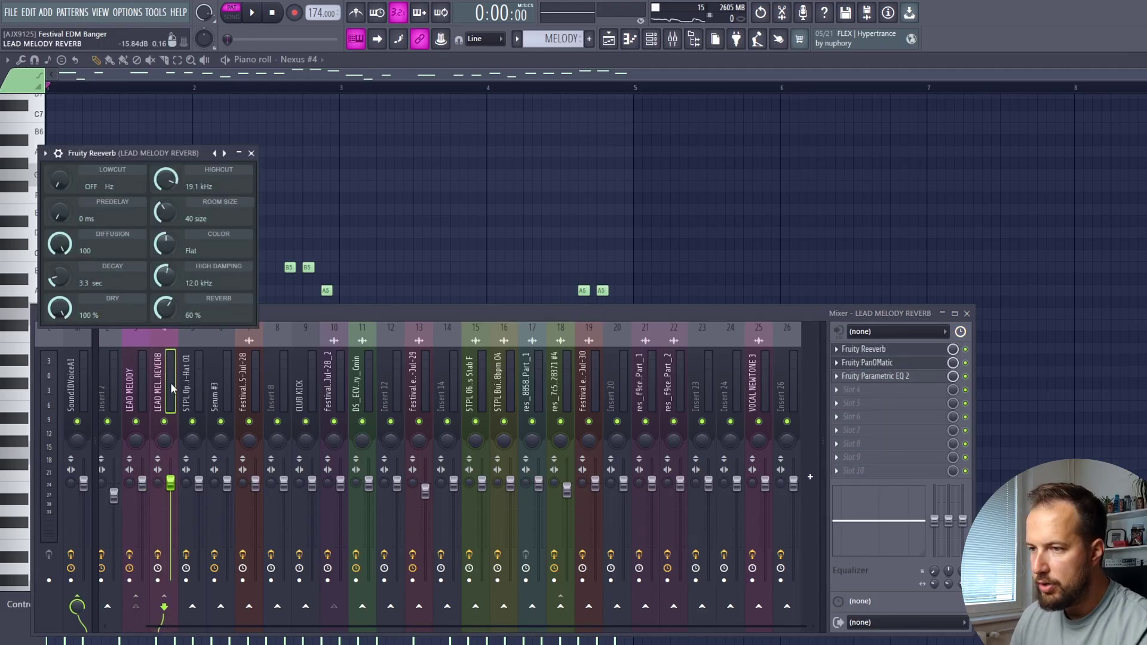
pyautogui.click(142, 382)
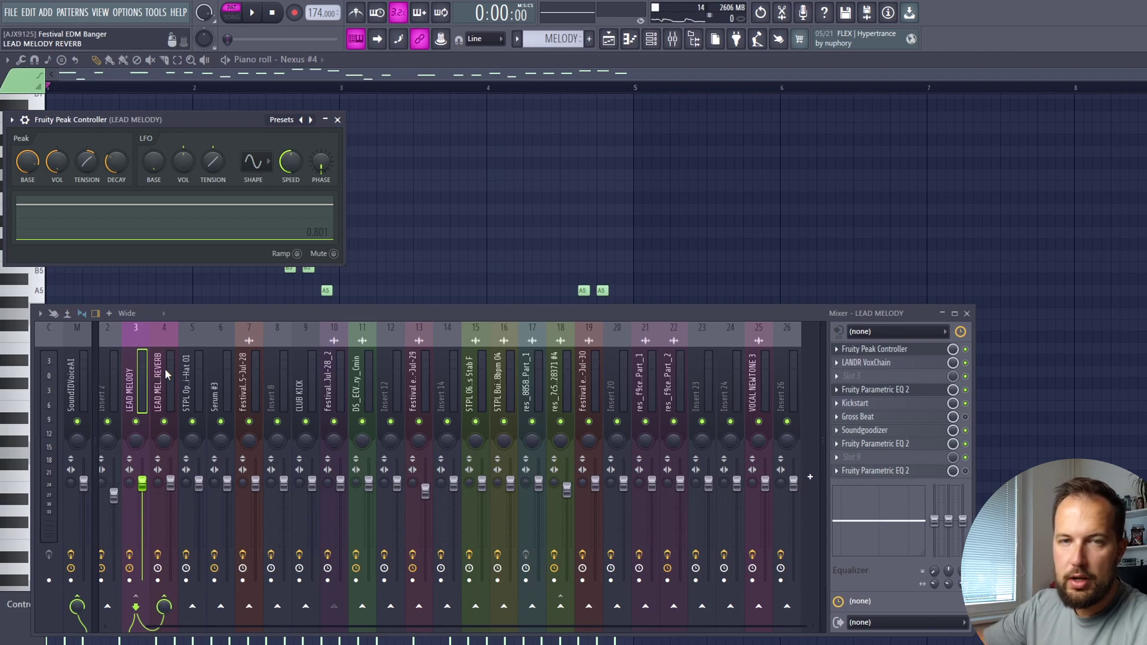
pyautogui.click(254, 13)
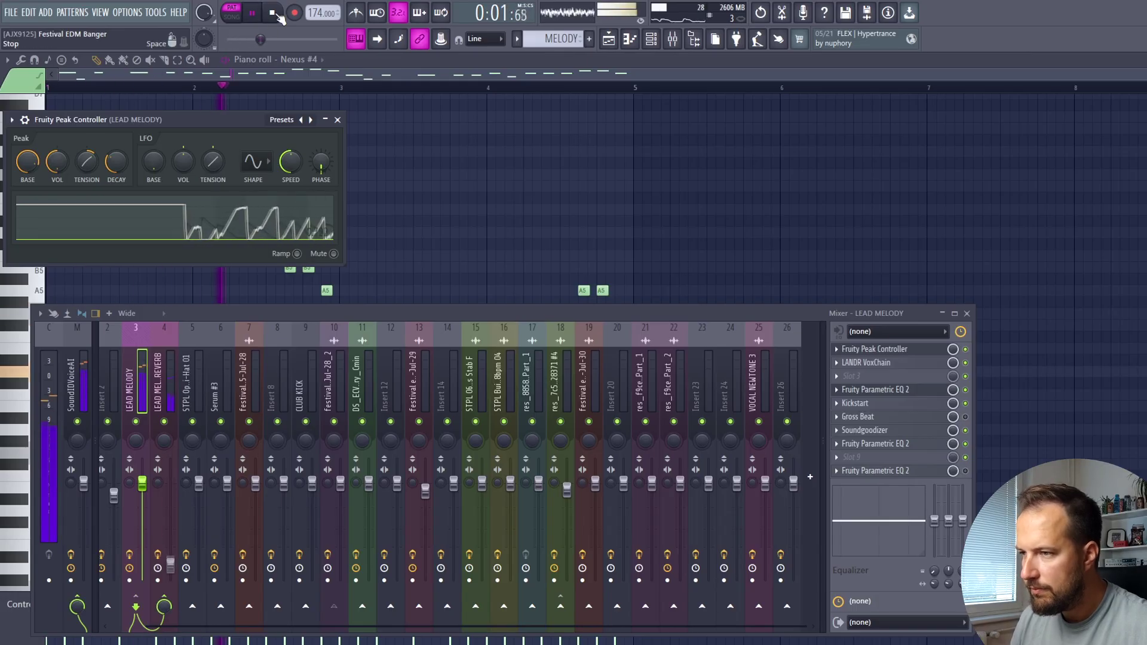
pyautogui.click(273, 13)
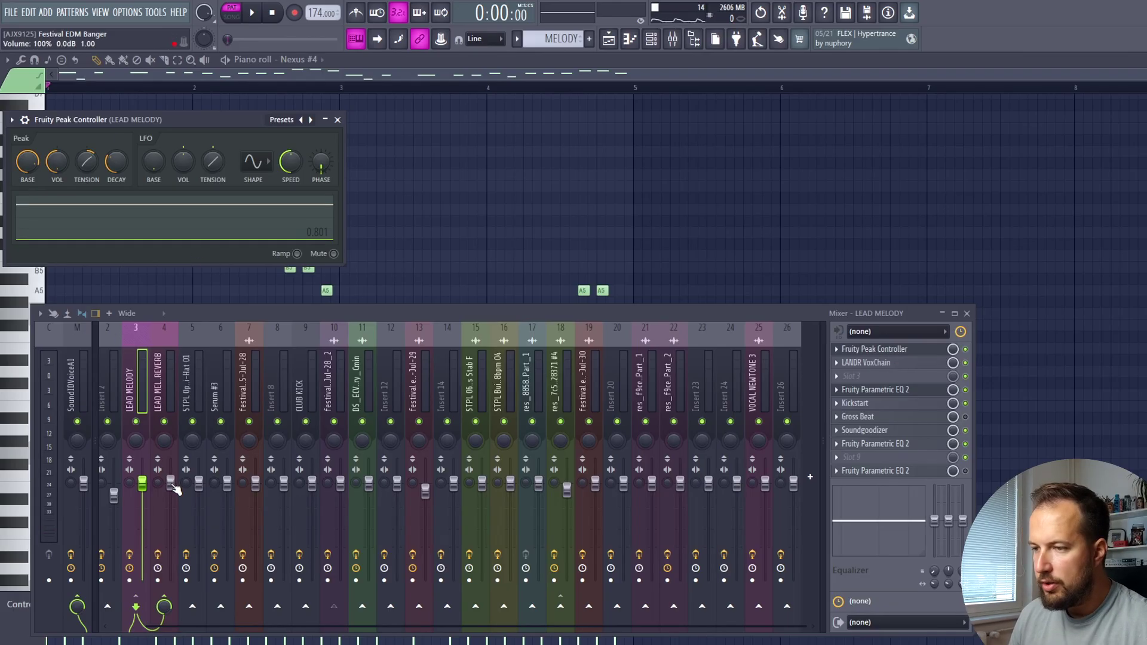
# Check that the LEAD MELODY REVERB volume is linked to Fruity Peak Controller - Peak and play the melody to observe the ducking.
pyautogui.rightClick(171, 485)
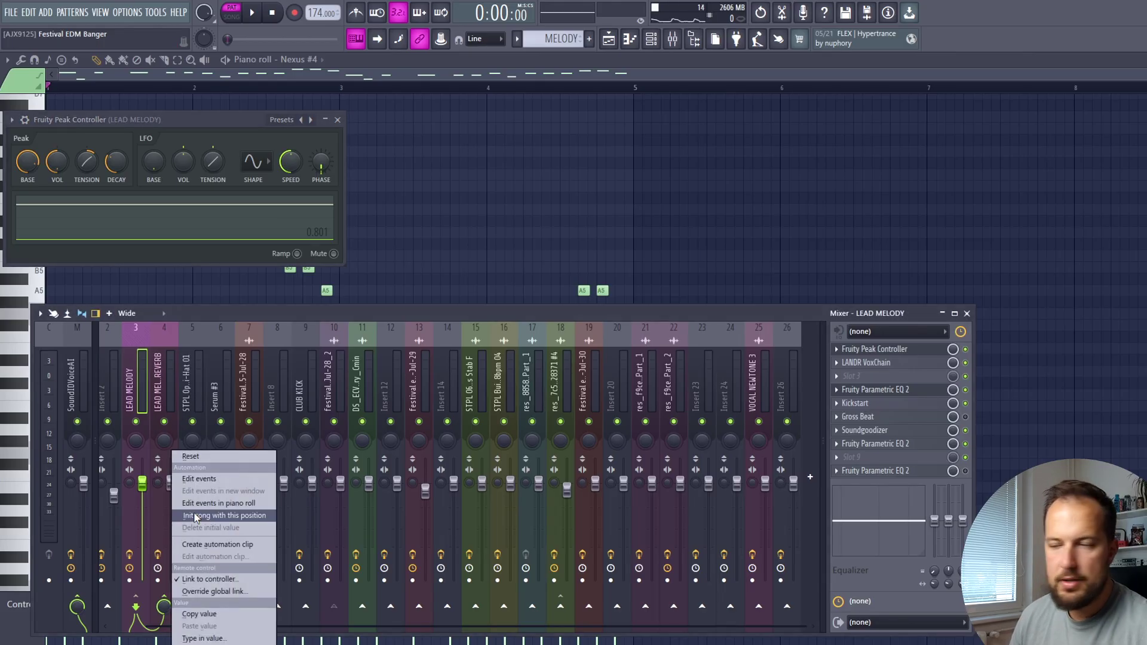
pyautogui.click(213, 580)
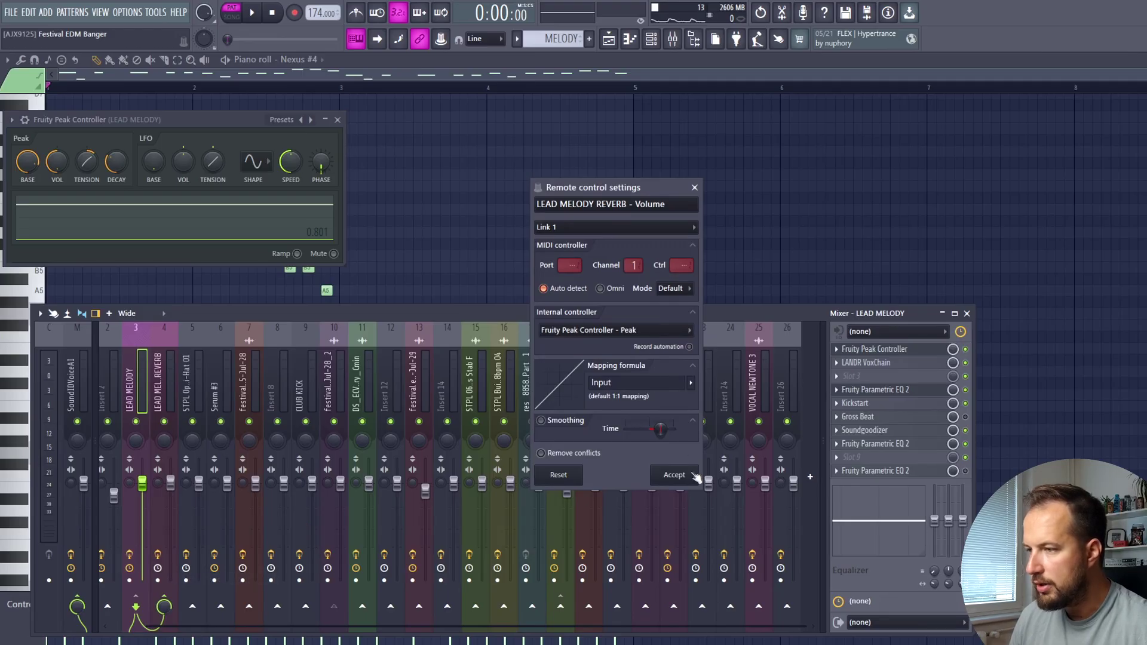
pyautogui.click(676, 475)
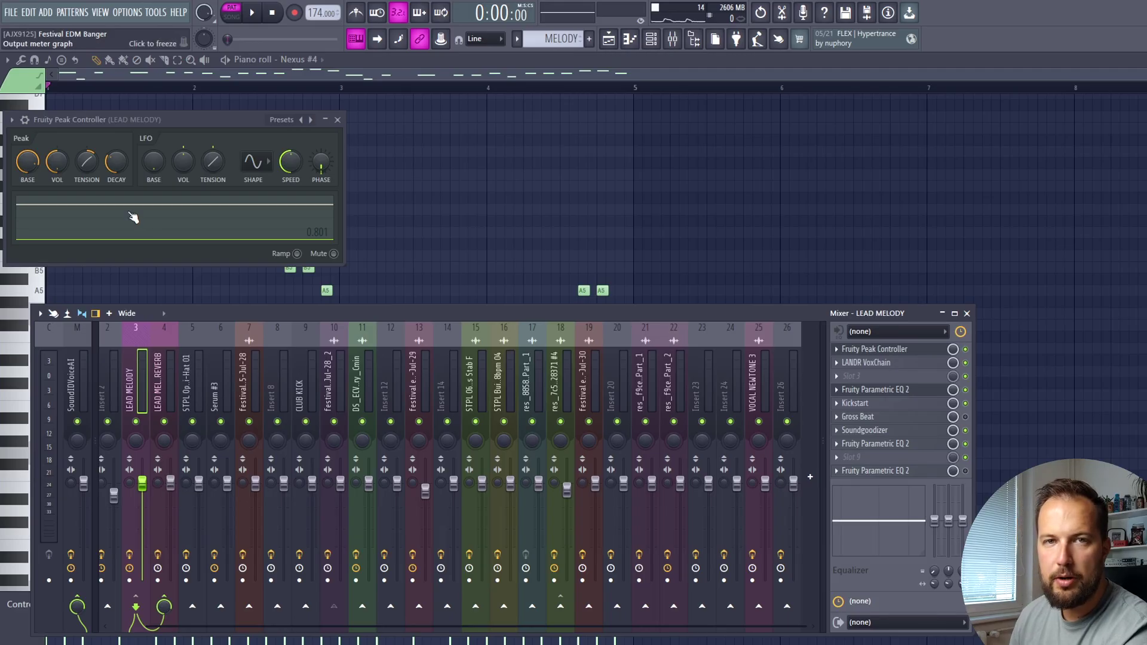
pyautogui.press('space')
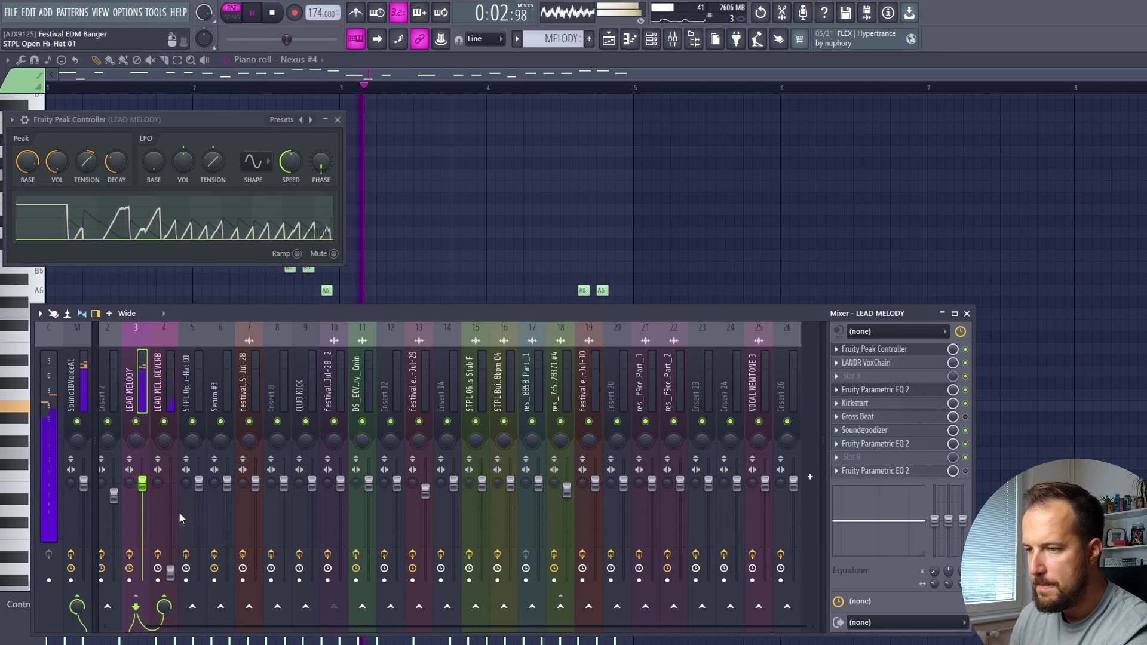
pyautogui.press('space')
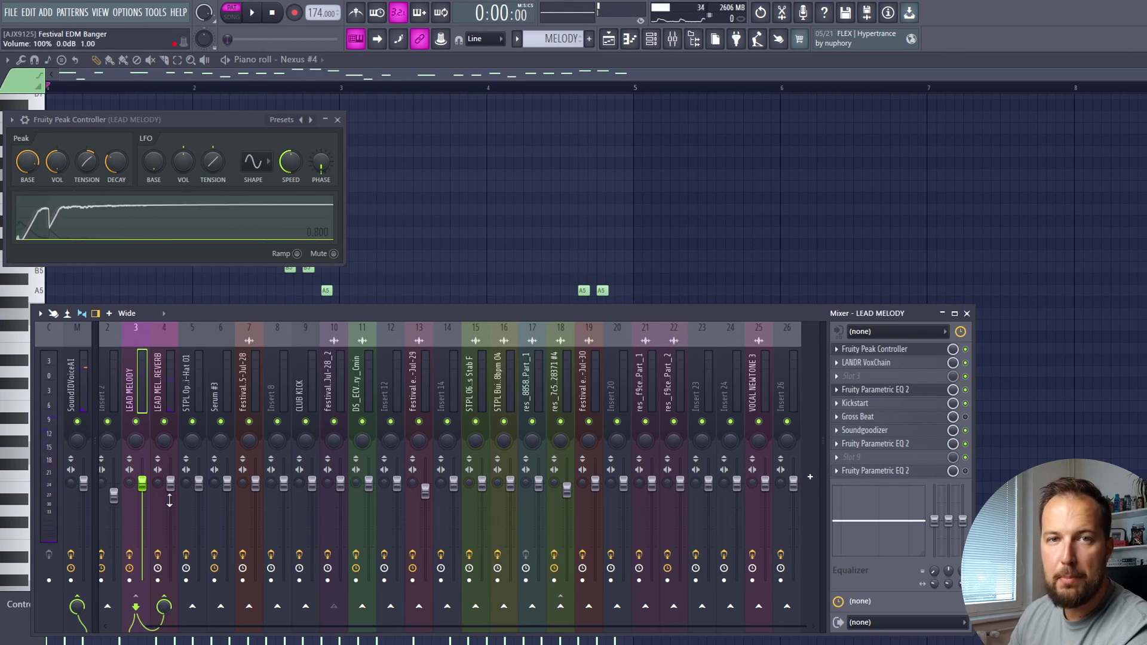
# Review the LANDR VoxChain and Fruity Parametric EQ 2 settings in the LEAD MELODY effects chain.
pyautogui.click(874, 349)
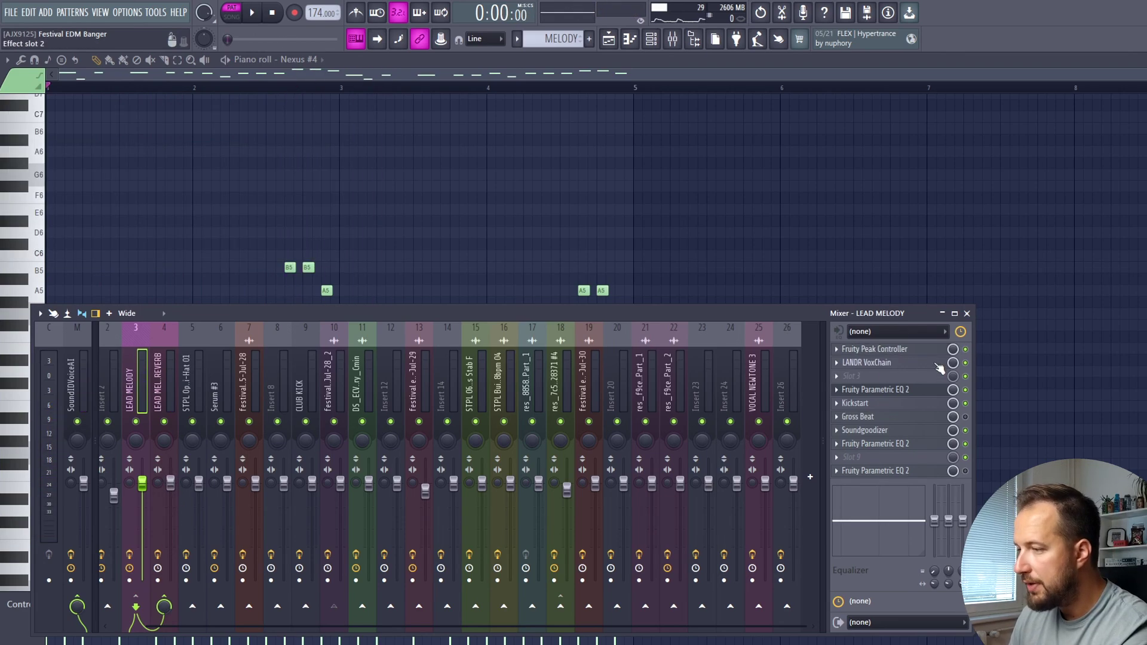
pyautogui.click(915, 365)
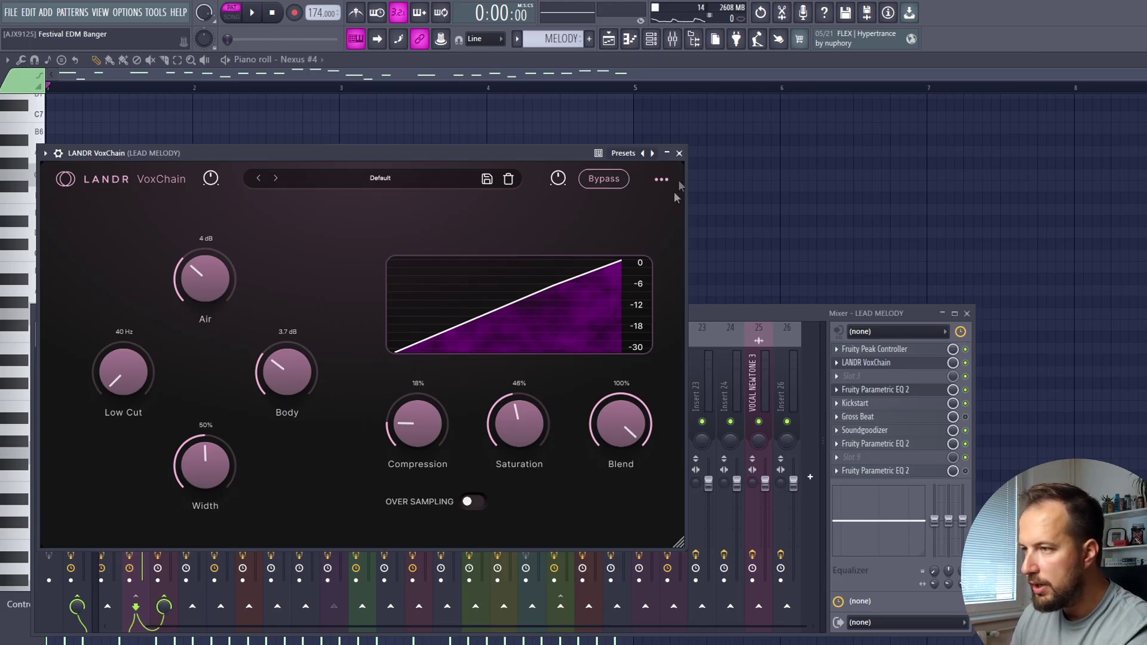
pyautogui.click(680, 154)
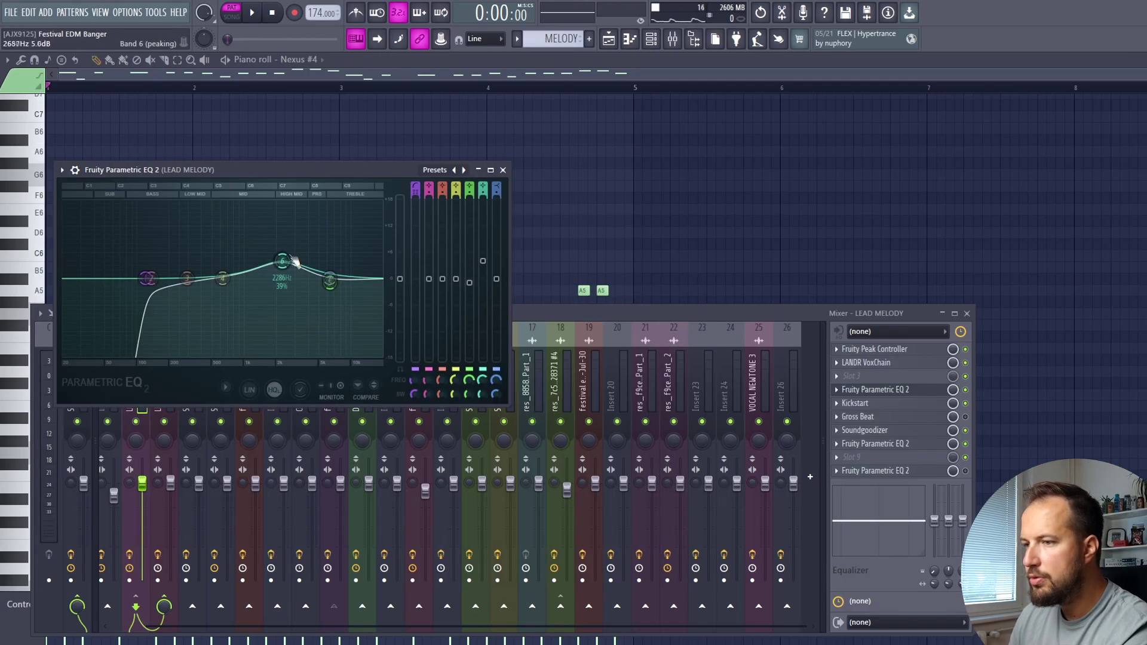
pyautogui.click(503, 169)
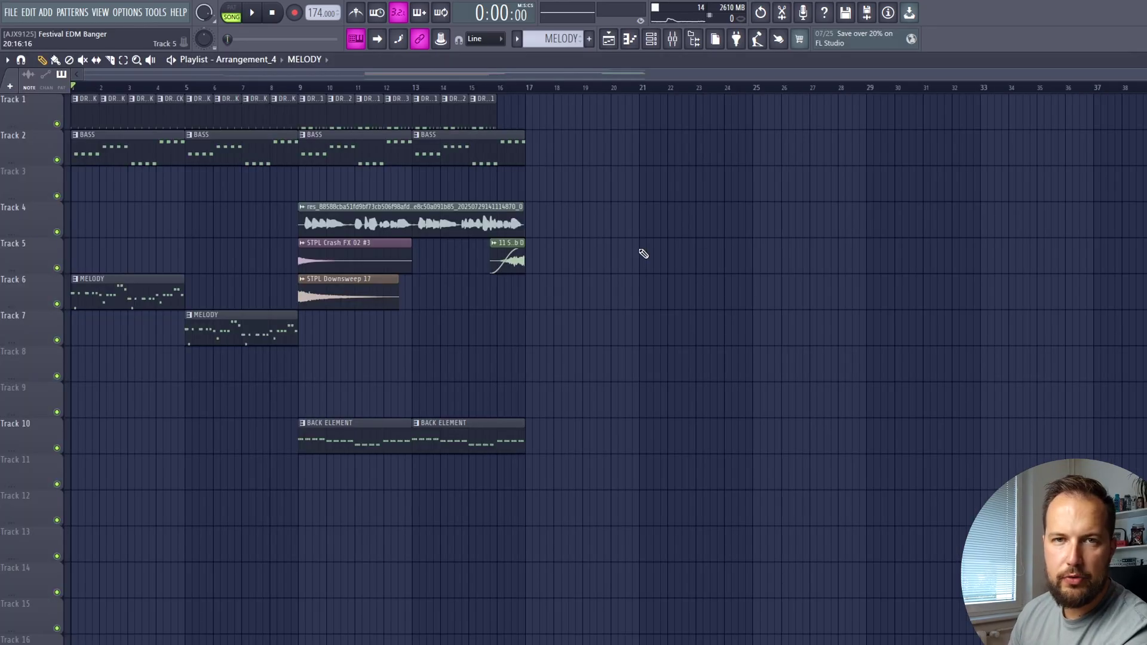
# Play the arrangement, move the selected vocal and effect clips toward the start on lower tracks, and duplicate them.
pyautogui.press('space')
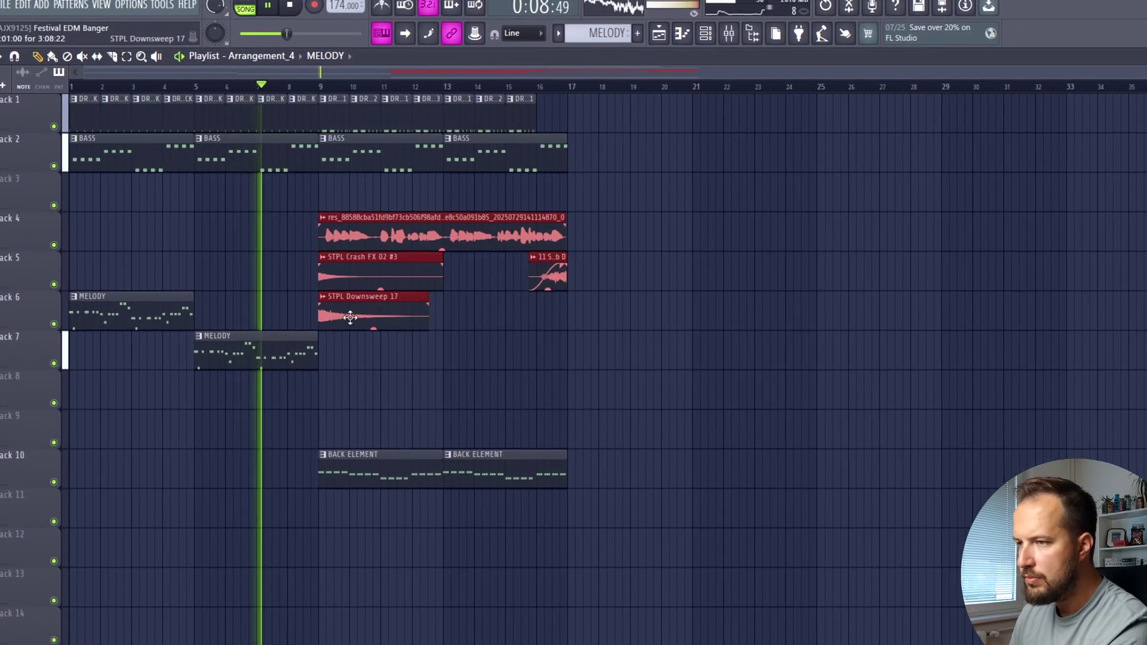
pyautogui.moveTo(415, 257); pyautogui.dragTo(136, 373)
pyautogui.hotkey('ctrl', 'b')
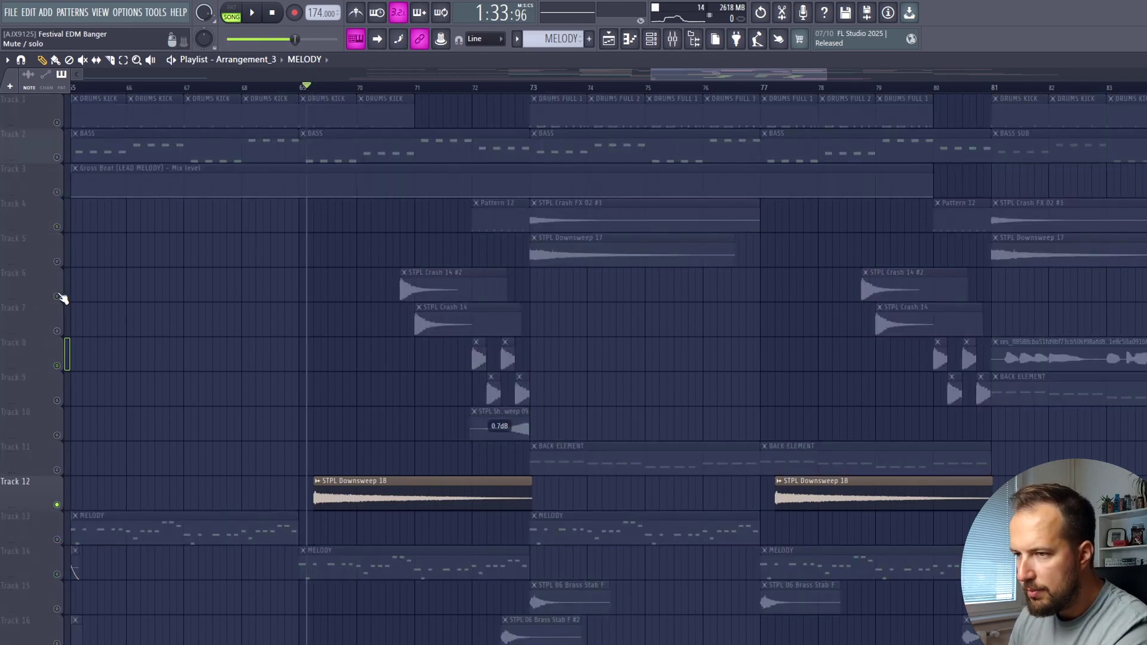
# Unmute the crashes on Tracks 6 to 9 and the short sweep on Track 10, and audition them with STPL Downsweep 18.
pyautogui.click(58, 297)
pyautogui.click(57, 331)
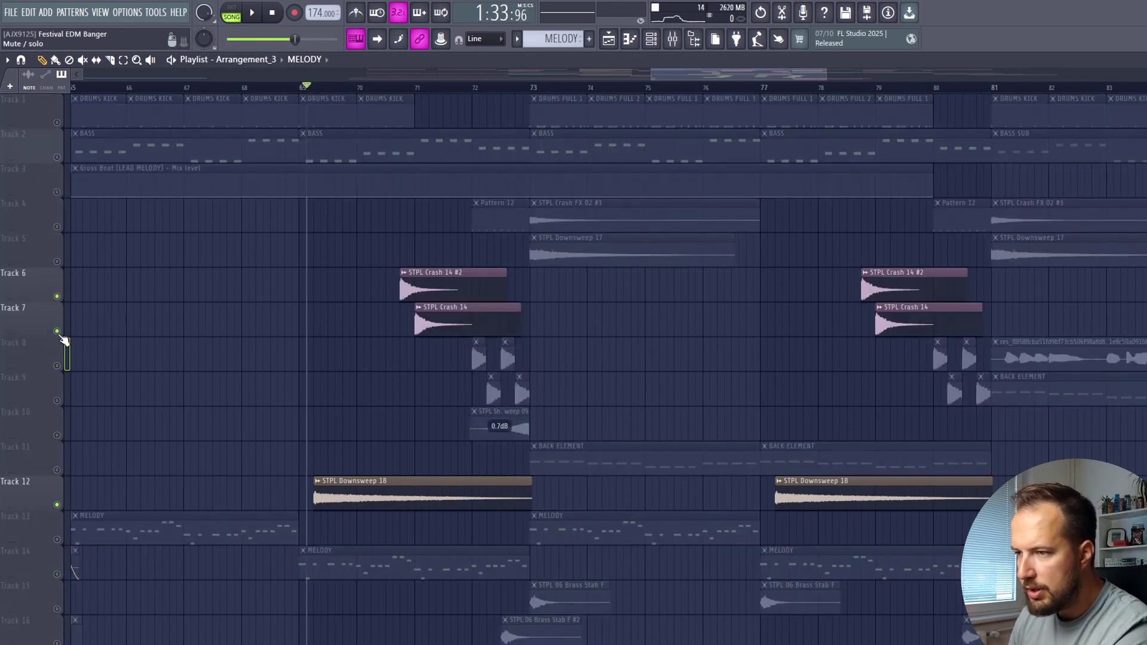
pyautogui.click(57, 365)
pyautogui.click(58, 400)
pyautogui.press('space')
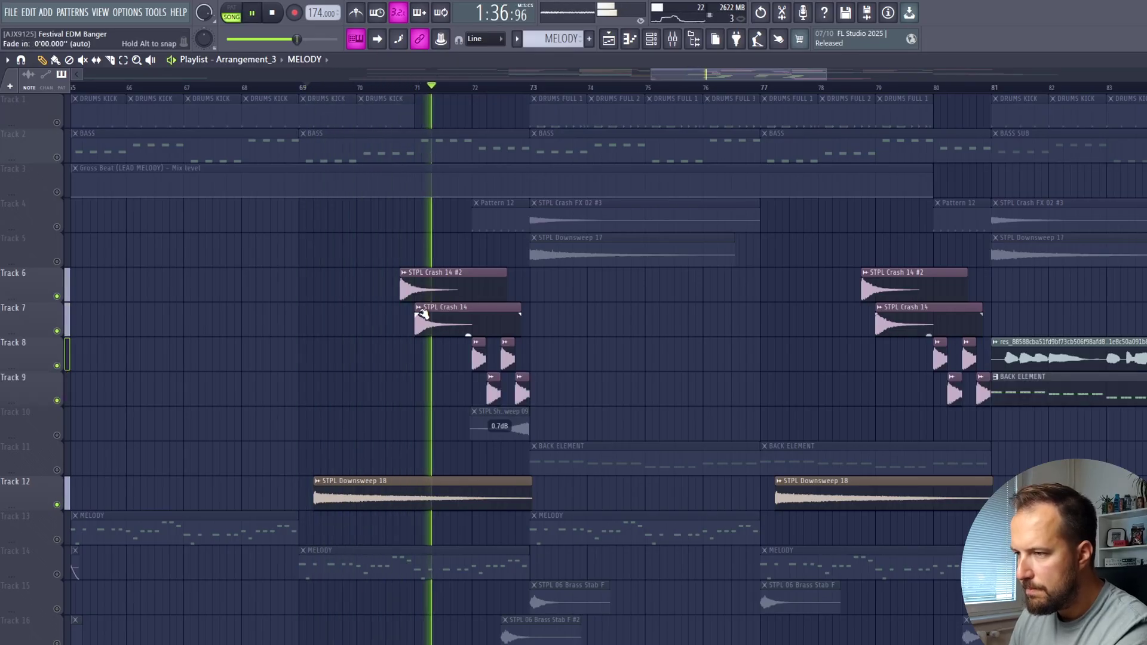
pyautogui.click(58, 434)
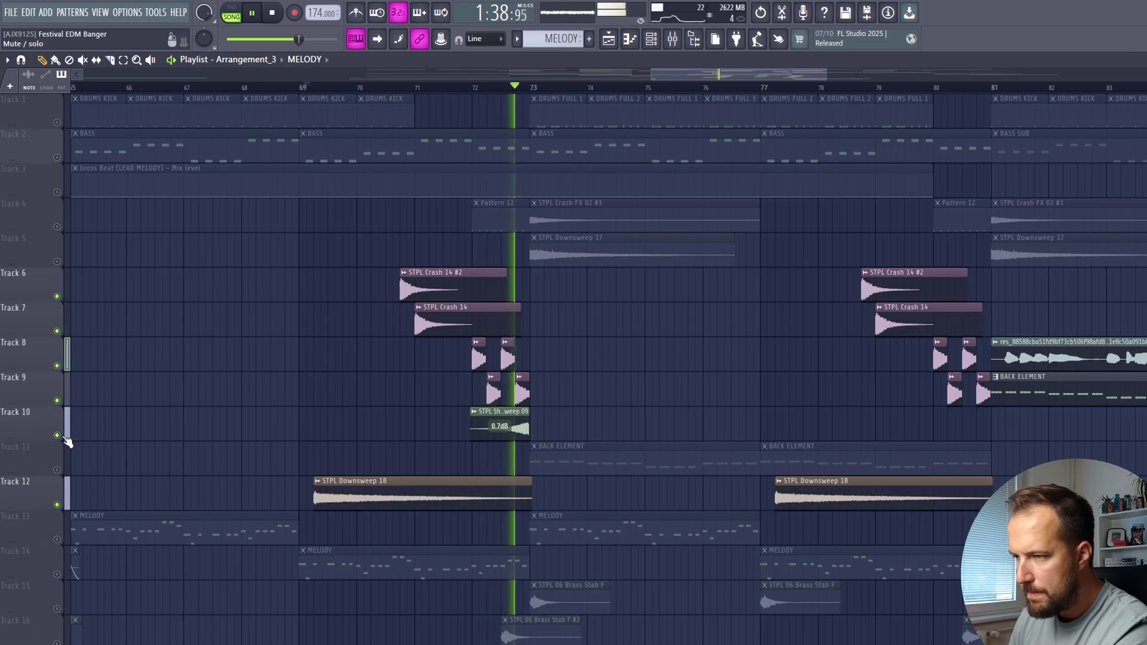
pyautogui.press('space')
# Unmute the bass, drums and Track 14 melody, and play them with the transition effects leading into bar 73.
pyautogui.click(58, 157)
pyautogui.click(59, 123)
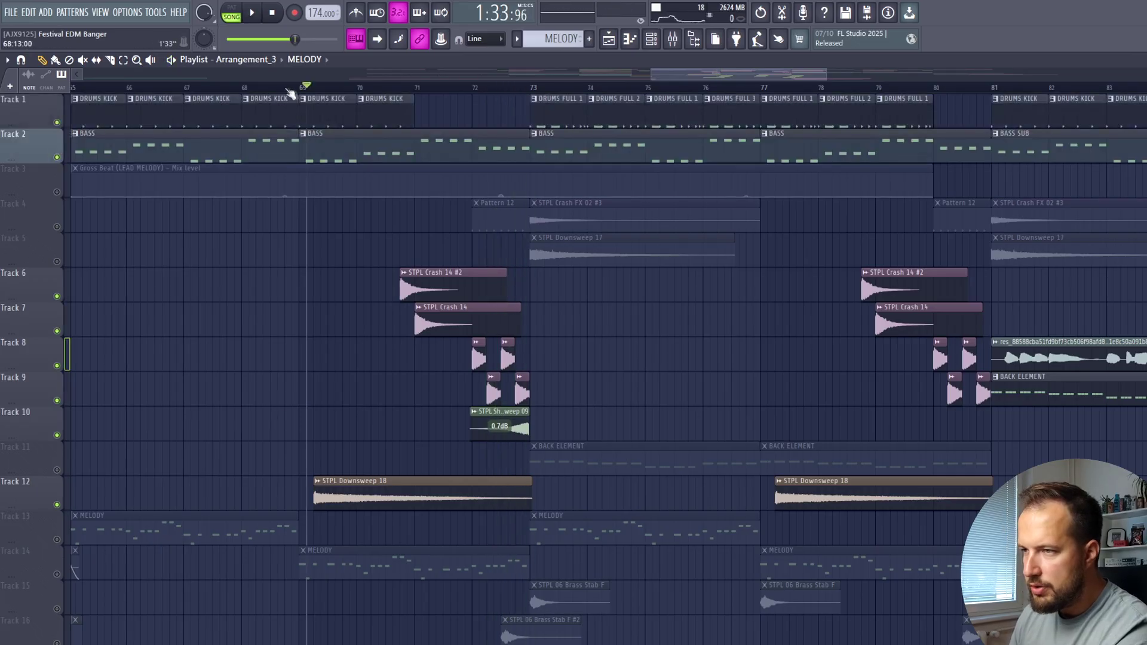
pyautogui.click(56, 574)
pyautogui.press('space')
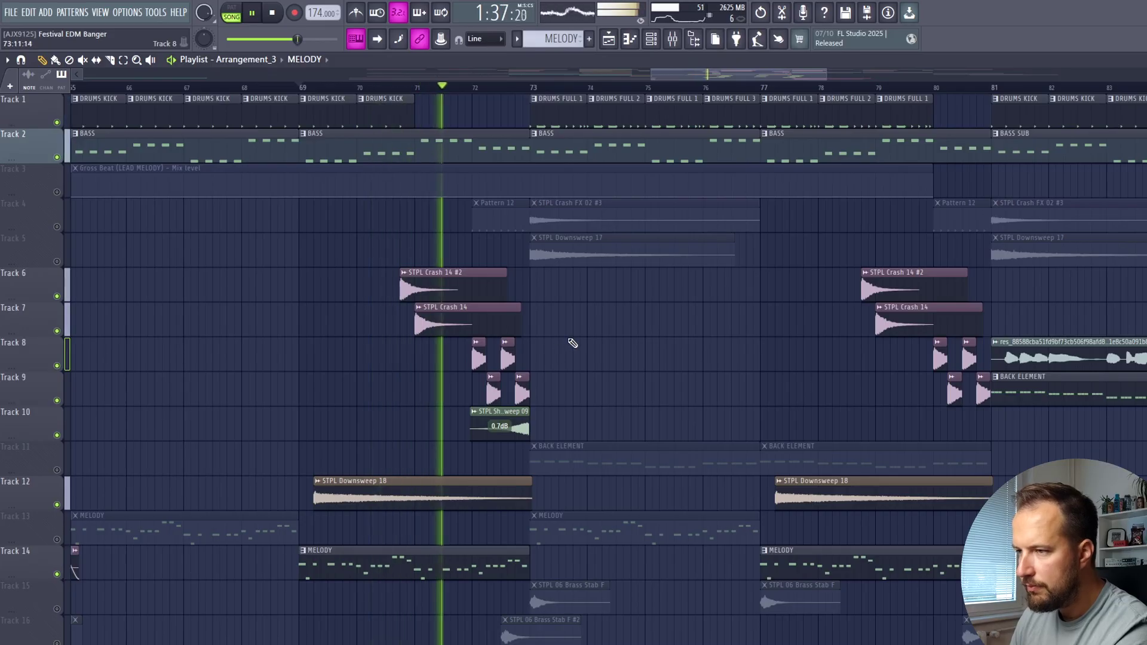
pyautogui.press('space')
# Select the Pattern 12 clip just before bar 73 and audition it.
pyautogui.keyDown('ctrl'); pyautogui.click(495, 203); pyautogui.keyUp('ctrl')
pyautogui.press('space')
pyautogui.press('space')
# Play the three STPL 06 Brass Stab F clips on Tracks 15 to 17 around bar 73.
pyautogui.scroll(-2, 496, 127)
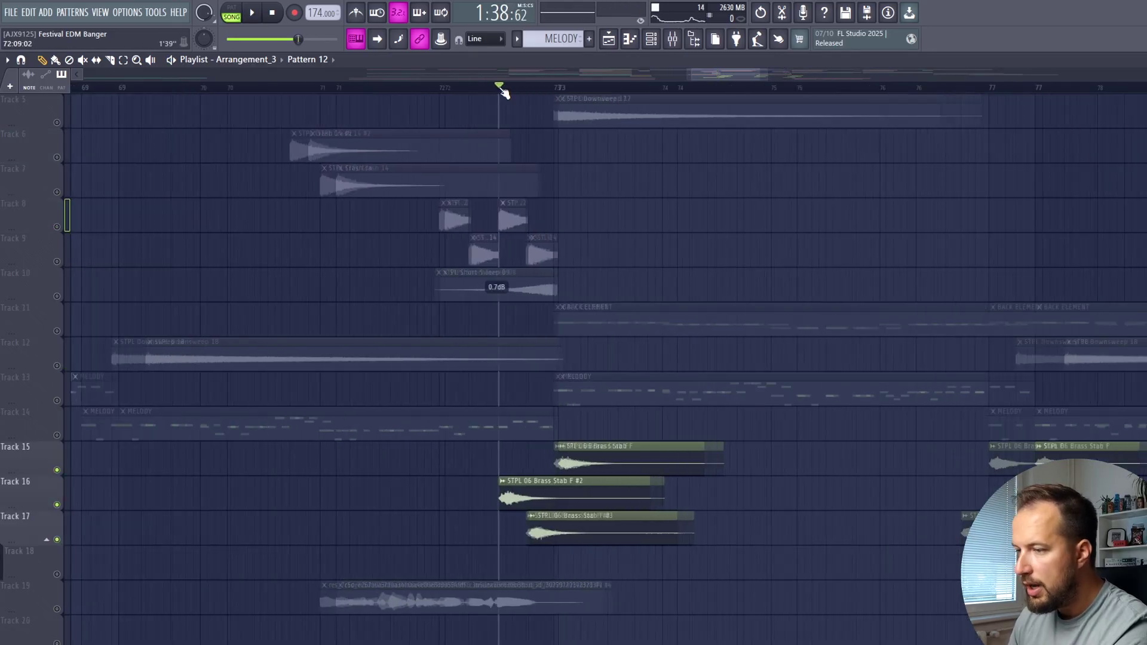
pyautogui.scroll(2, 502, 90)
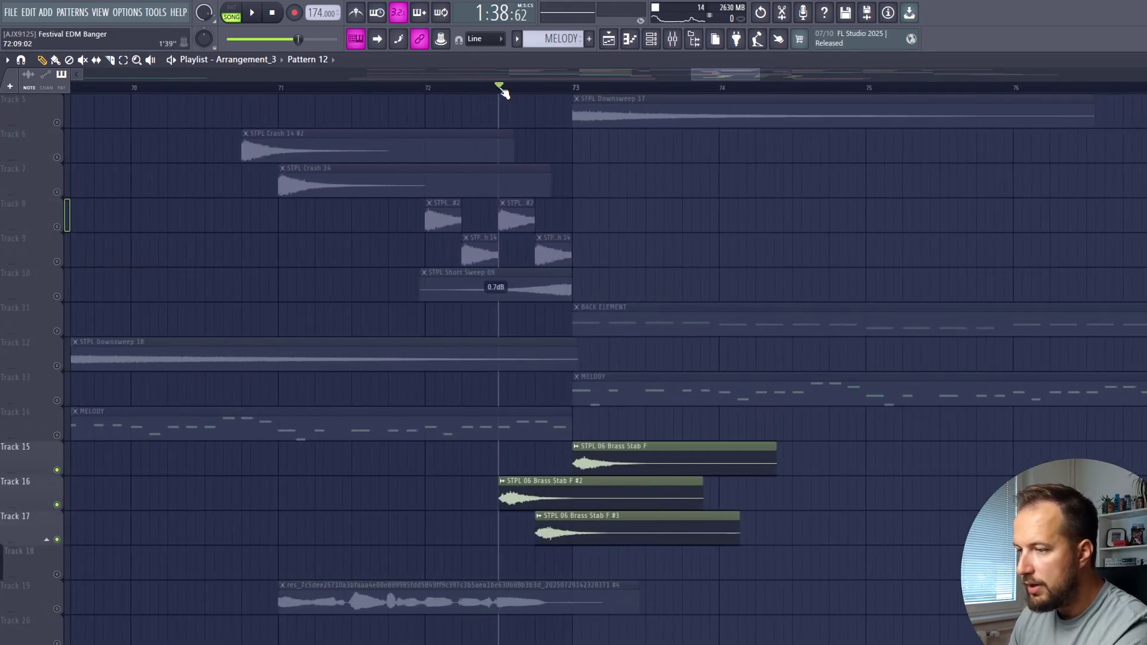
pyautogui.press('space')
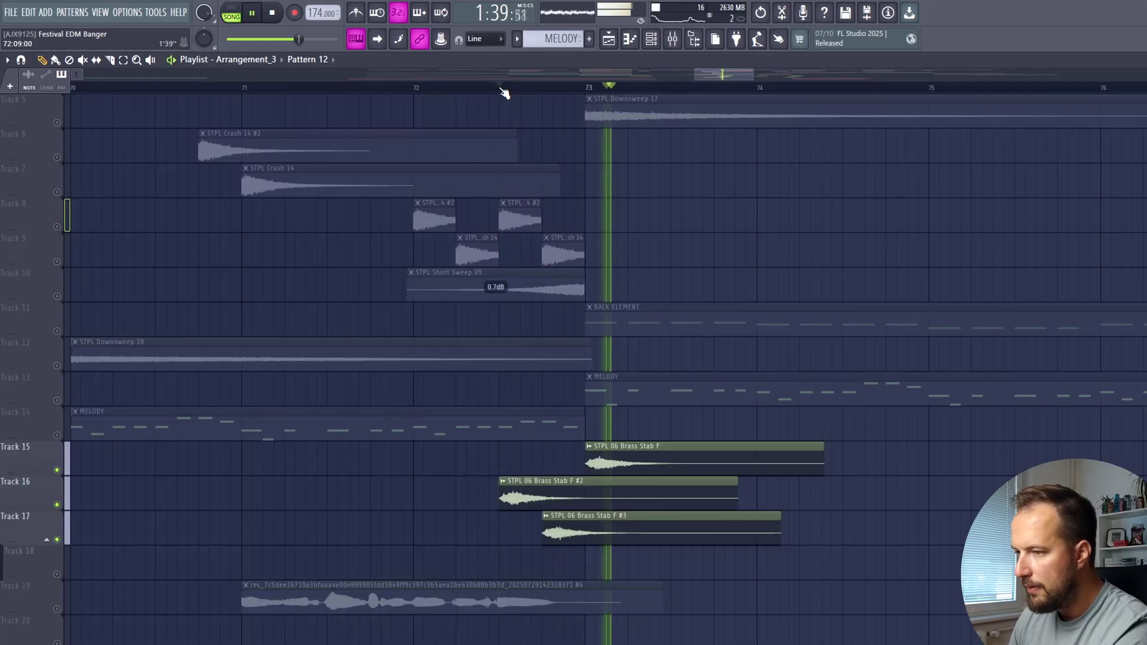
pyautogui.press('space')
# Make the Brass Stab F clip on Track 16 unique and check its pitch shift in the channel settings.
pyautogui.doubleClick(587, 453)
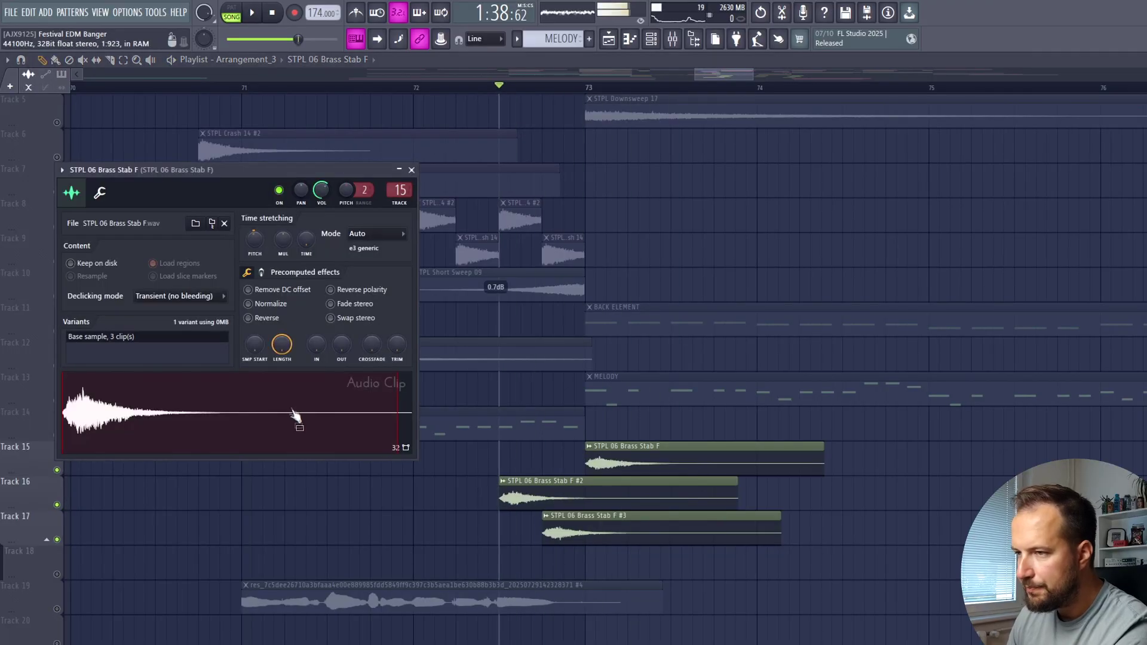
pyautogui.click(503, 481)
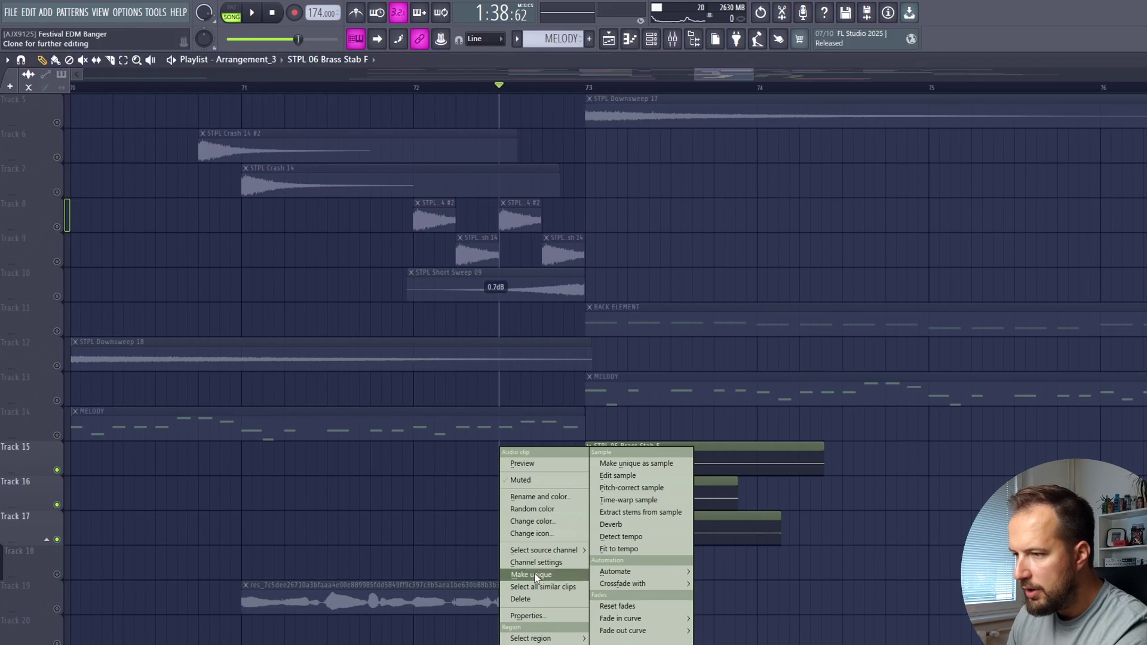
pyautogui.click(525, 566)
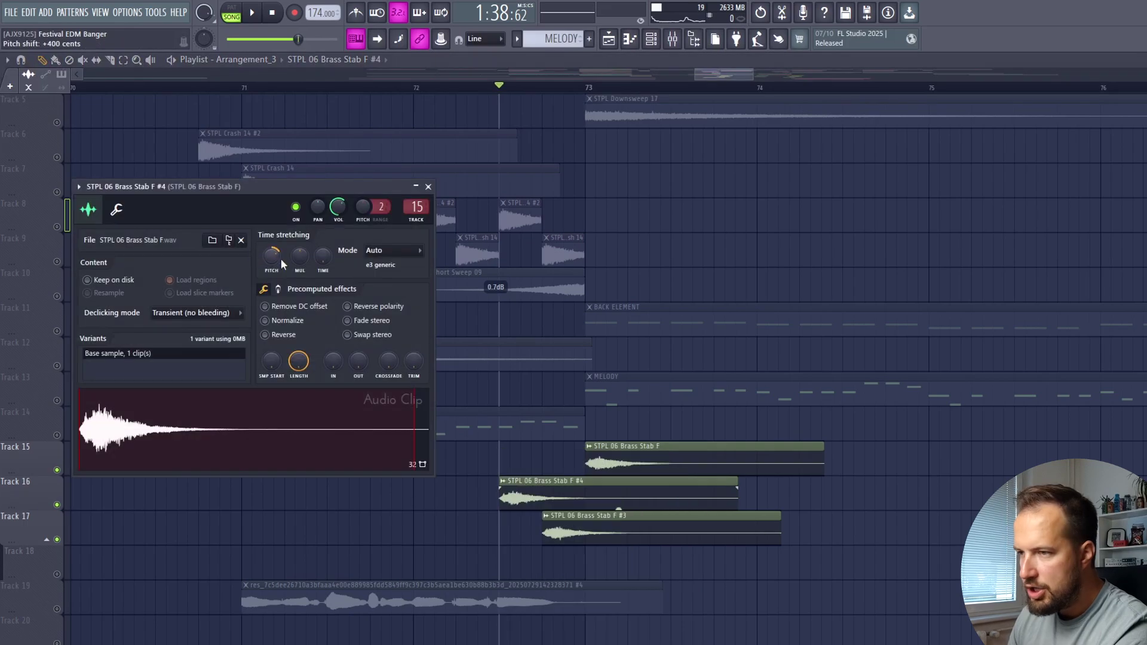
pyautogui.click(428, 187)
# Check the pitch shift of the Brass Stab F #3 clip on Track 17 and play the three stabs into bar 73.
pyautogui.doubleClick(571, 523)
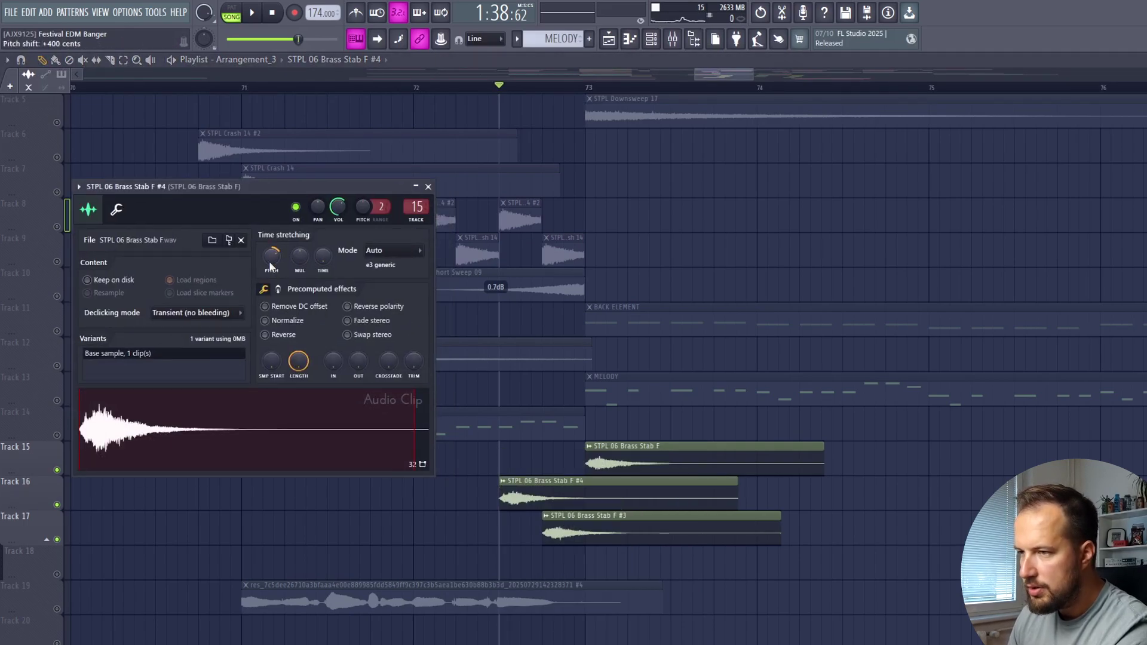
pyautogui.doubleClick(555, 529)
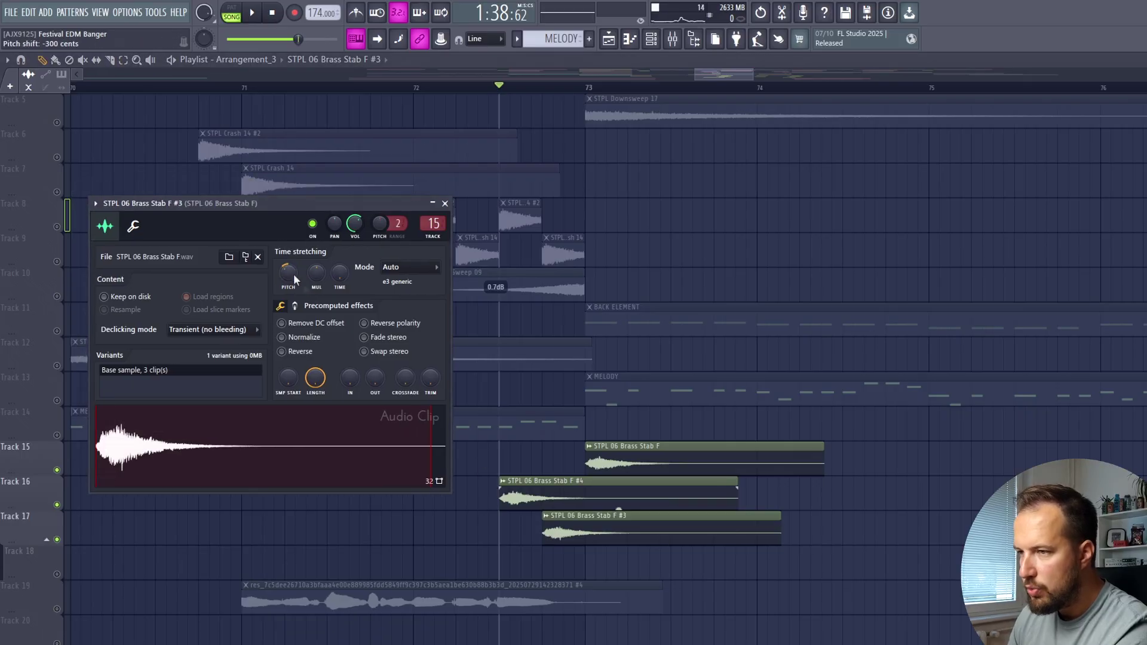
pyautogui.click(445, 204)
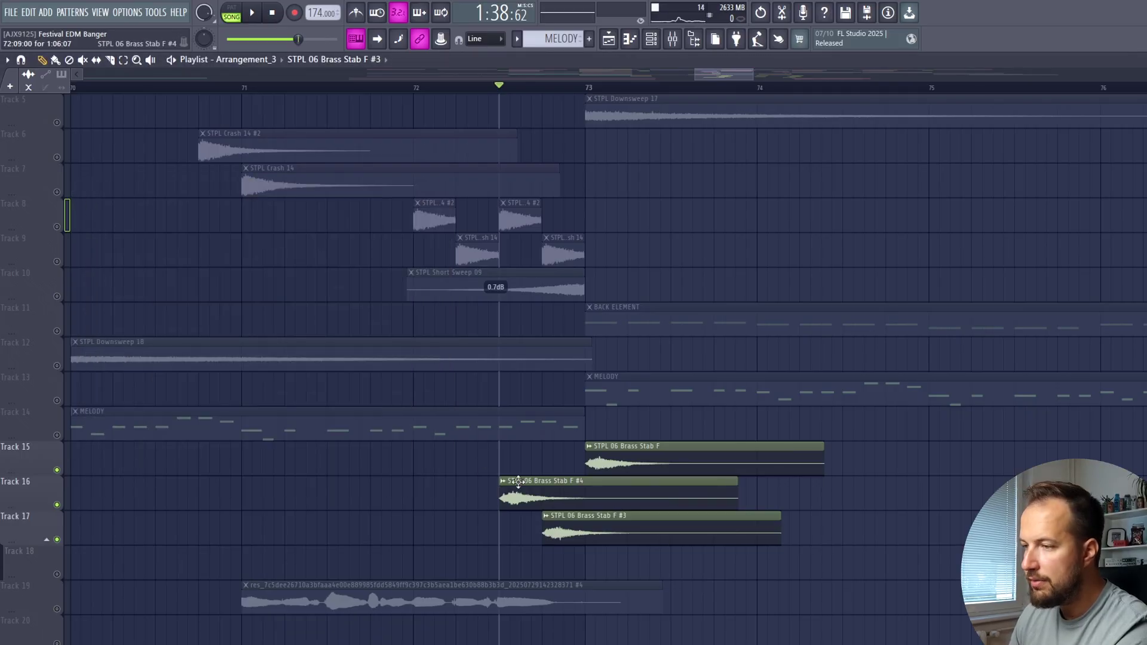
pyautogui.press('space')
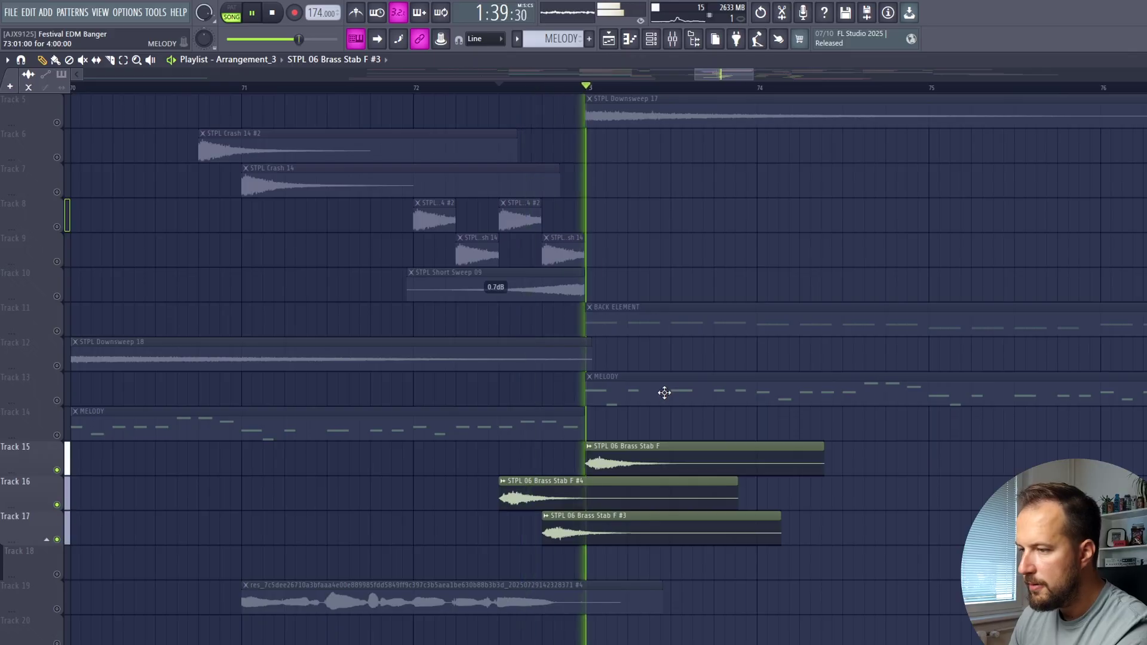
pyautogui.press('space')
# Solo the vocal clip on Track 19 and play it from bar 71.
pyautogui.keyDown('ctrl'); pyautogui.click(56, 608); pyautogui.keyUp('ctrl')
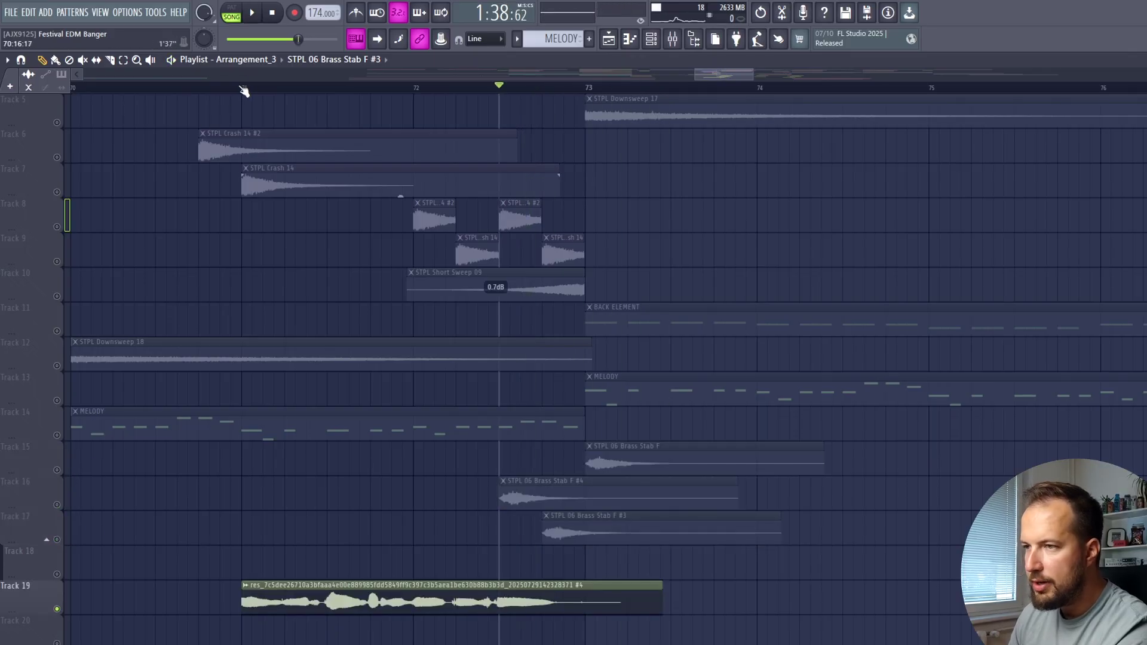
pyautogui.scroll(-2, 244, 90)
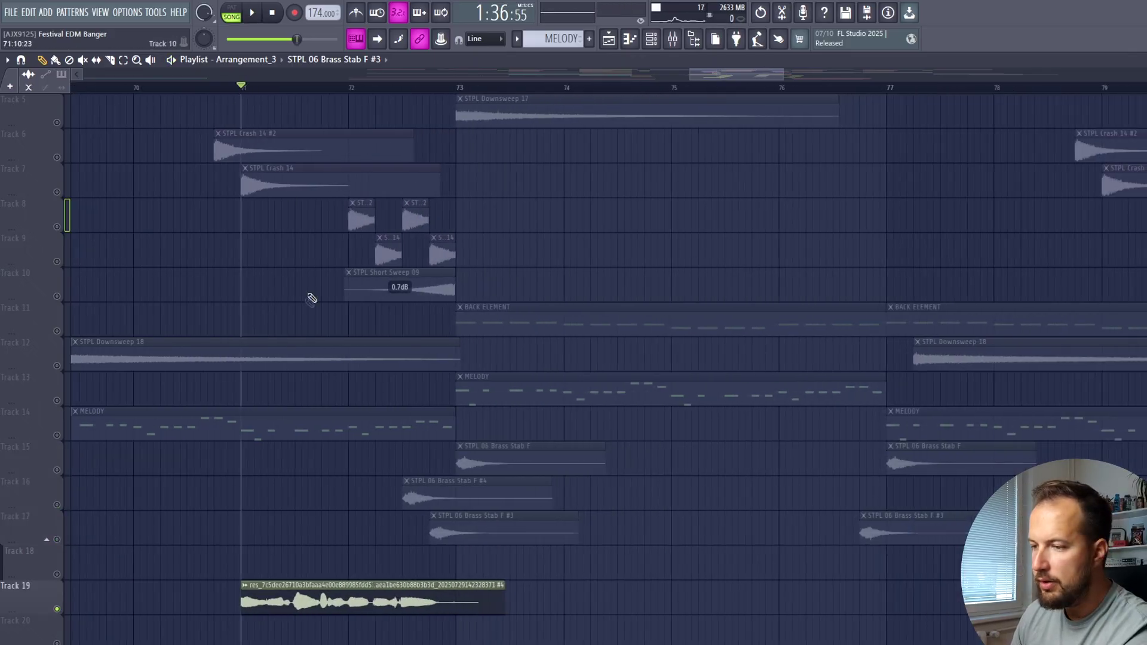
pyautogui.scroll(-2, 304, 323)
pyautogui.press('space')
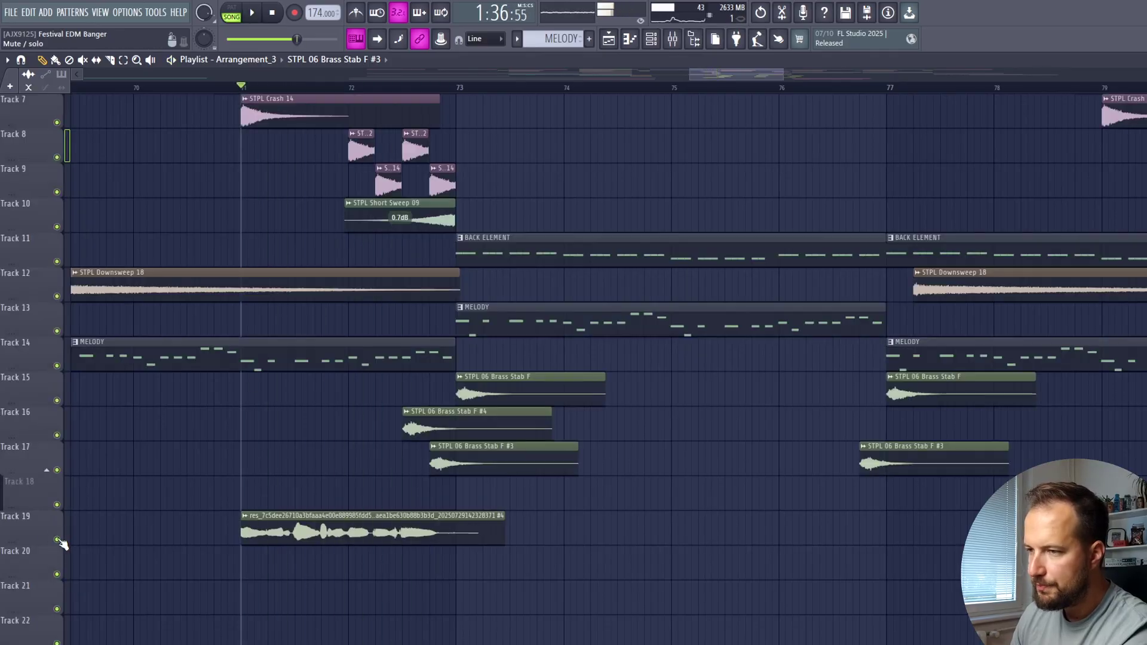
# Play the soloed STPL Low Impact 01 clip on Track 2 from bar 57.
pyautogui.scroll(3, 310, 363)
pyautogui.scroll(-2, 303, 141)
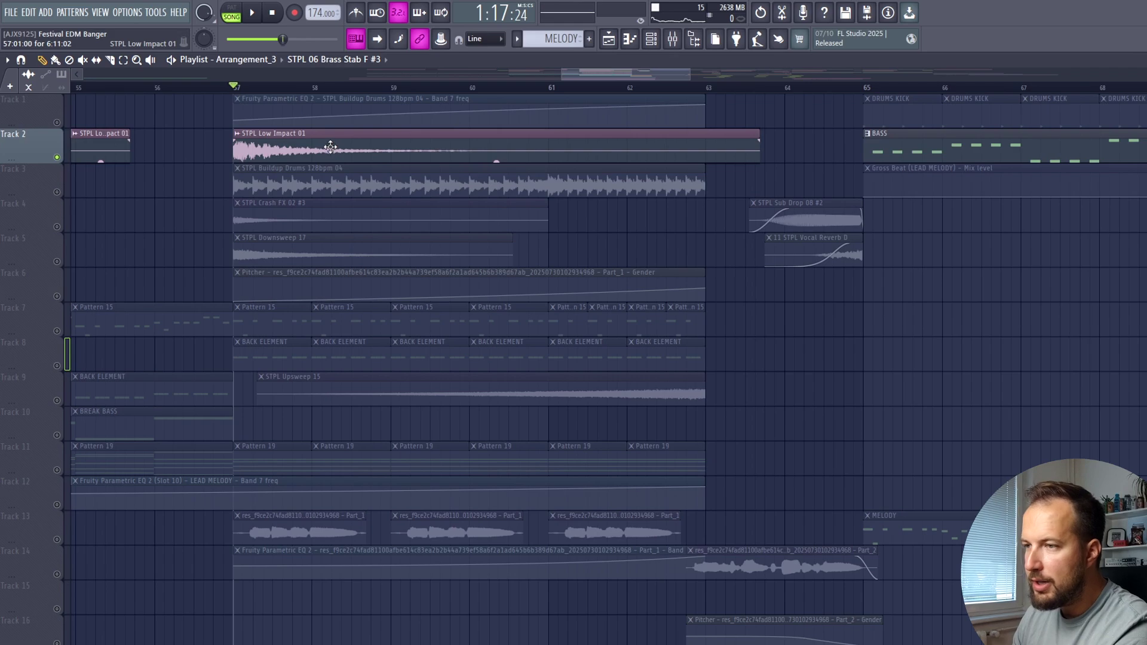
pyautogui.press('space')
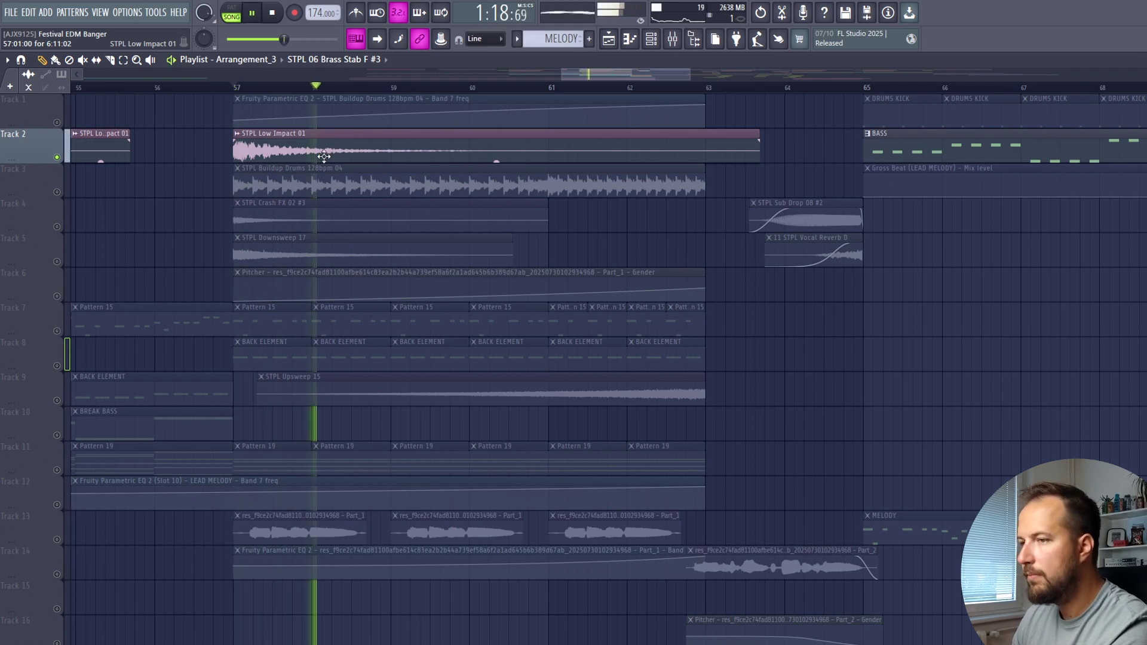
pyautogui.press('space')
# Solo the STPL Buildup Drums on Track 3 with their EQ automation on Track 1, and watch Fruity Parametric EQ 2 during playback.
pyautogui.keyDown('ctrl'); pyautogui.click(57, 192); pyautogui.keyUp('ctrl')
pyautogui.click(342, 179)
pyautogui.click(526, 114)
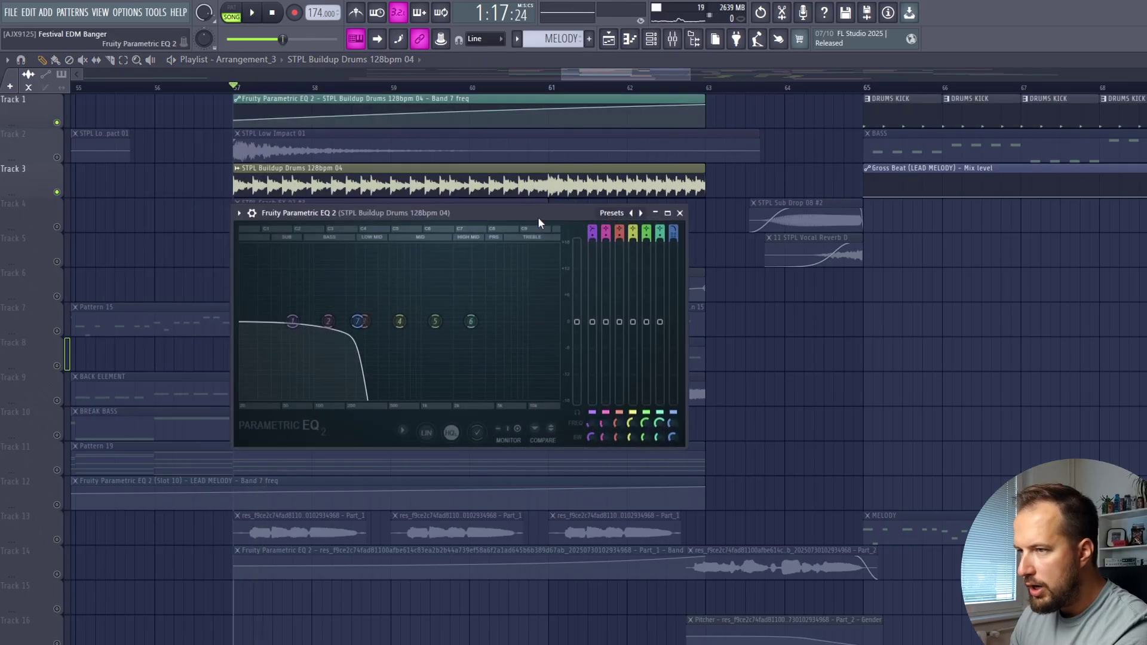
pyautogui.moveTo(538, 217); pyautogui.dragTo(538, 235)
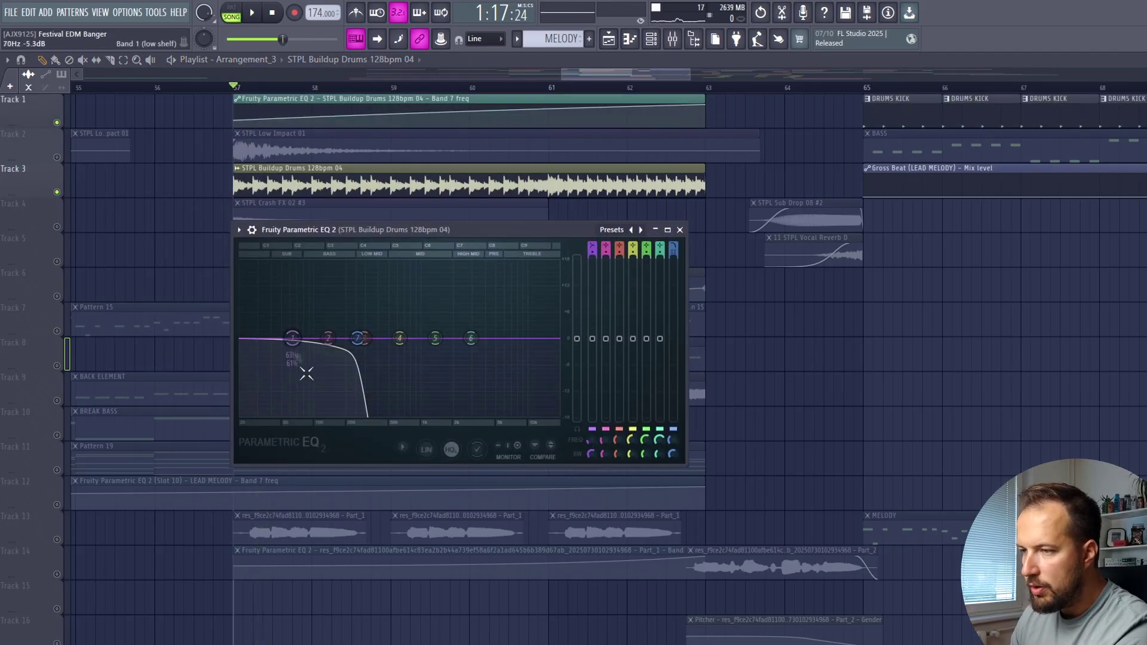
pyautogui.press('space')
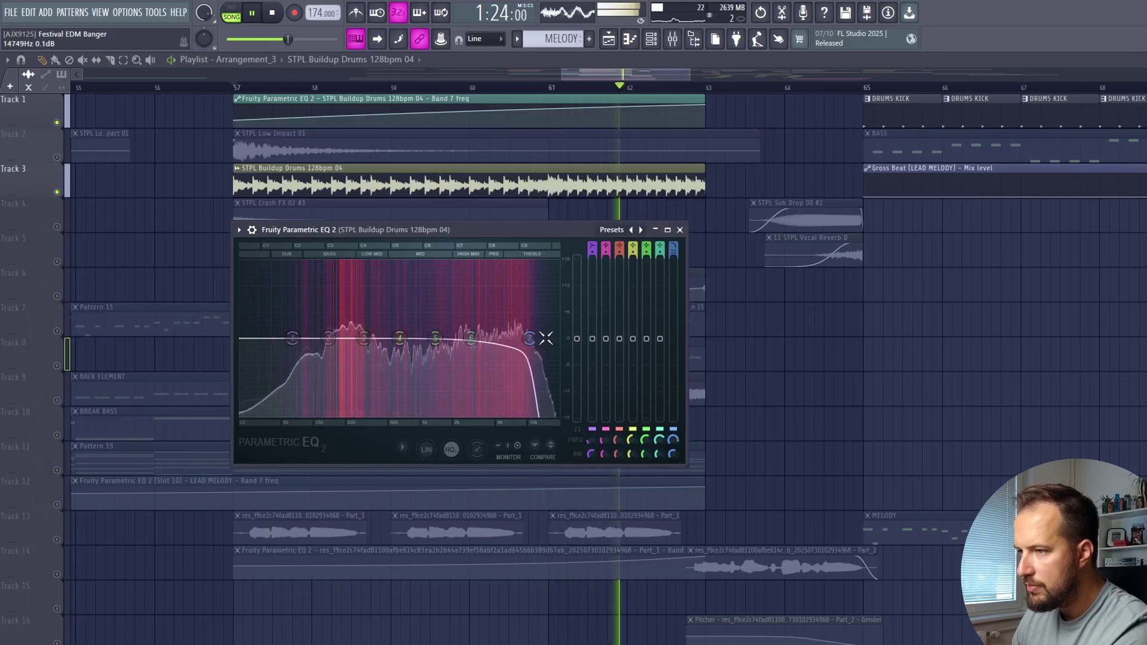
pyautogui.press('space')
pyautogui.press('Escape')
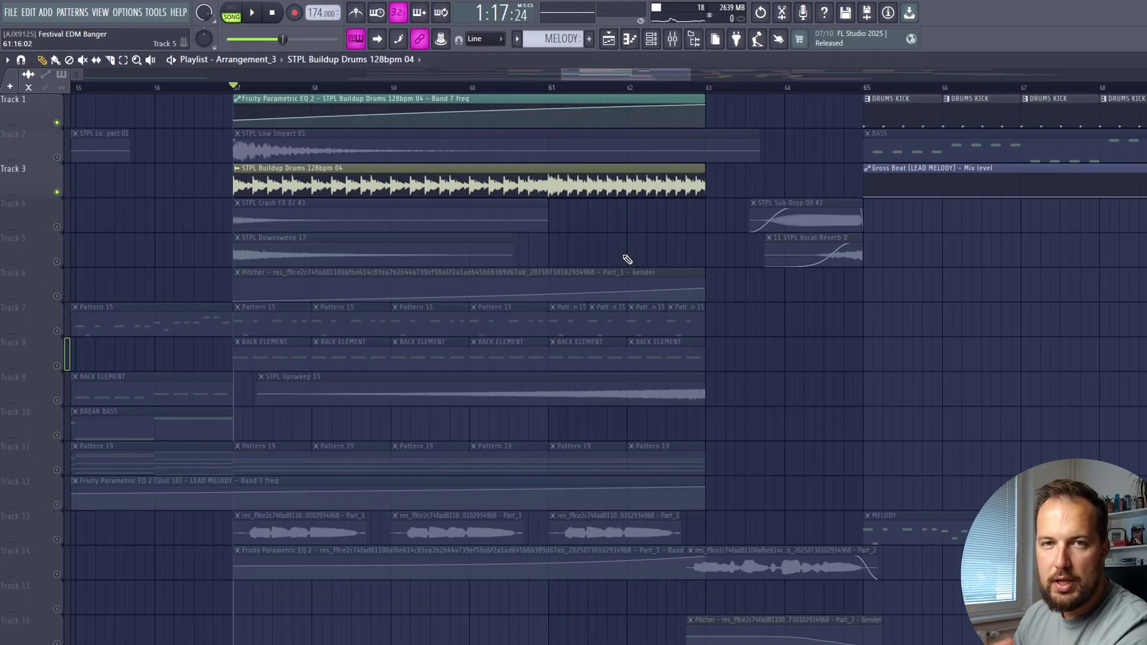
# Audition the crash and downsweep on Tracks 4 and 5, and the soloed Pattern 15 clips on Track 7, from bar 57.
pyautogui.moveTo(59, 222); pyautogui.dragTo(62, 239)
pyautogui.press('space')
pyautogui.click(269, 321)
pyautogui.press('space')
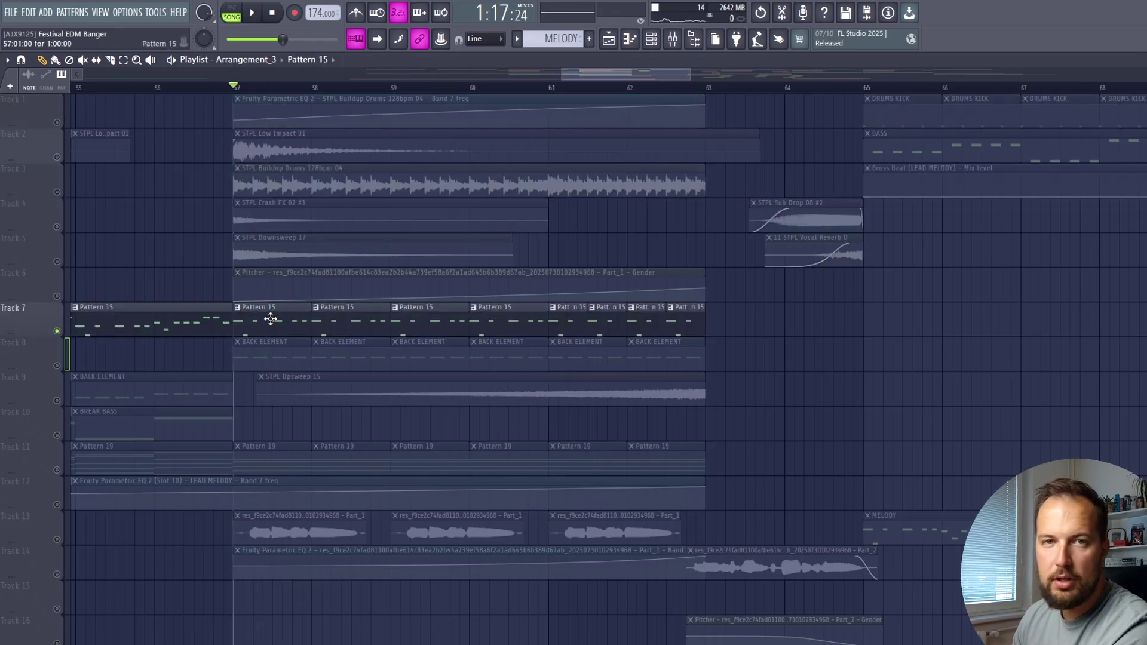
pyautogui.press('space')
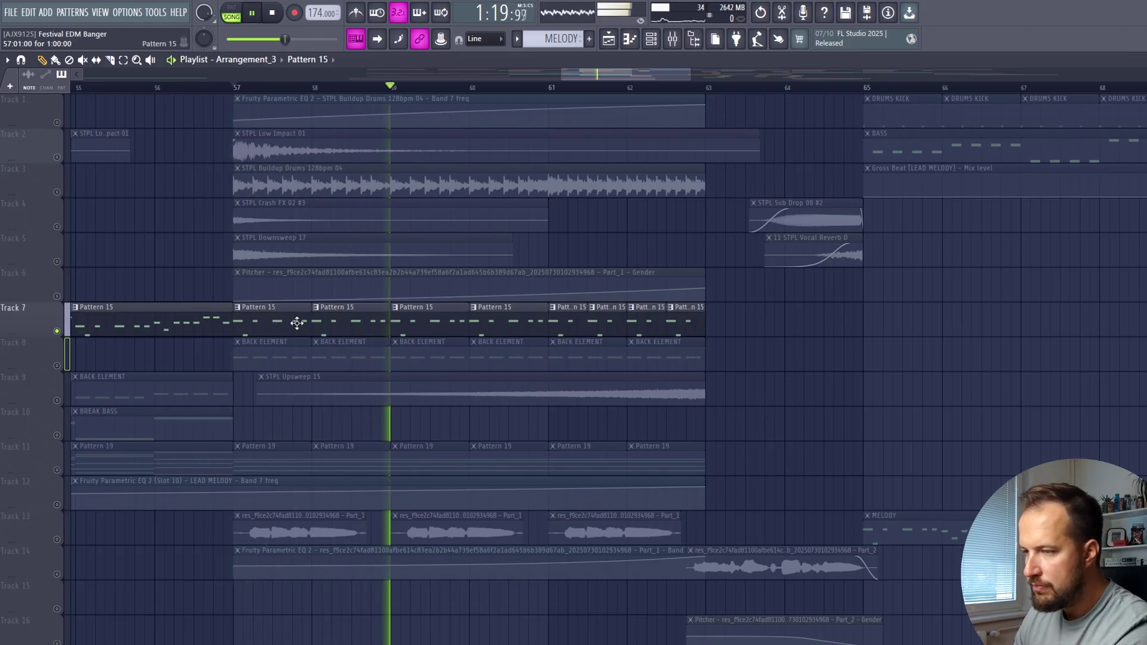
pyautogui.press('space')
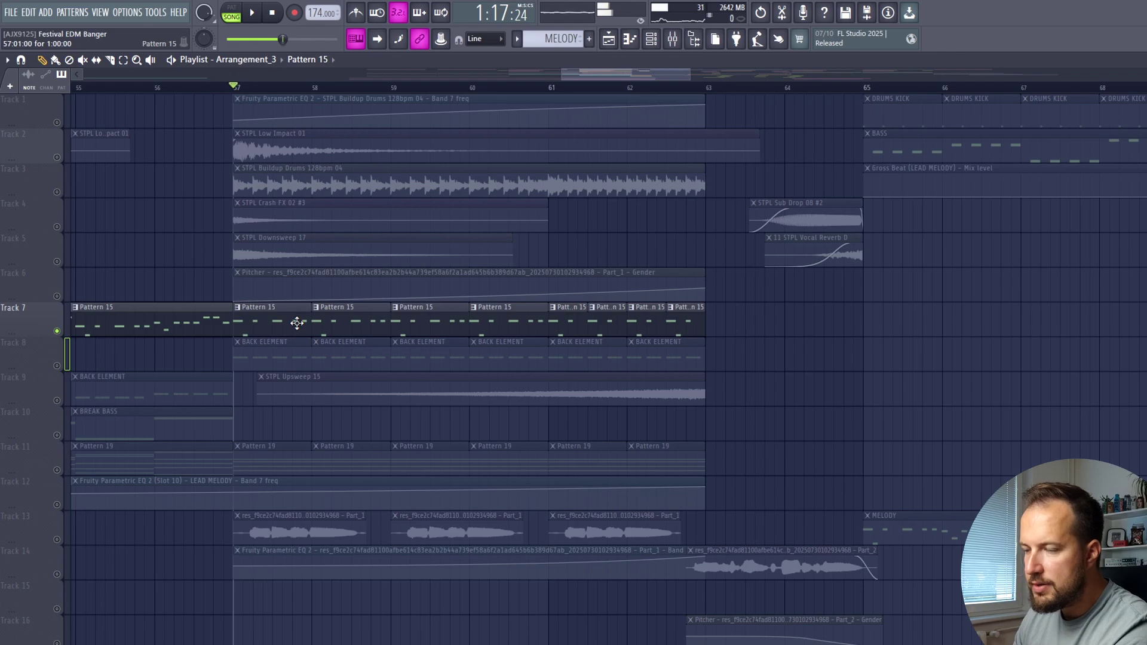
# Unmute the BACK ELEMENT clips on Track 8 and play them together with Pattern 15.
pyautogui.click(57, 366)
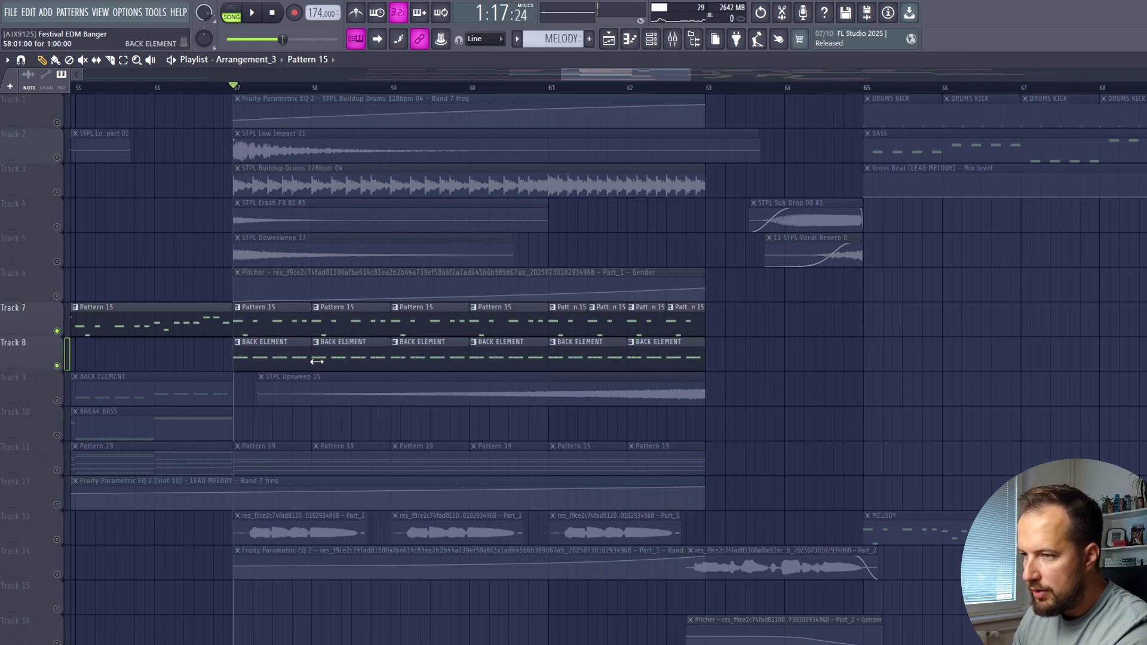
pyautogui.press('space')
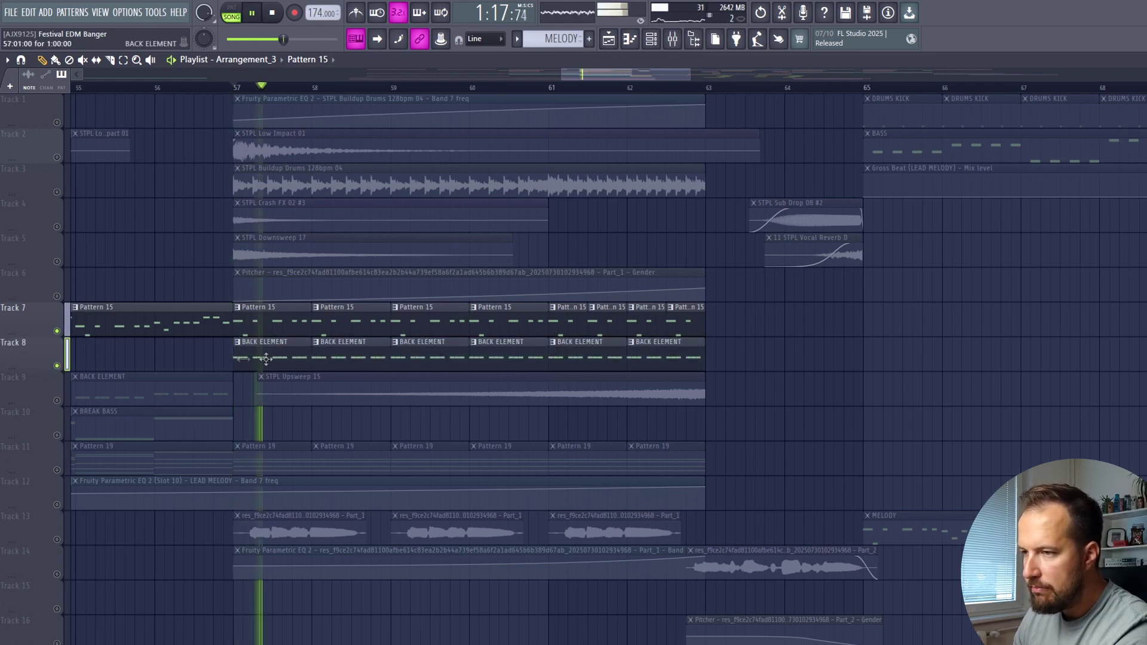
pyautogui.press('space')
# Solo the Pattern 19 chords on Track 11 and play them from bar 57.
pyautogui.rightClick(58, 471)
pyautogui.press('space')
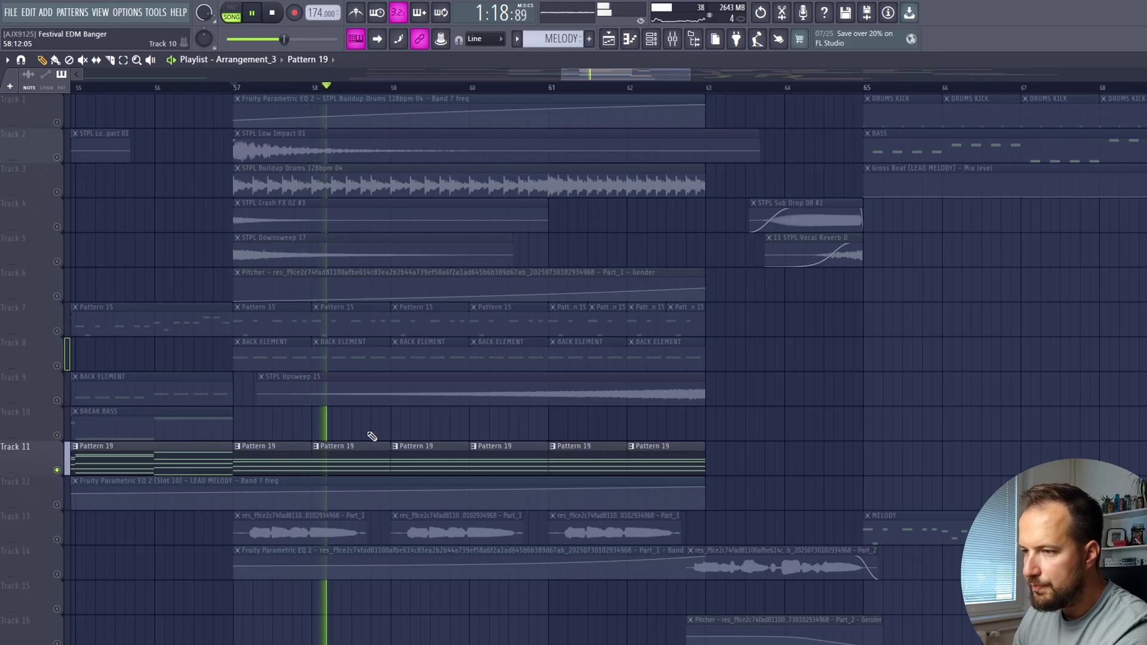
pyautogui.scroll(-2, 370, 431)
pyautogui.press('space')
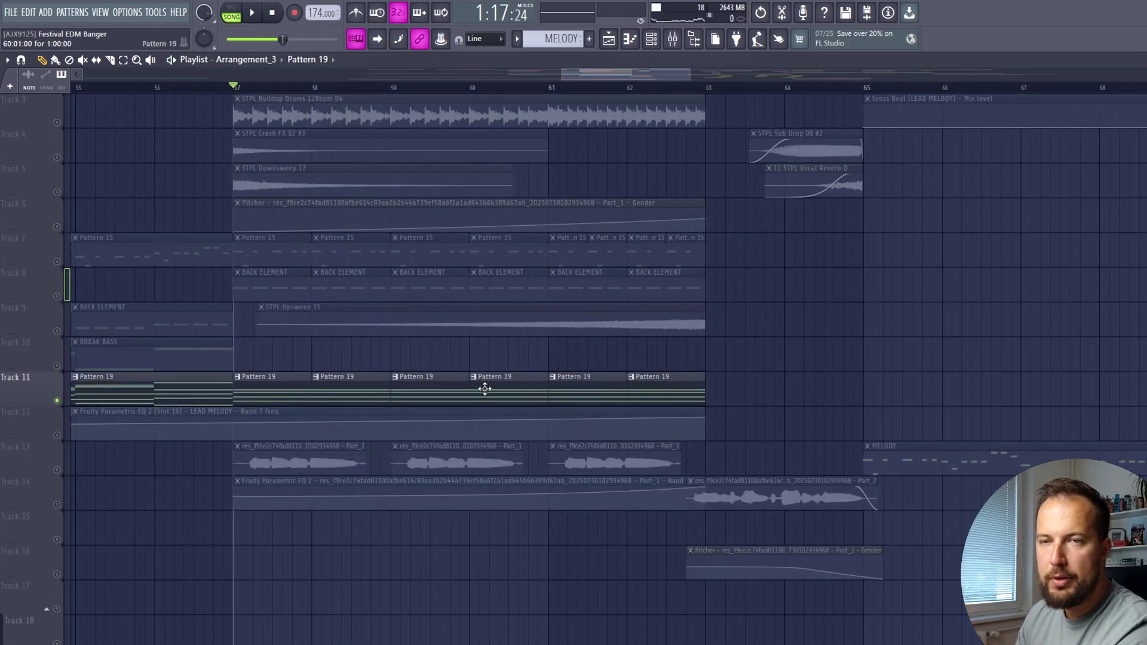
# Solo the Part_1 vocal clips on Track 13, unmute Track 14 with their EQ automation, and play from bar 57.
pyautogui.rightClick(57, 471)
pyautogui.click(57, 505)
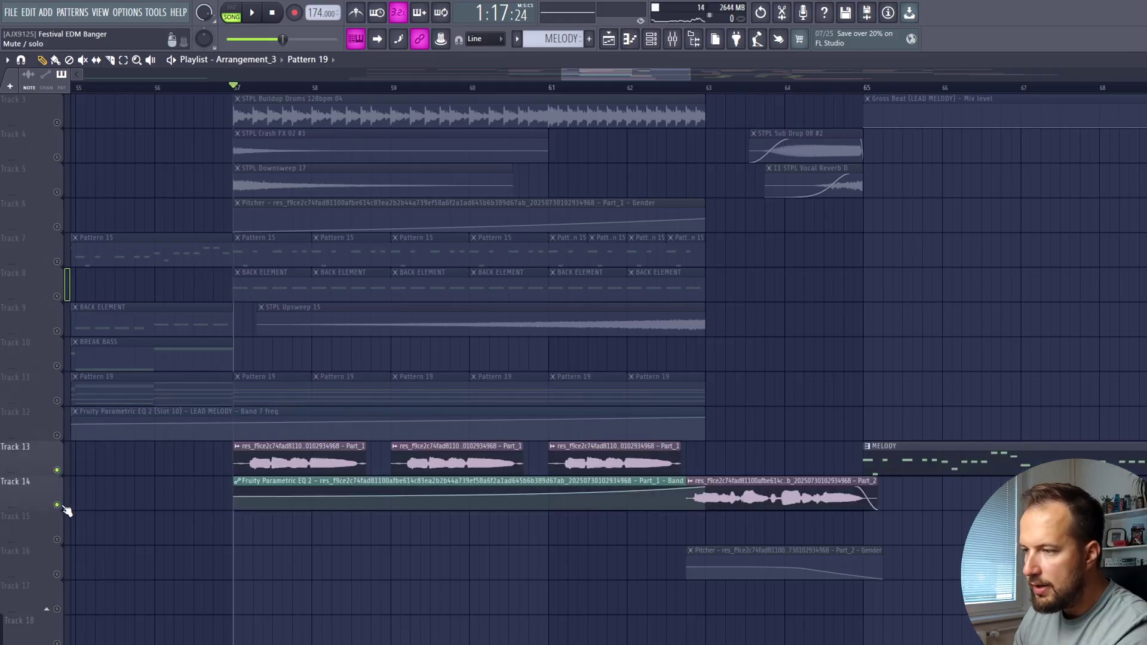
pyautogui.press('space')
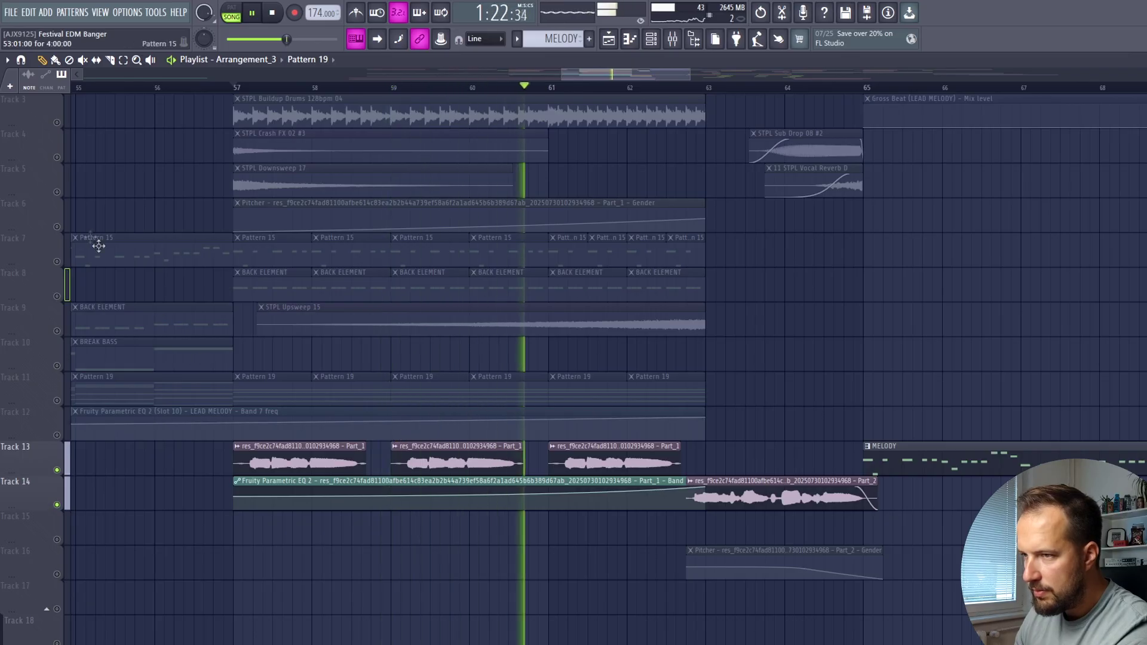
# Unmute the Pitcher Gender automation on Track 6 and play it with the Part_1 vocals.
pyautogui.click(57, 227)
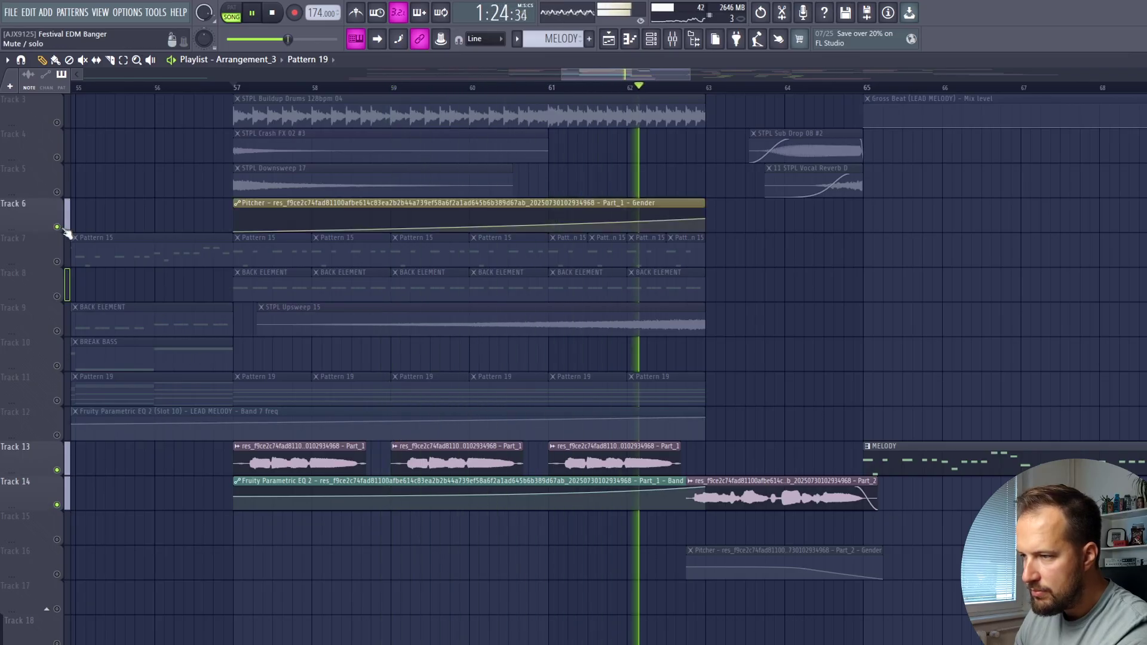
pyautogui.press('space')
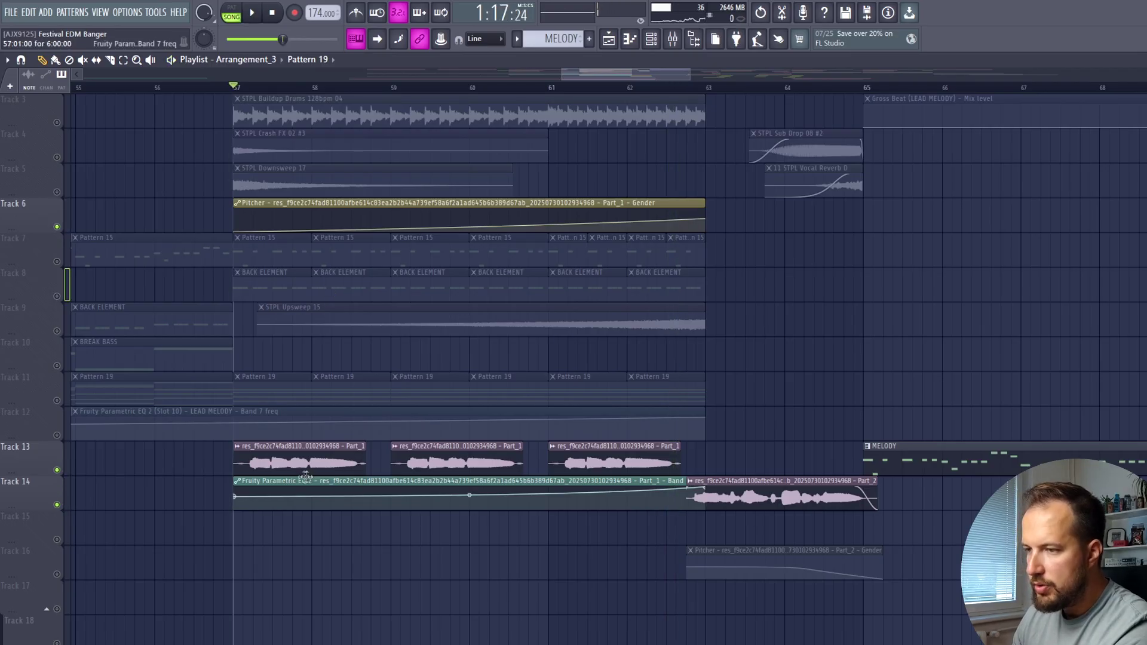
pyautogui.press('space')
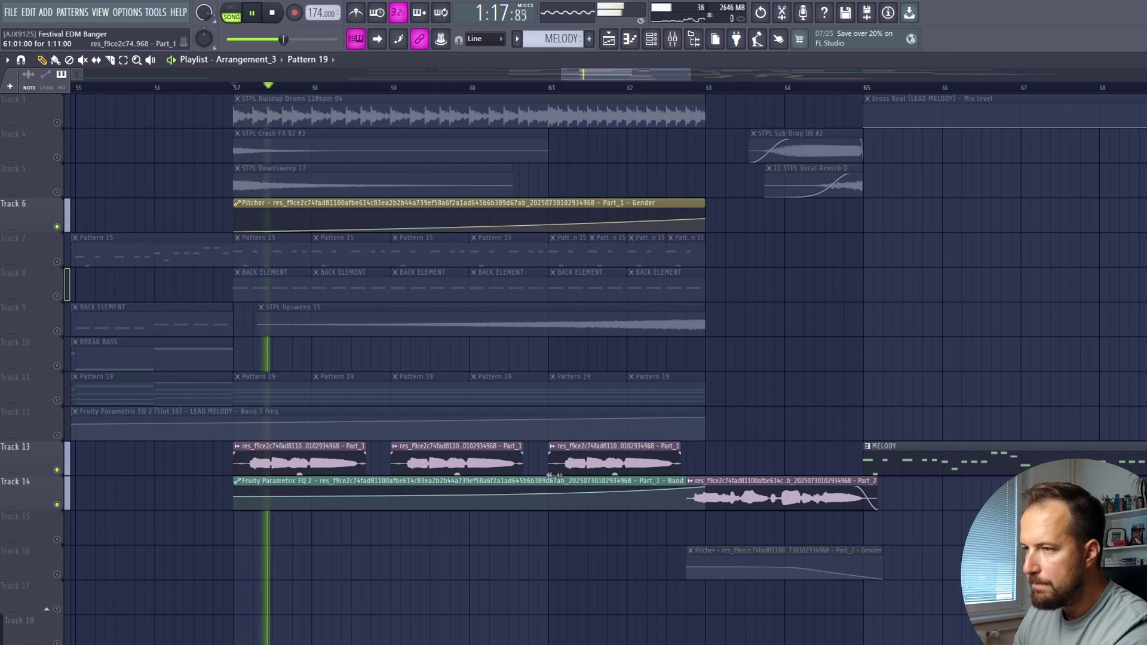
pyautogui.press('space')
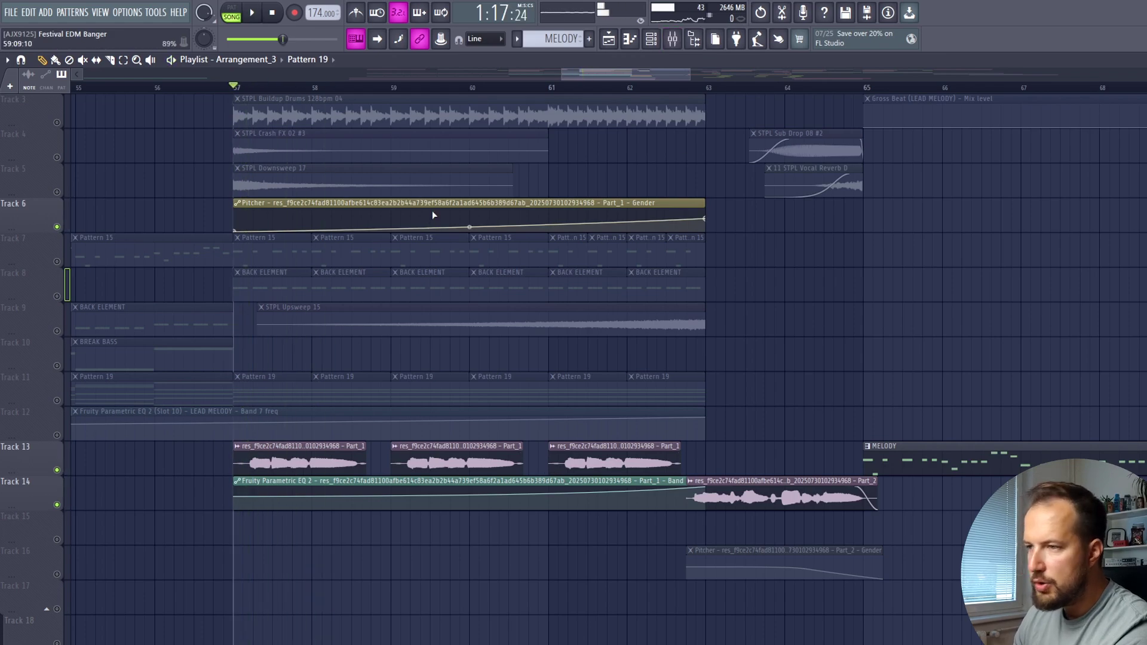
# Inspect the Pitcher on the Part_1 vocal's mixer track and the options of its Gender control.
pyautogui.click(650, 35)
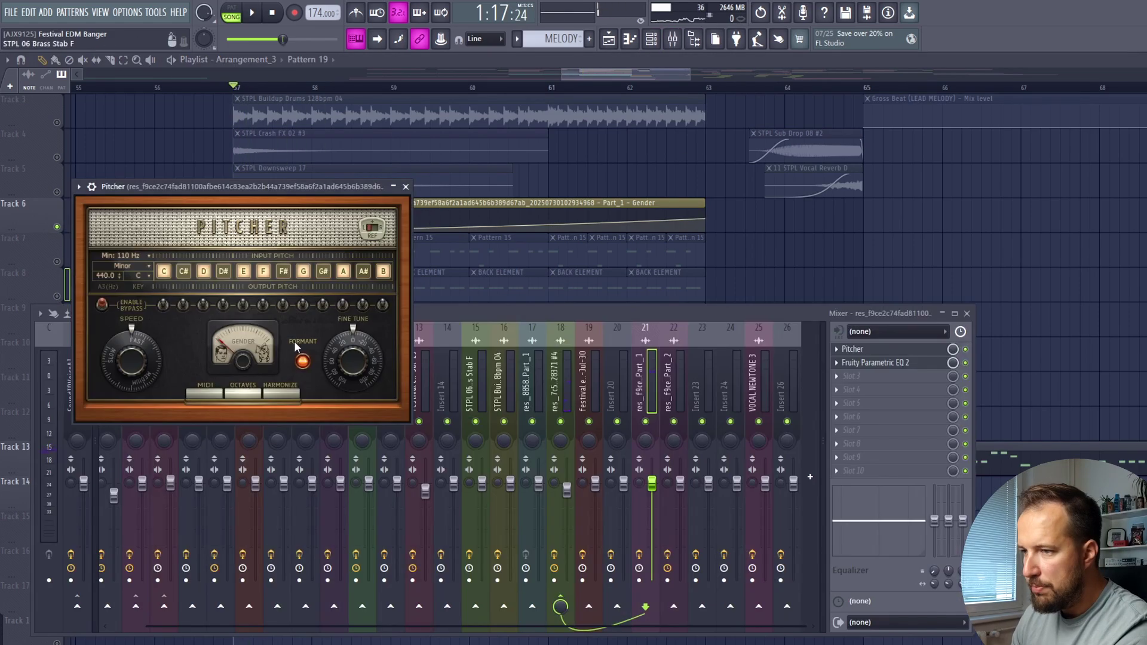
pyautogui.rightClick(235, 345)
pyautogui.click(281, 423)
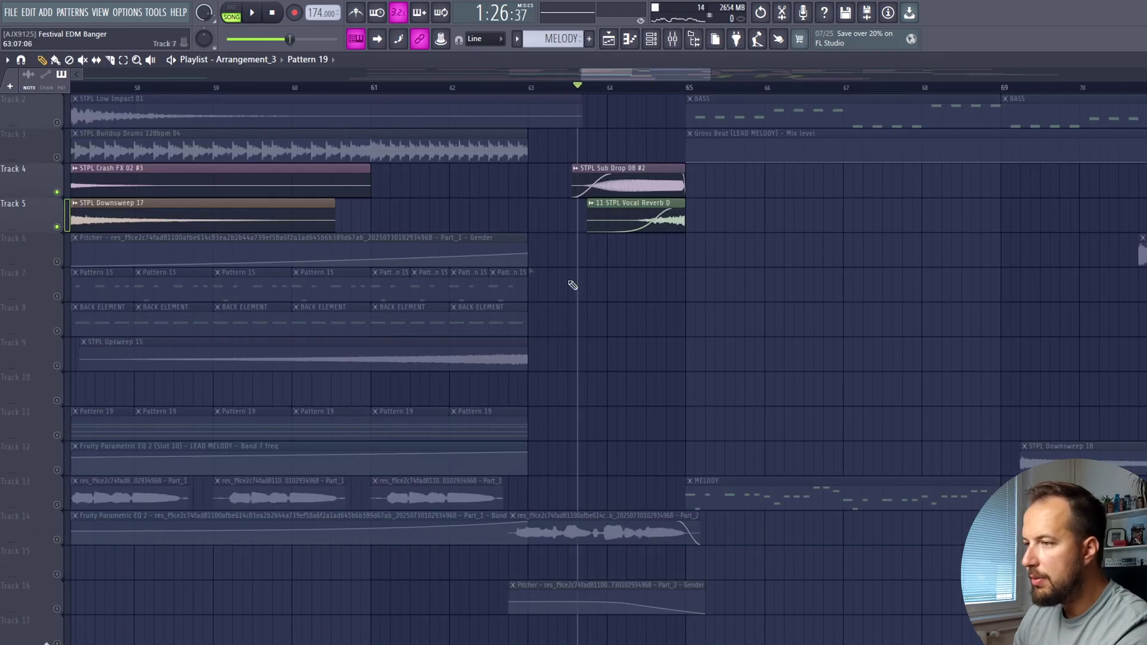
# Play the faded STPL Sub Drop 08 #2 and 11 STPL Vocal Reverb D clips on Tracks 4 and 5 leading into bar 65.
pyautogui.scroll(1, 597, 239)
pyautogui.moveTo(594, 215); pyautogui.dragTo(613, 214)
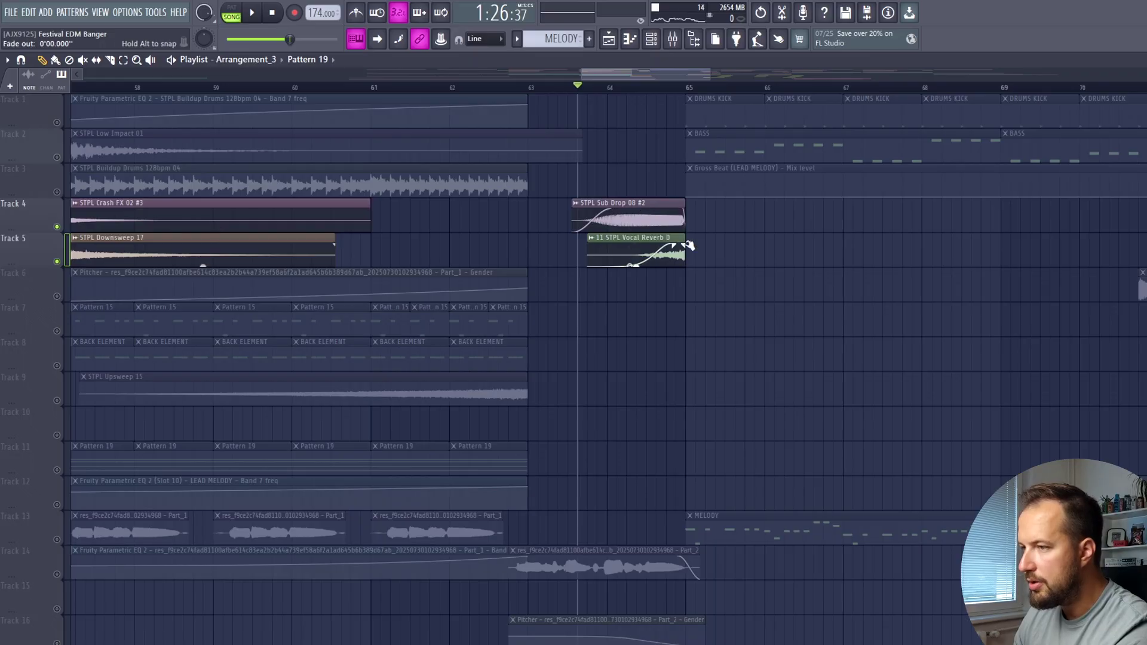
pyautogui.press('space')
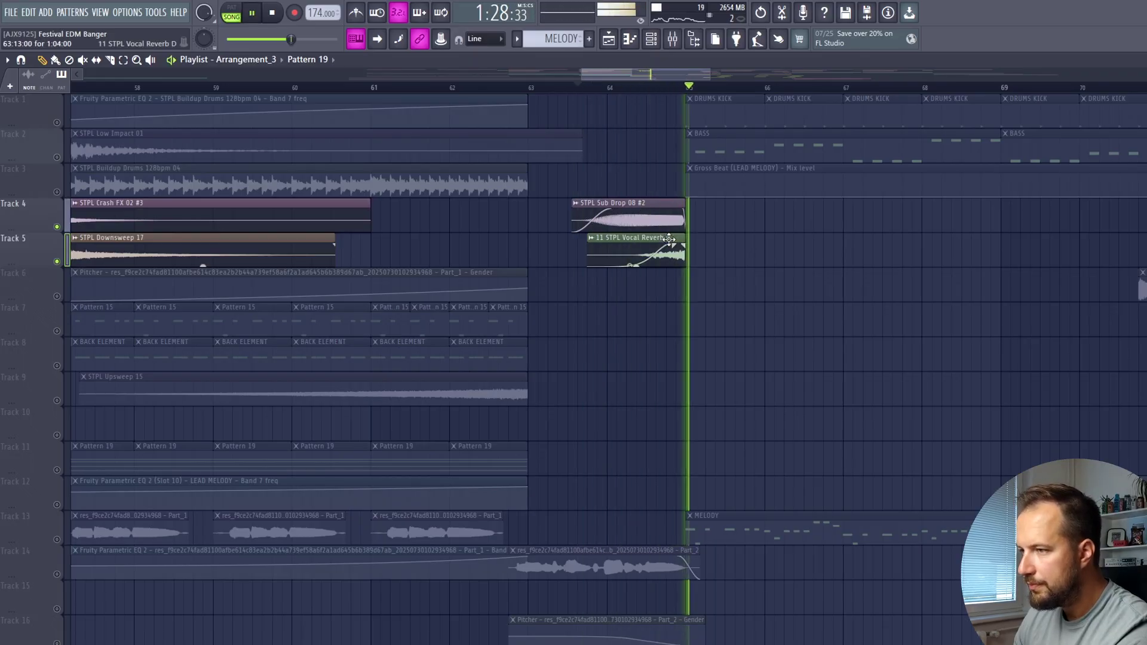
pyautogui.press('space')
# Solo the Part_2 vocal on Track 14 with its Pitcher Gender automation on Track 16, and play them before bar 65.
pyautogui.scroll(-3, 358, 418)
pyautogui.keyDown('ctrl'); pyautogui.click(57, 539); pyautogui.keyUp('ctrl')
pyautogui.keyDown('ctrl'); pyautogui.click(57, 604); pyautogui.keyUp('ctrl')
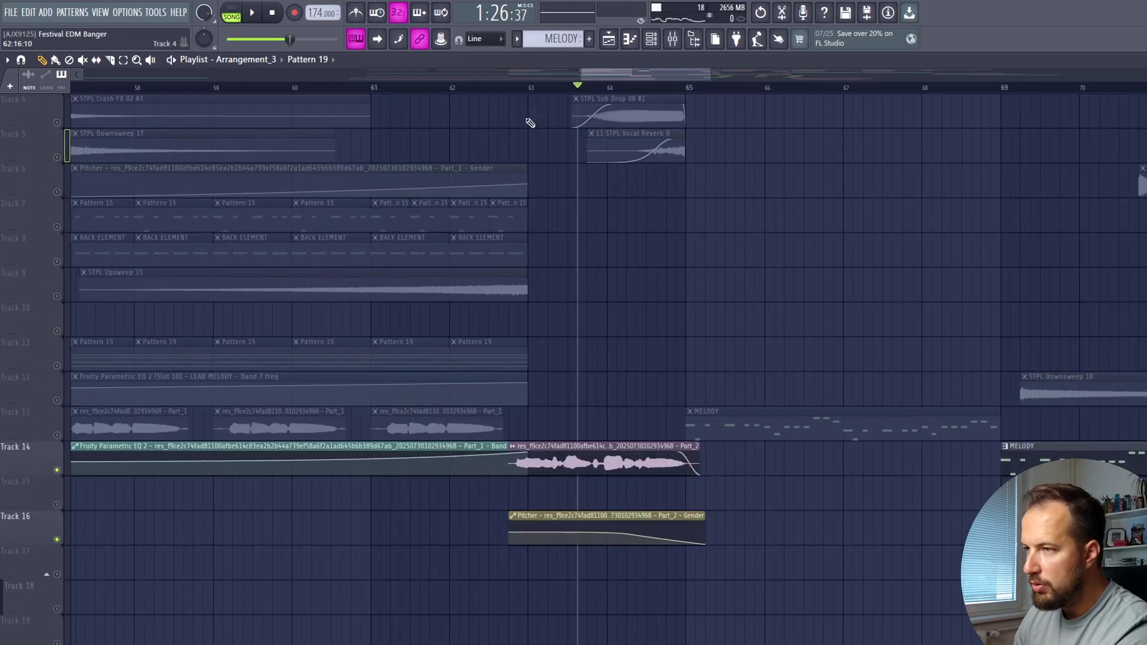
pyautogui.press('space')
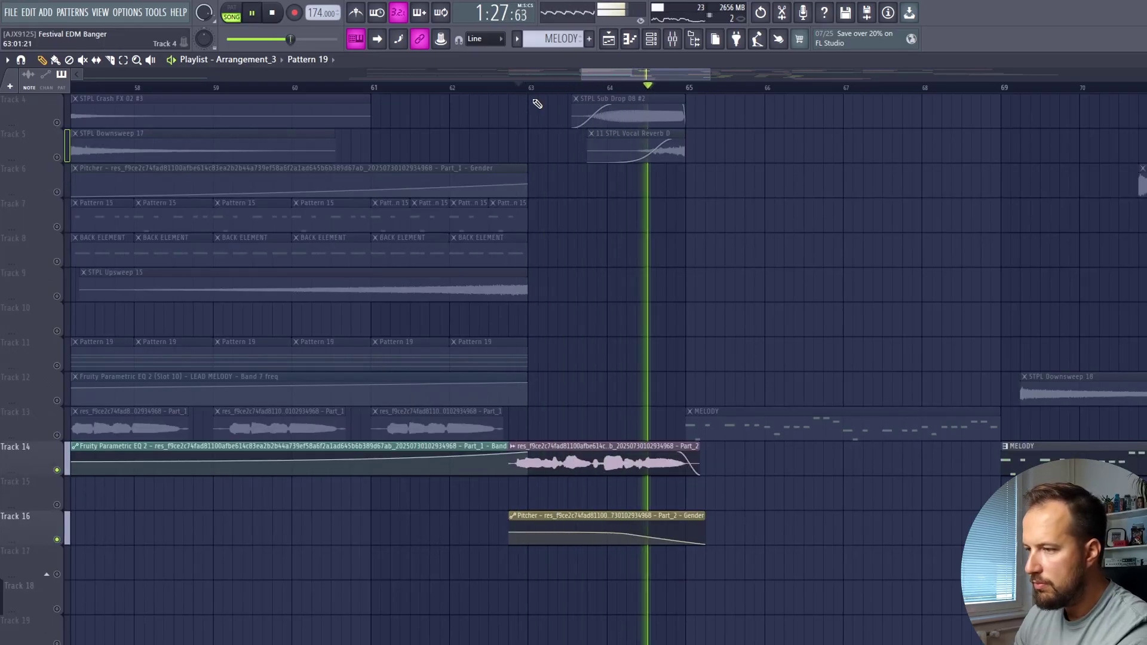
# End the Part_2 vocal solo, then play the soloed BREAK ORIGINAL vocal on Track 23 from bar 33 and again near bar 47.
pyautogui.press('space')
pyautogui.keyDown('ctrl'); pyautogui.click(57, 470); pyautogui.keyUp('ctrl')
pyautogui.scroll(-2, 472, 91)
pyautogui.scroll(3, 472, 91)
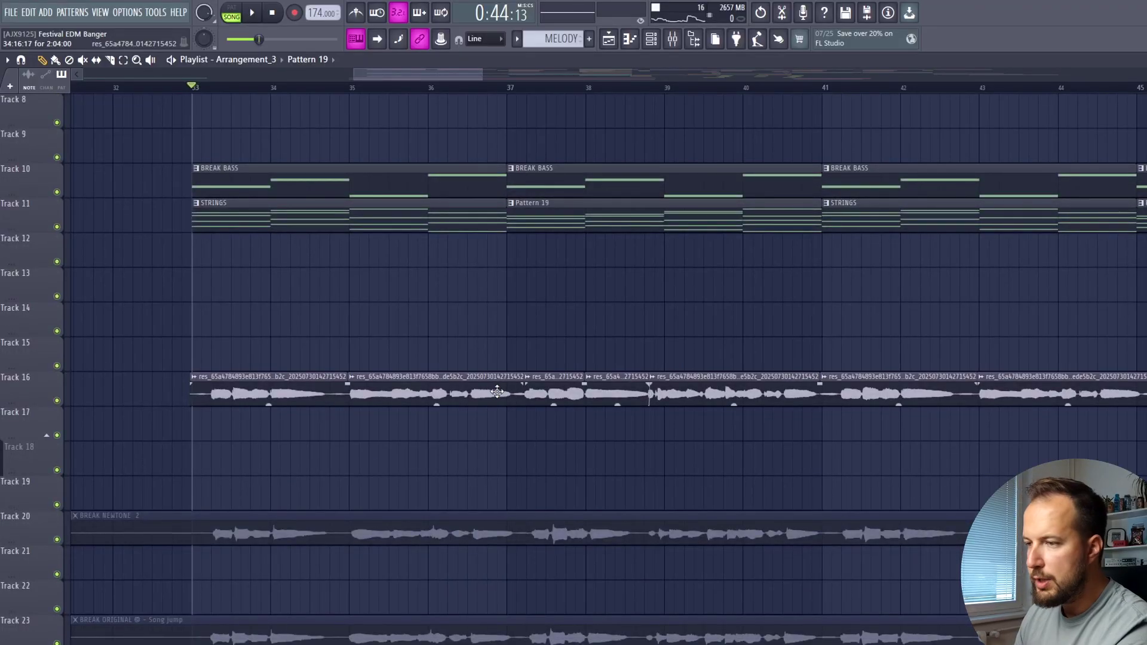
pyautogui.scroll(-3, 109, 513)
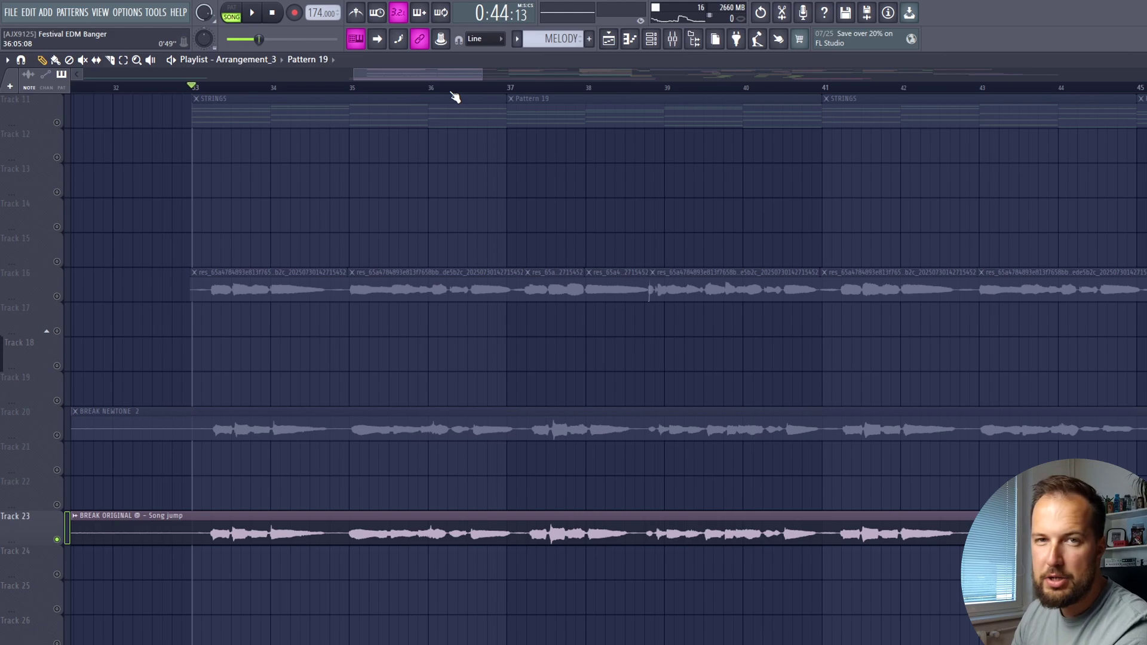
pyautogui.scroll(-3, 457, 74)
pyautogui.press('space')
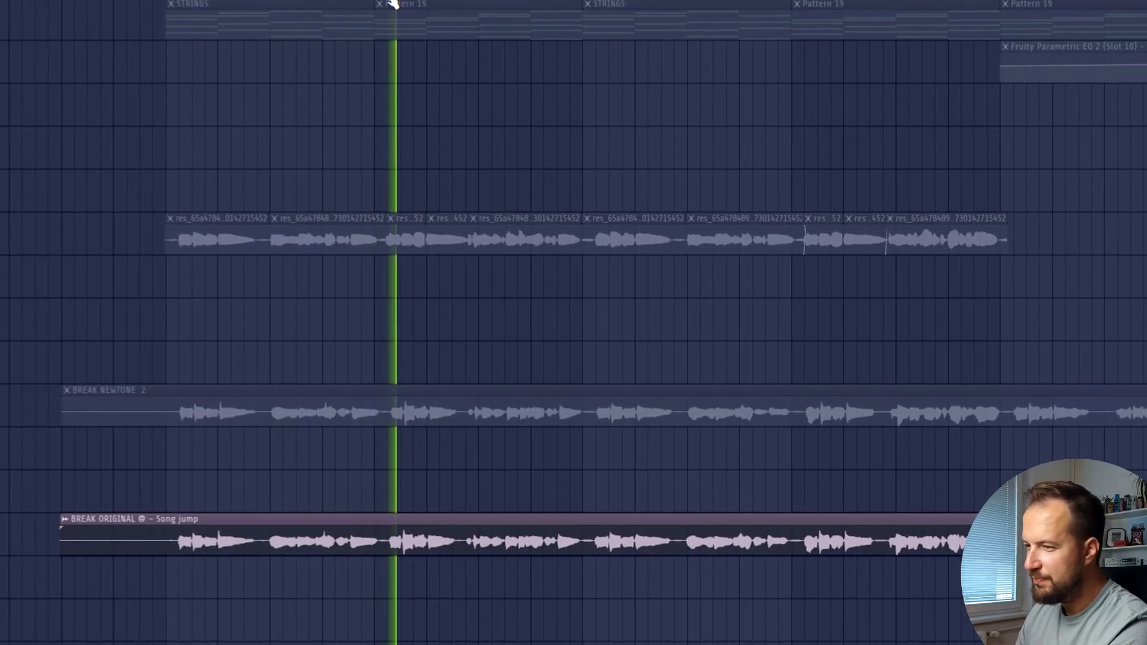
pyautogui.click(869, 90)
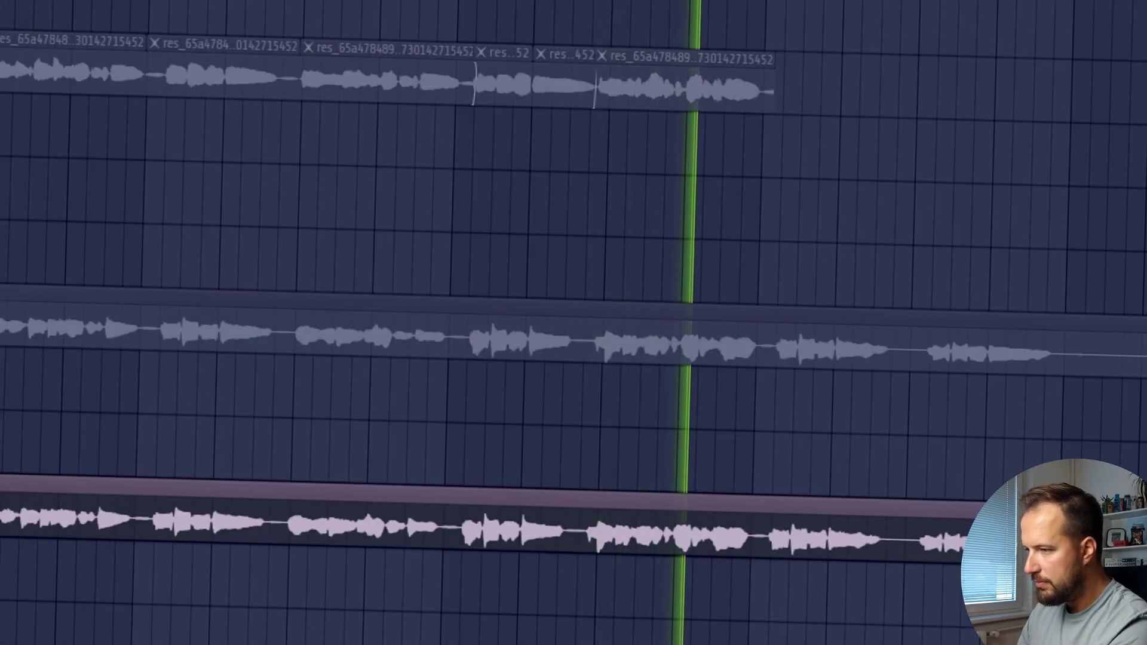
pyautogui.click(859, 88)
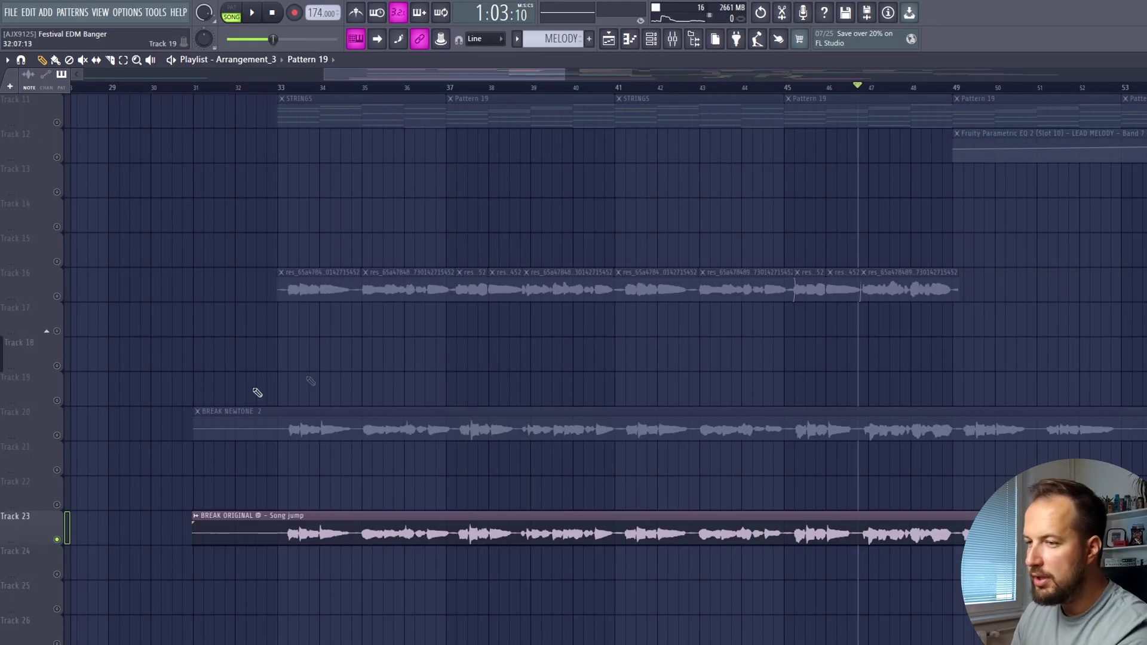
# Solo the BREAK NEWTONE 2 vocal on Track 20 and play it from bar 33 and again near bar 47.
pyautogui.rightClick(63, 437)
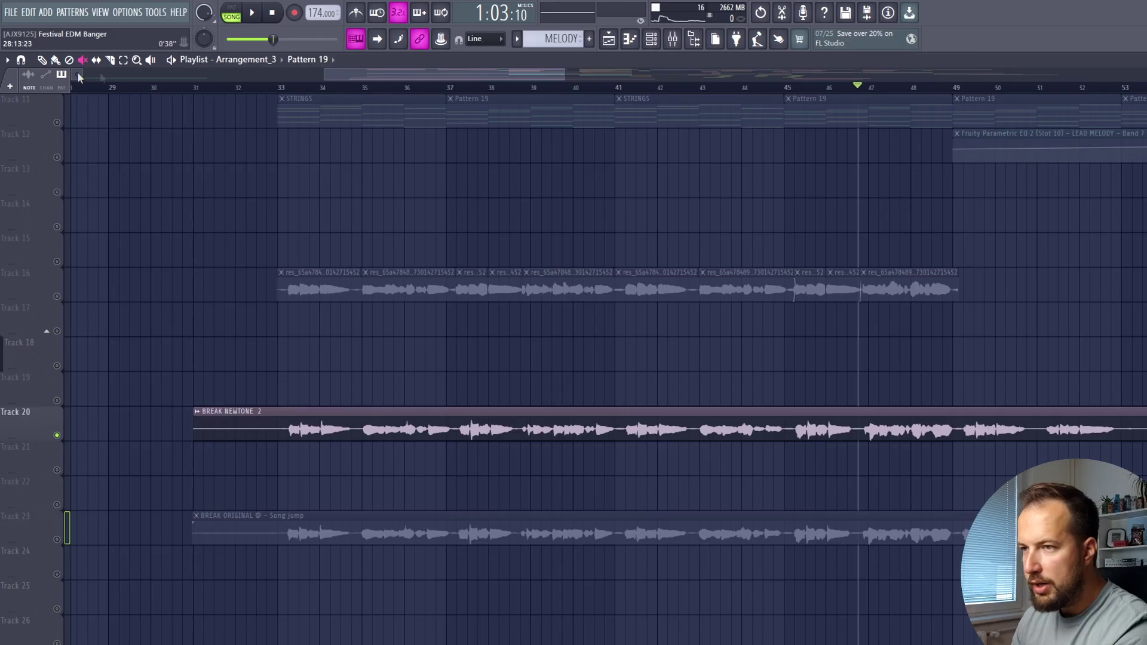
pyautogui.click(284, 89)
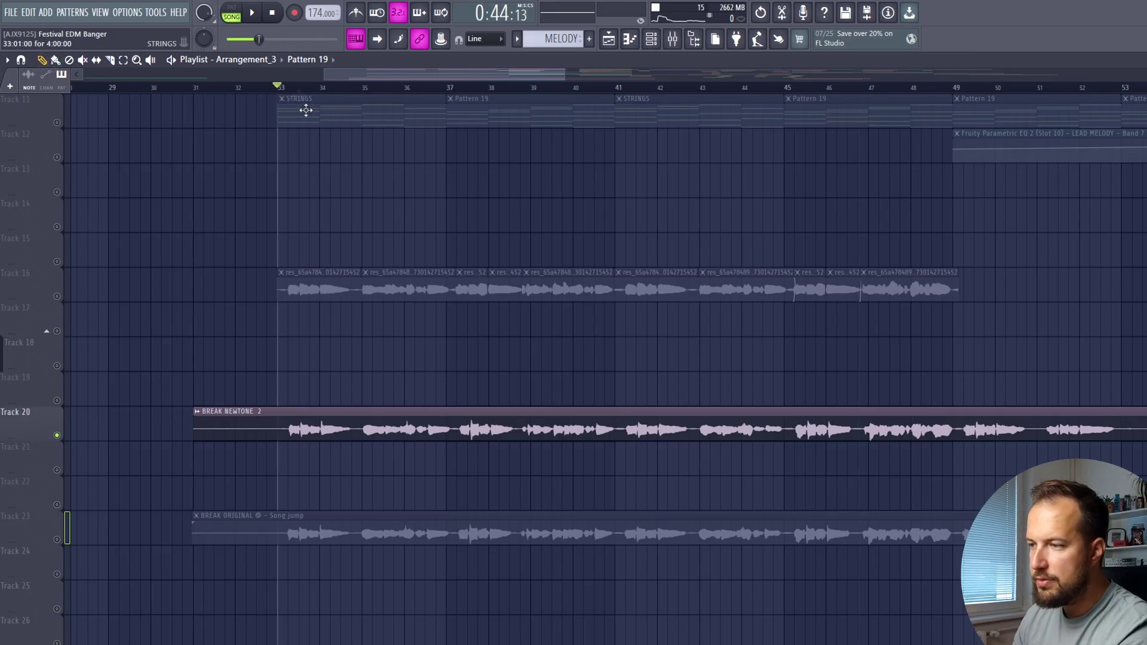
pyautogui.press('space')
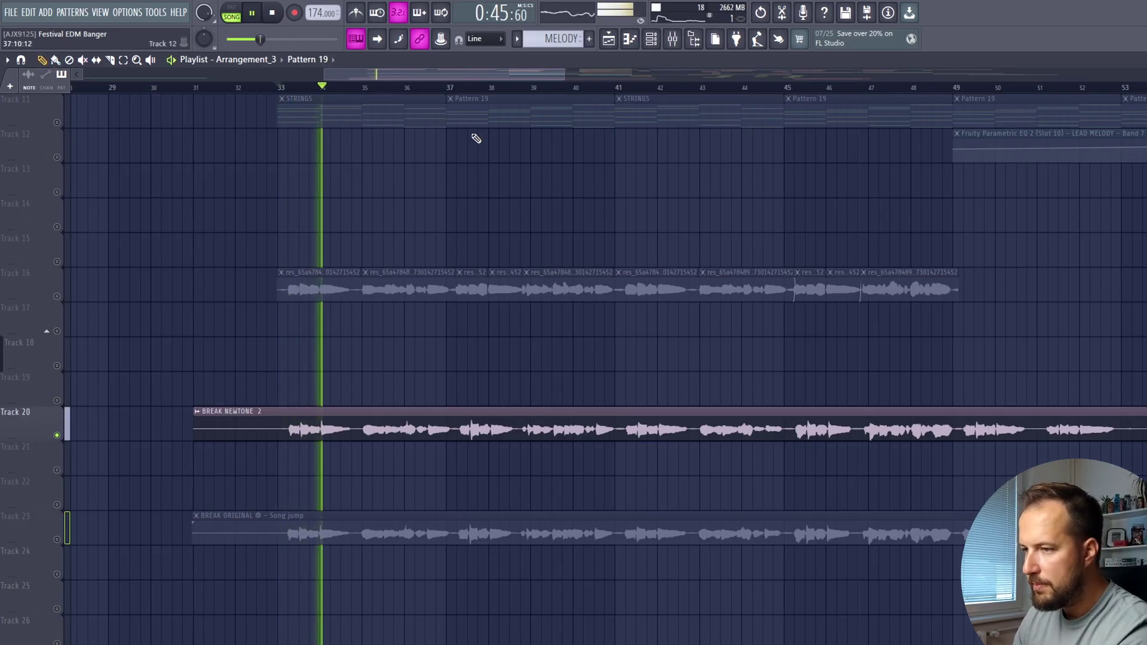
pyautogui.click(857, 91)
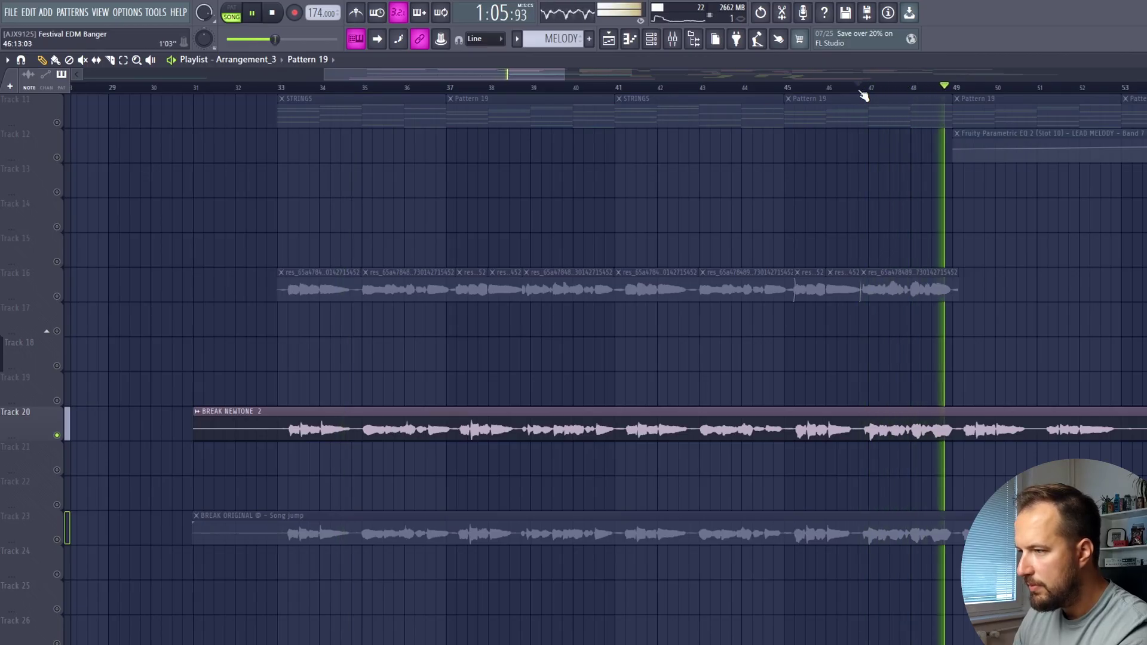
pyautogui.press('space')
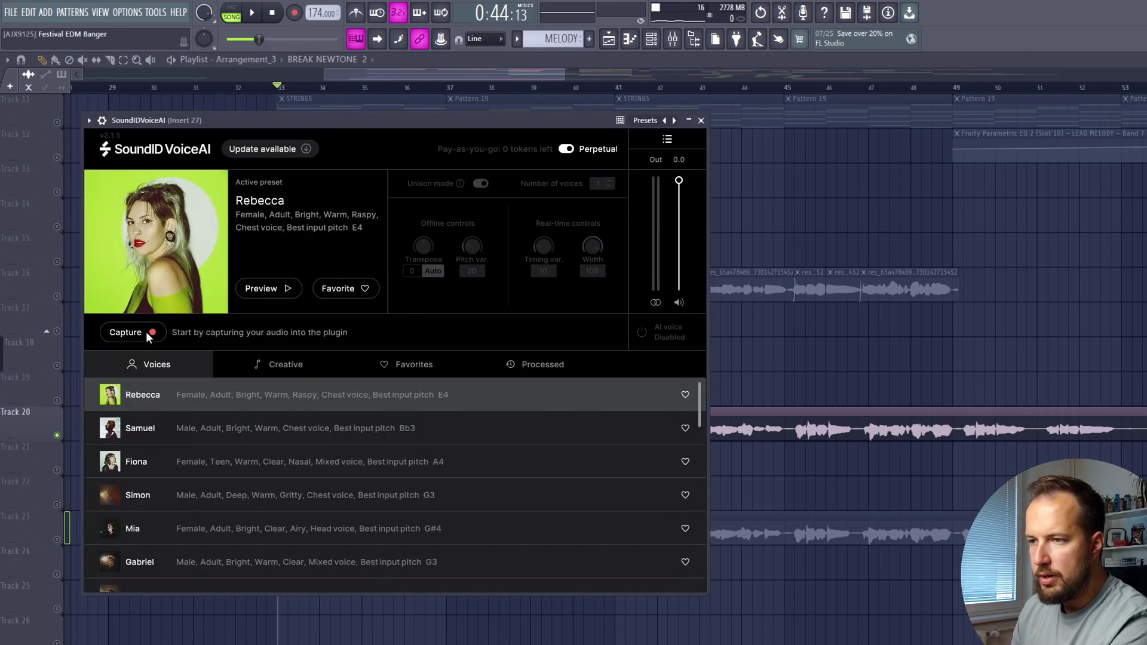
# Capture the BREAK NEWTONE 2 vocal in SoundID VoiceAI, try the Samuel and Fiona voices, and select Mia.
pyautogui.click(145, 332)
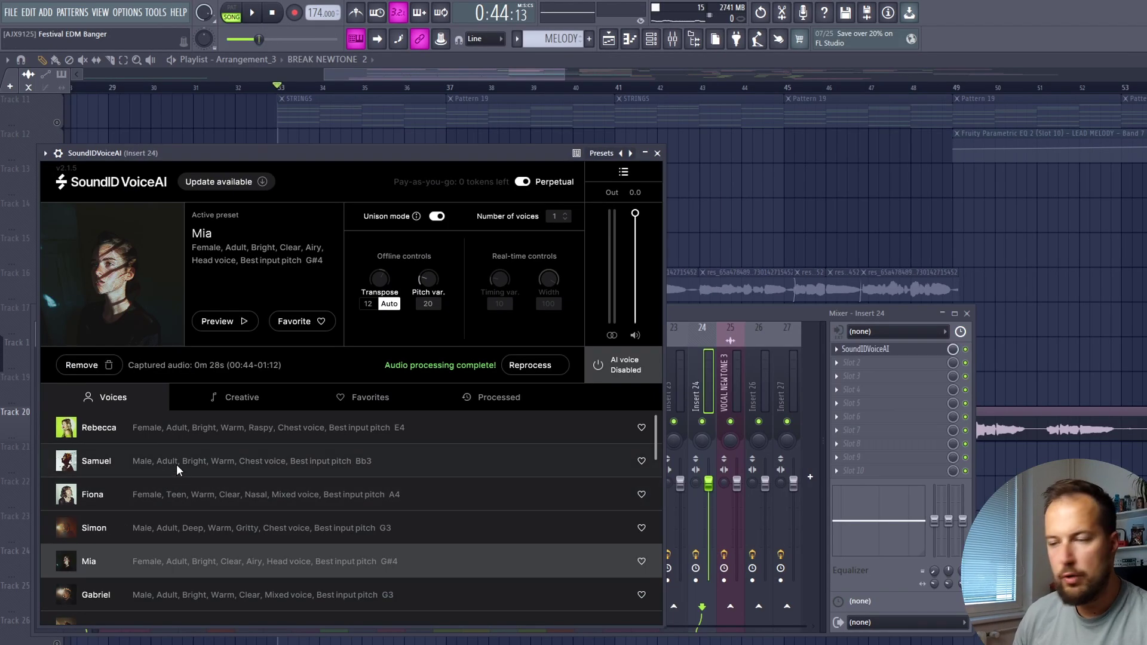
pyautogui.click(138, 463)
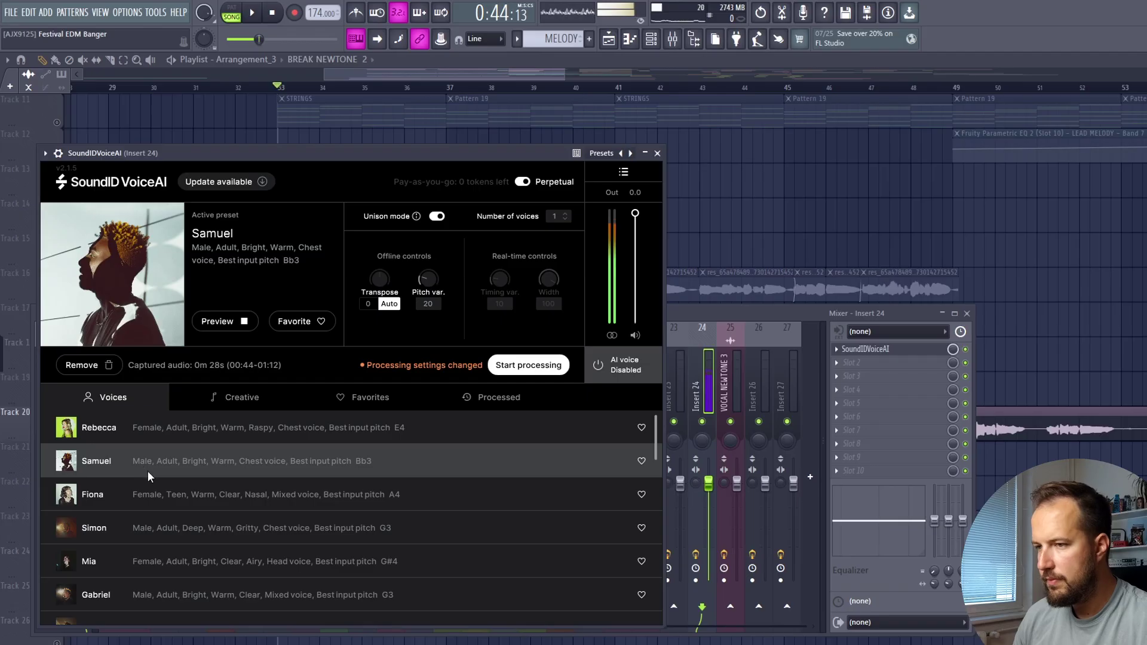
pyautogui.click(145, 494)
pyautogui.click(131, 557)
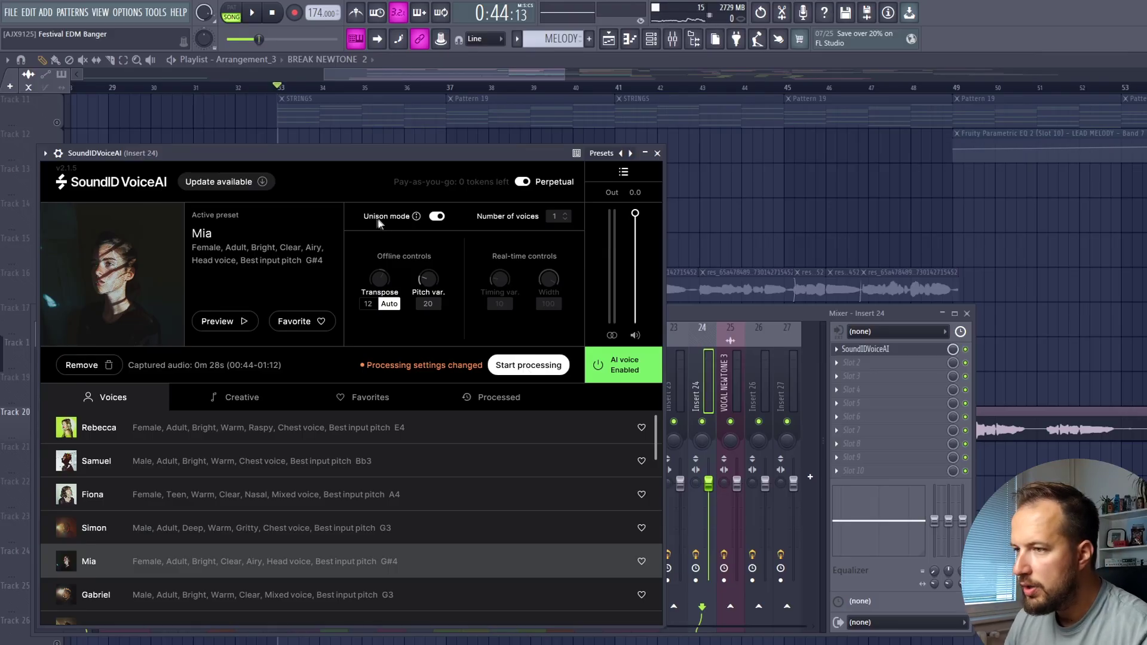
# Set the unison number of voices to 4 for Mia, process the captured vocal and close SoundID VoiceAI.
pyautogui.click(565, 214)
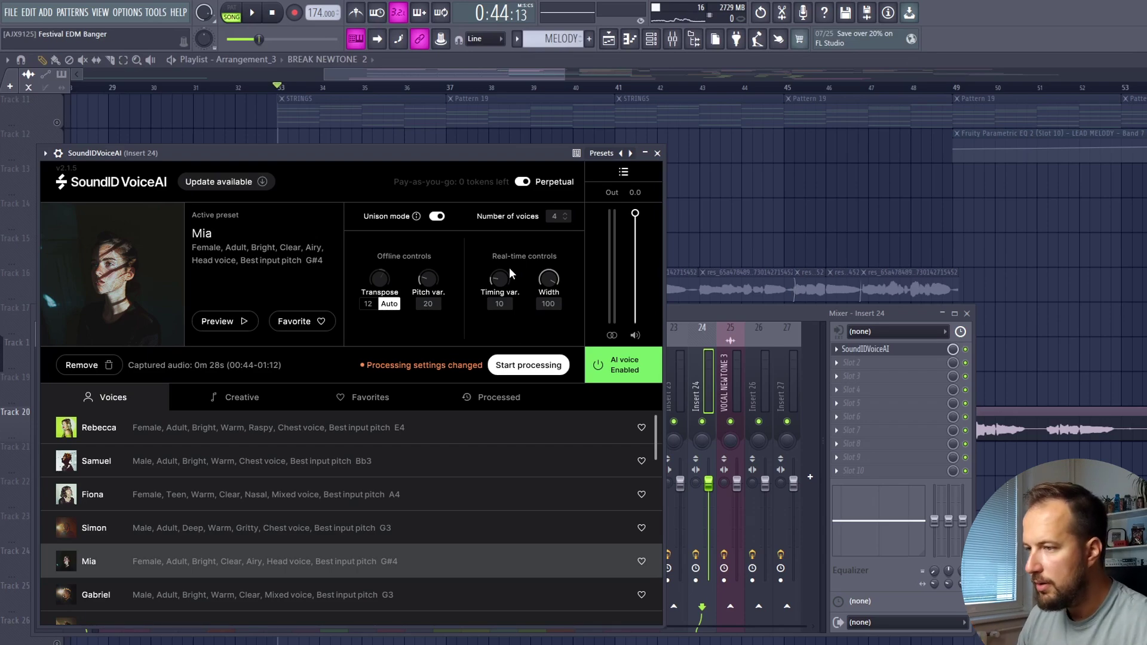
pyautogui.click(525, 366)
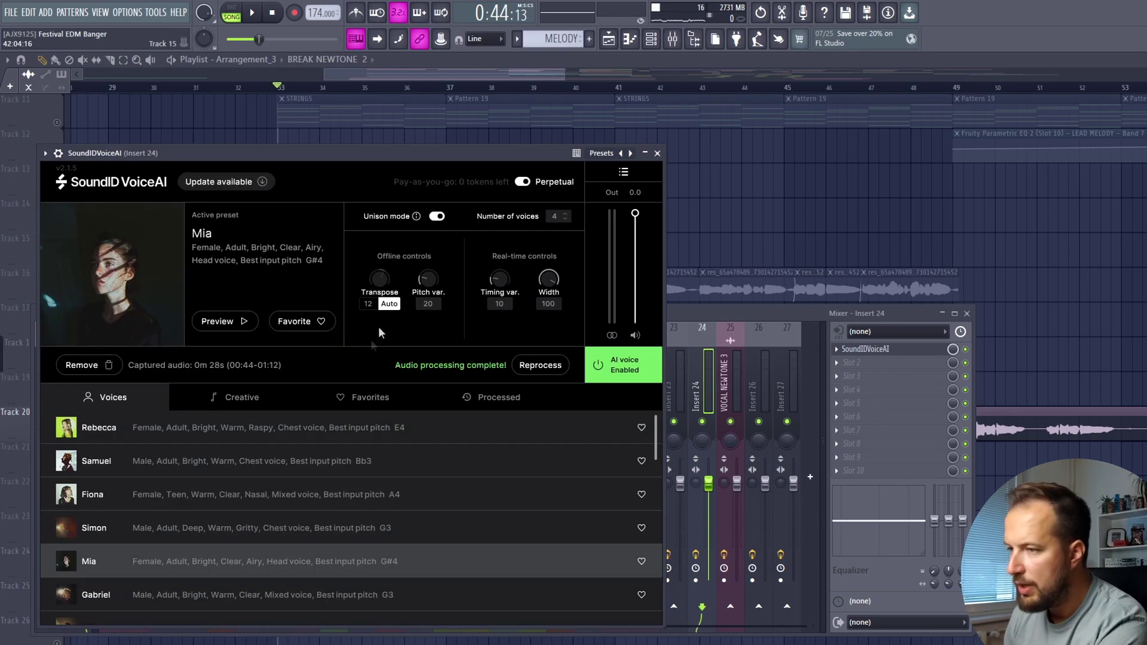
pyautogui.click(658, 153)
# Play the soloed, voice-processed BREAK NEWTONE 2 vocal from bar 33.
pyautogui.press('space')
pyautogui.press('F9')
pyautogui.scroll(-1, 447, 215)
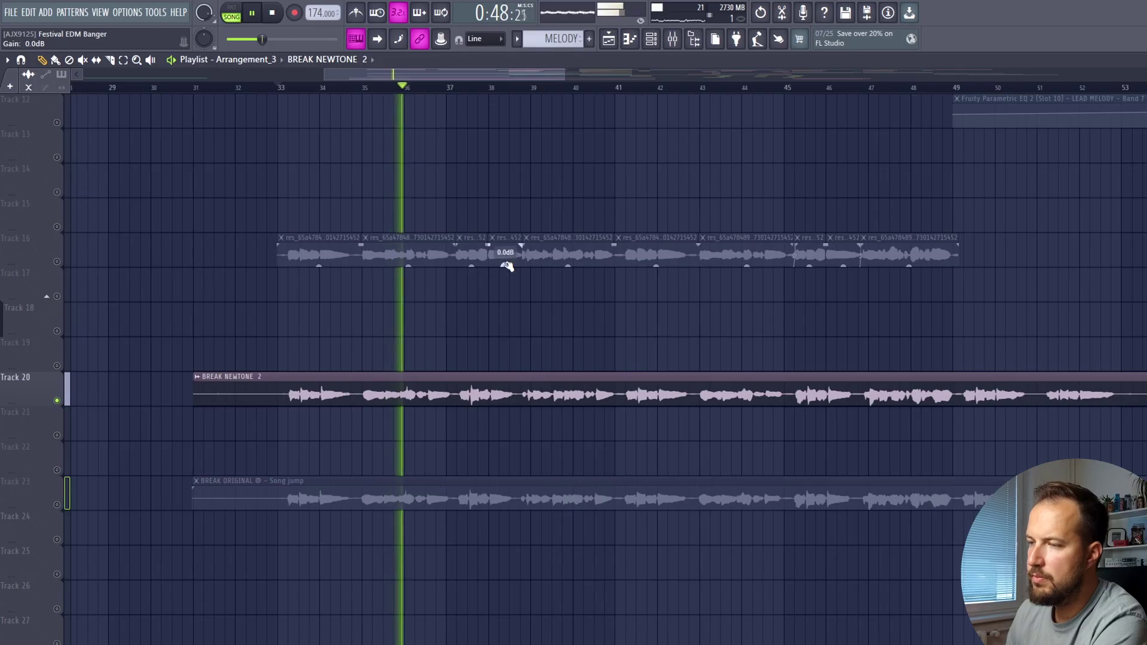
# Stop playback and route mixer Insert 24 only to mixer track 18.
pyautogui.click(673, 40)
pyautogui.press('space')
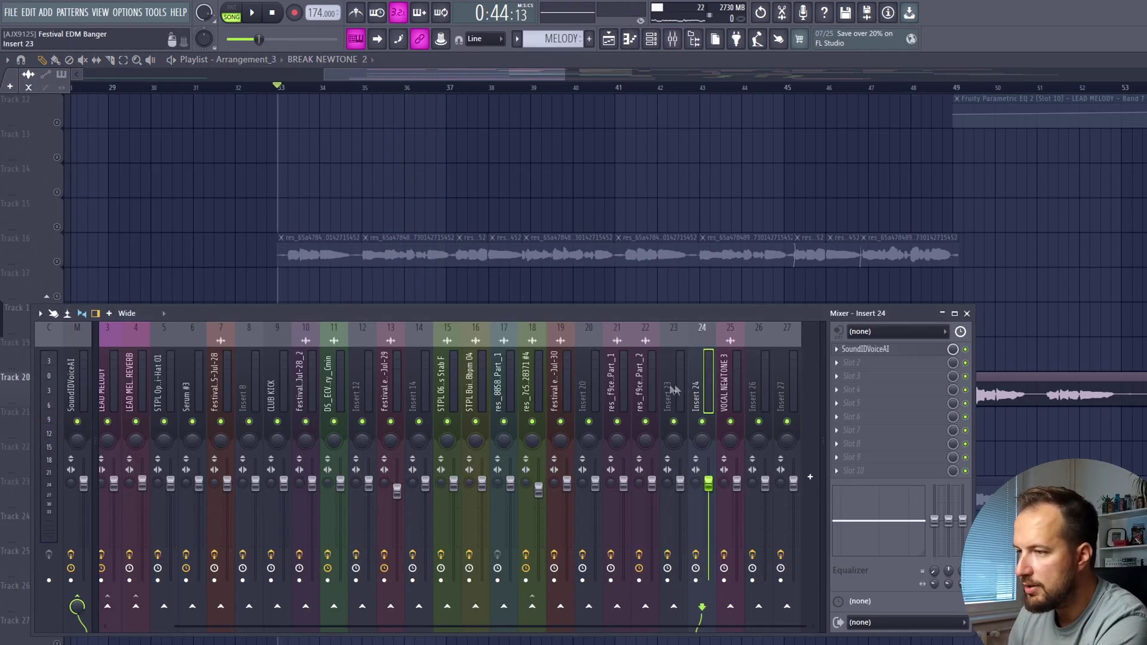
pyautogui.rightClick(532, 607)
pyautogui.click(573, 618)
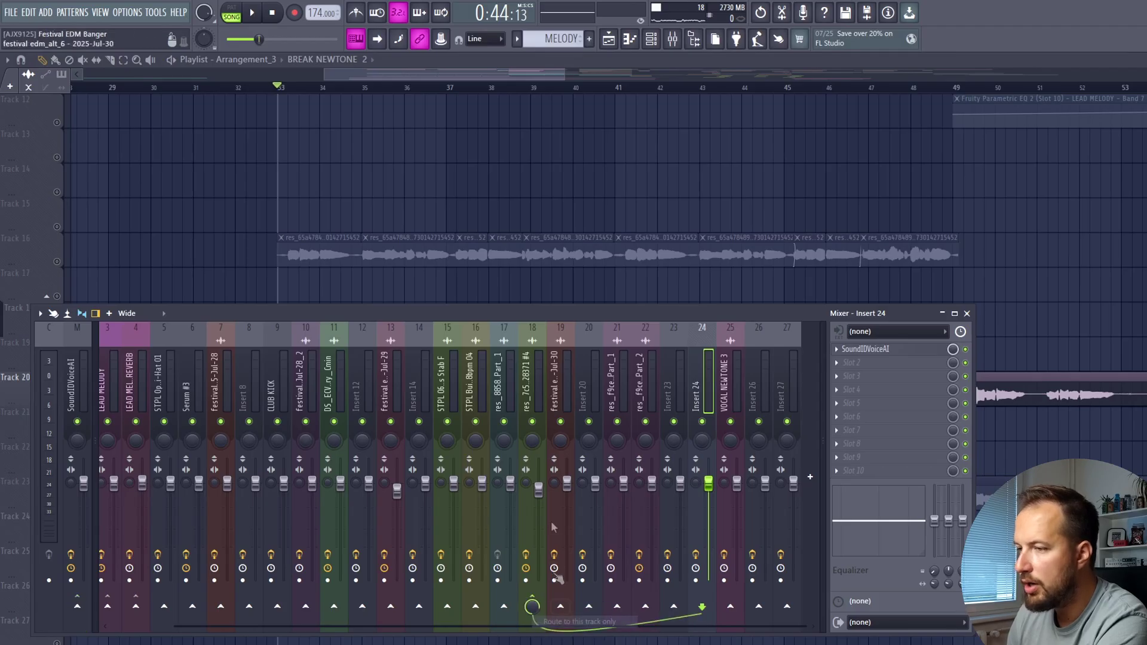
pyautogui.press('F9')
# Play the processed BREAK NEWTONE 2 vocal from bar 33 together with the BREAK BASS and STRINGS patterns.
pyautogui.scroll(3, 375, 148)
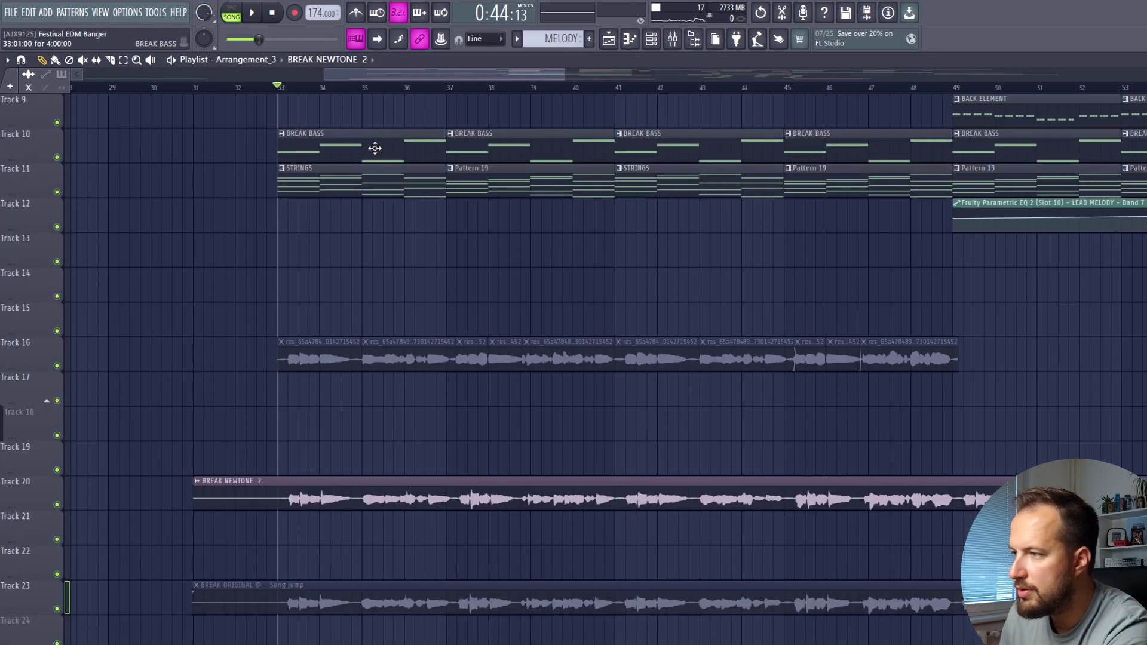
pyautogui.press('space')
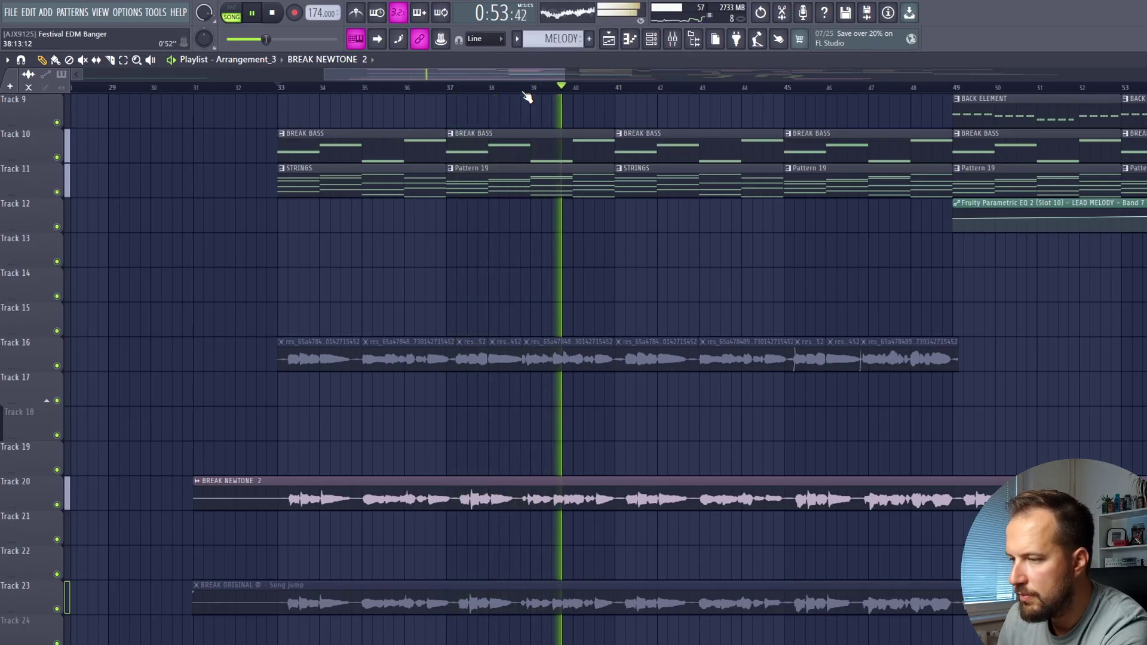
pyautogui.press('space')
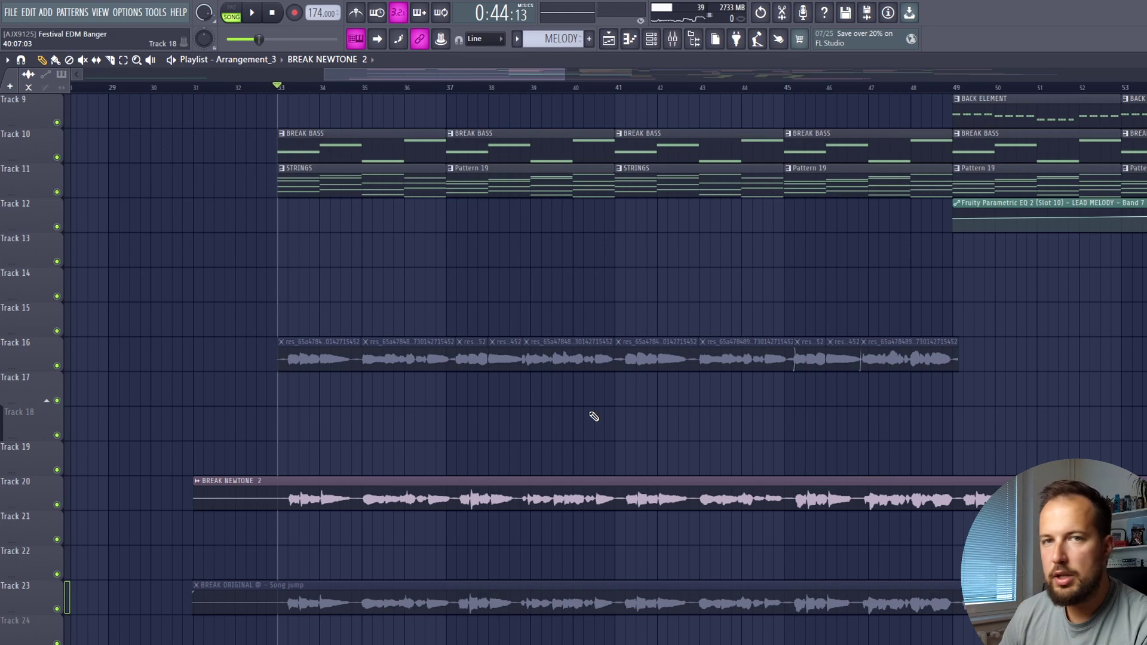
# Mute BREAK NEWTONE 2, unmute the vocal clips on Track 16, and play them with the break bass and strings.
pyautogui.click(417, 501)
pyautogui.moveTo(294, 366)
pyautogui.mouseDown()
pyautogui.moveTo(481, 366)
pyautogui.moveTo(751, 425)
pyautogui.mouseUp()
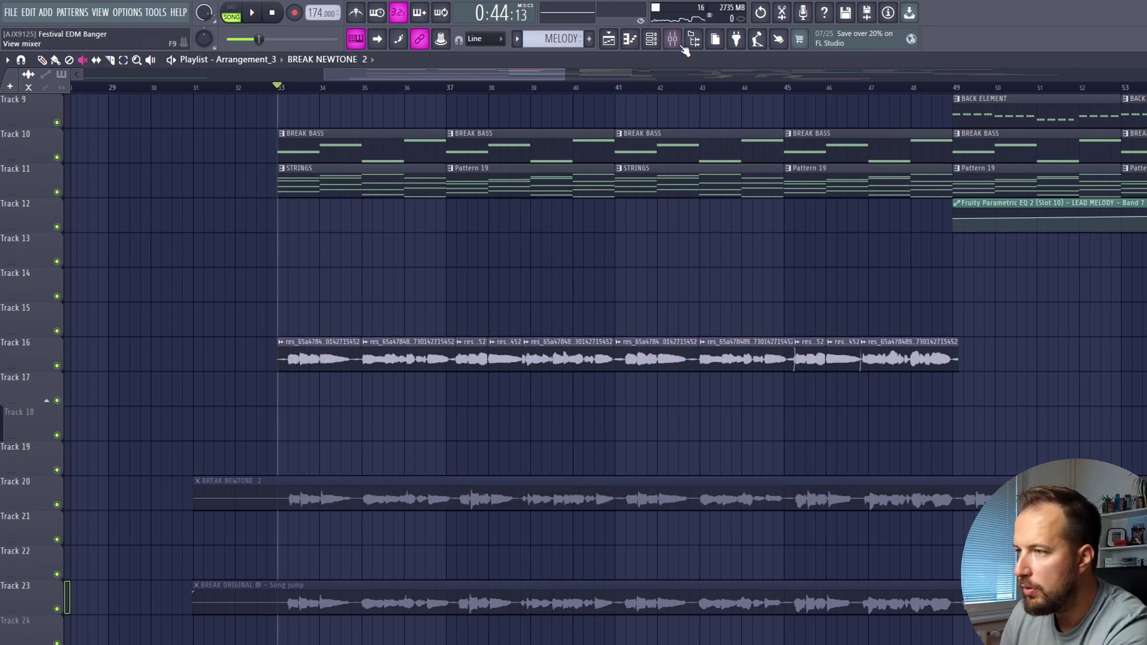
pyautogui.press('space')
pyautogui.press('p')
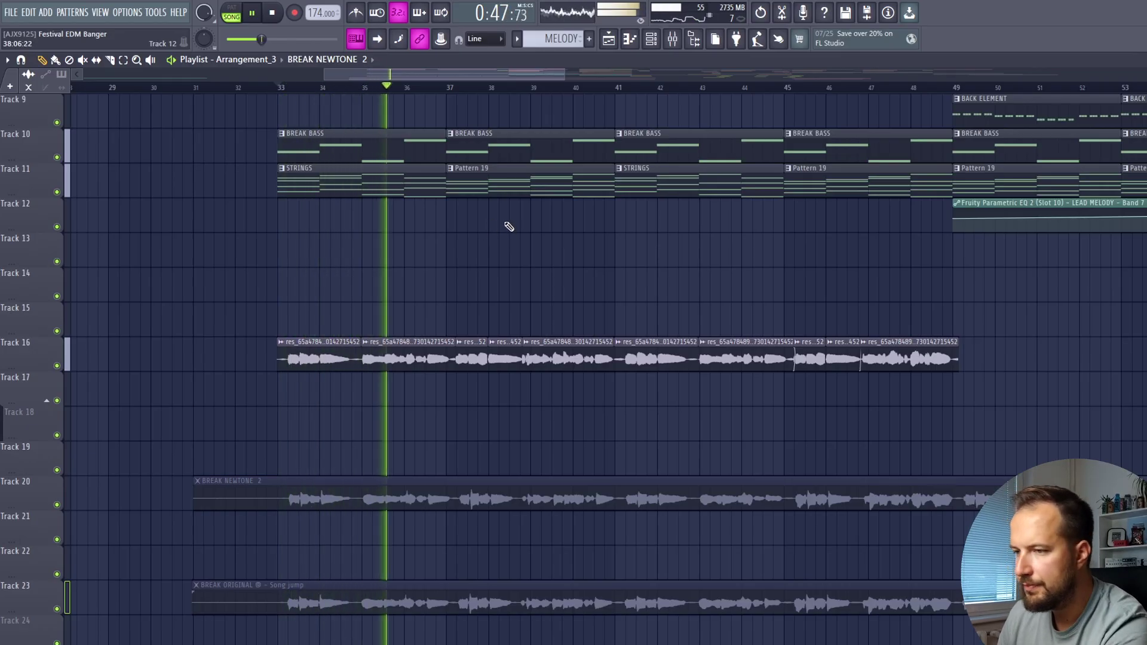
pyautogui.press('space')
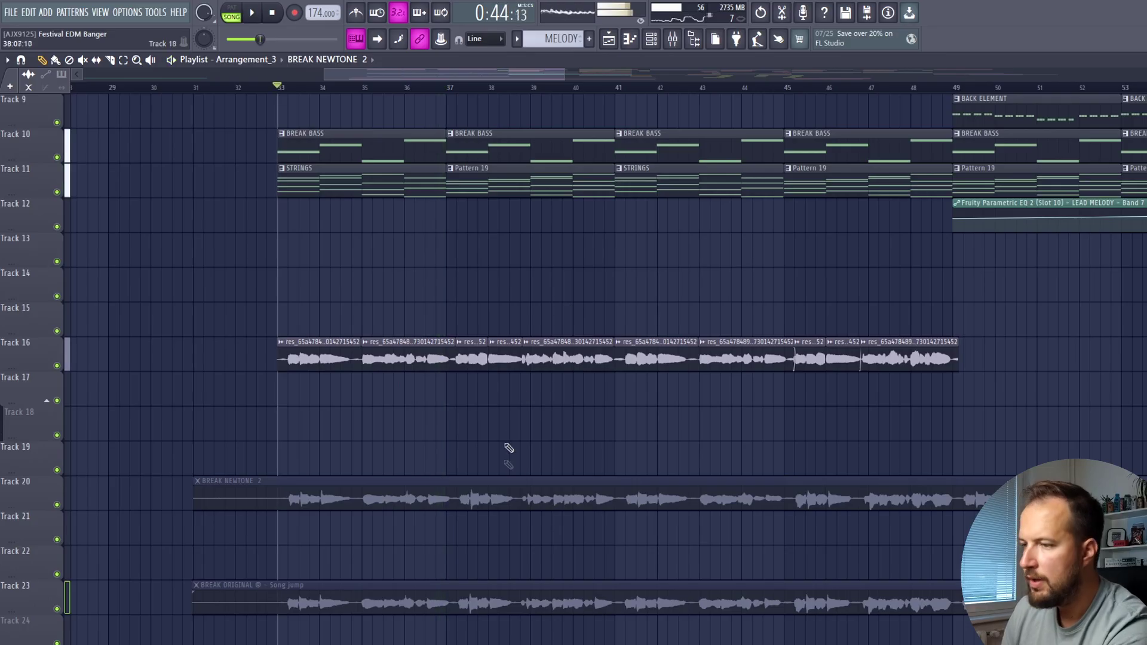
# Delete the muted BREAK NEWTONE 2 and BREAK ORIGINAL clips from Tracks 20 and 23.
pyautogui.rightClick(661, 497)
pyautogui.rightClick(469, 594)
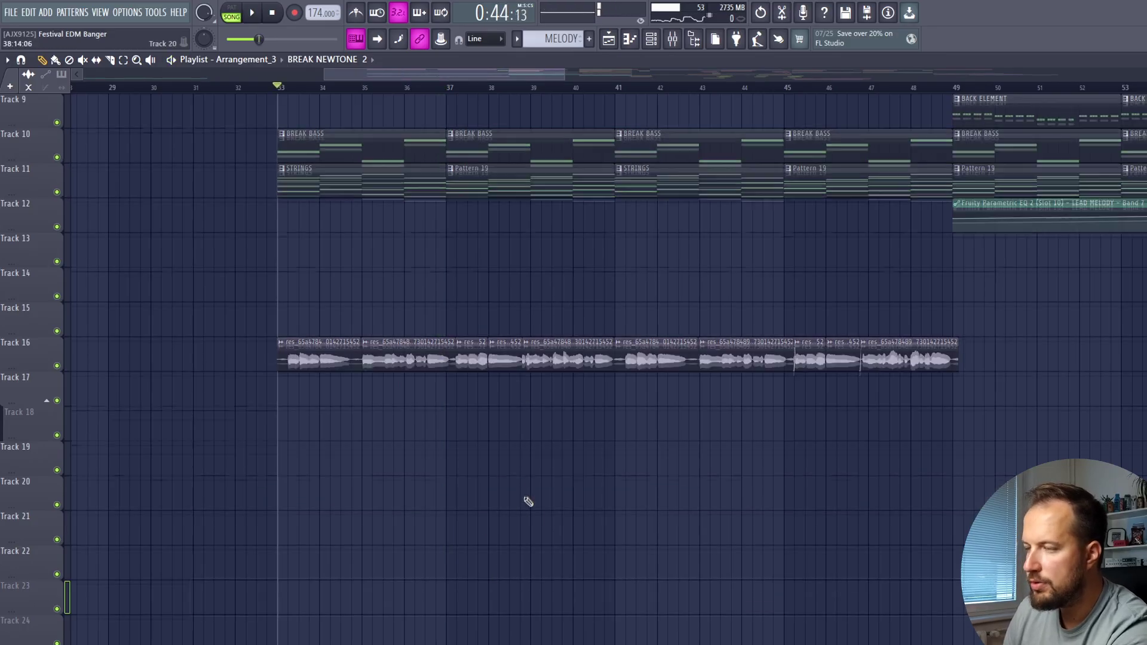
# Open the BREAK BASS pattern from Track 10 in the piano roll and play it in pattern mode.
pyautogui.scroll(2, 524, 496)
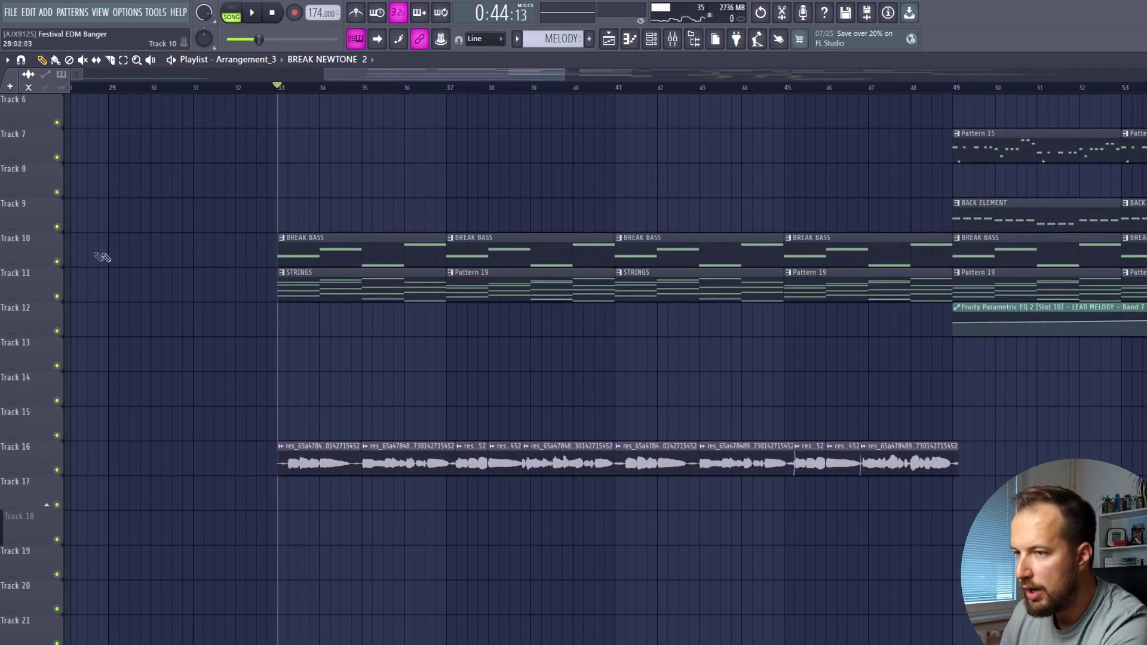
pyautogui.doubleClick(325, 251)
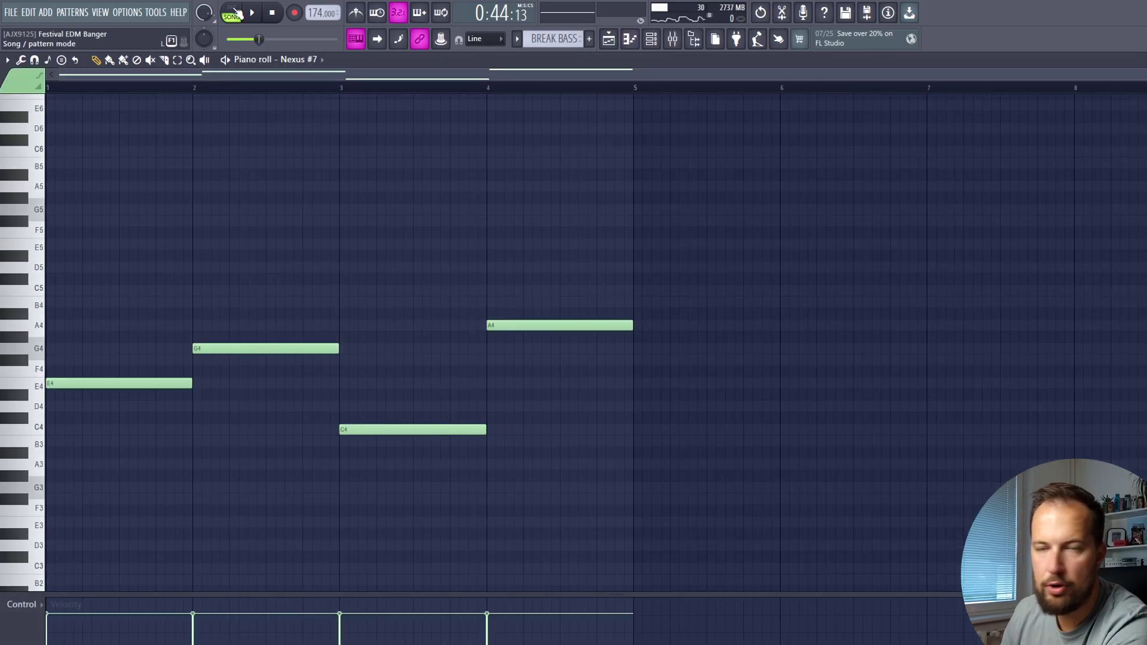
pyautogui.click(233, 12)
pyautogui.press('space')
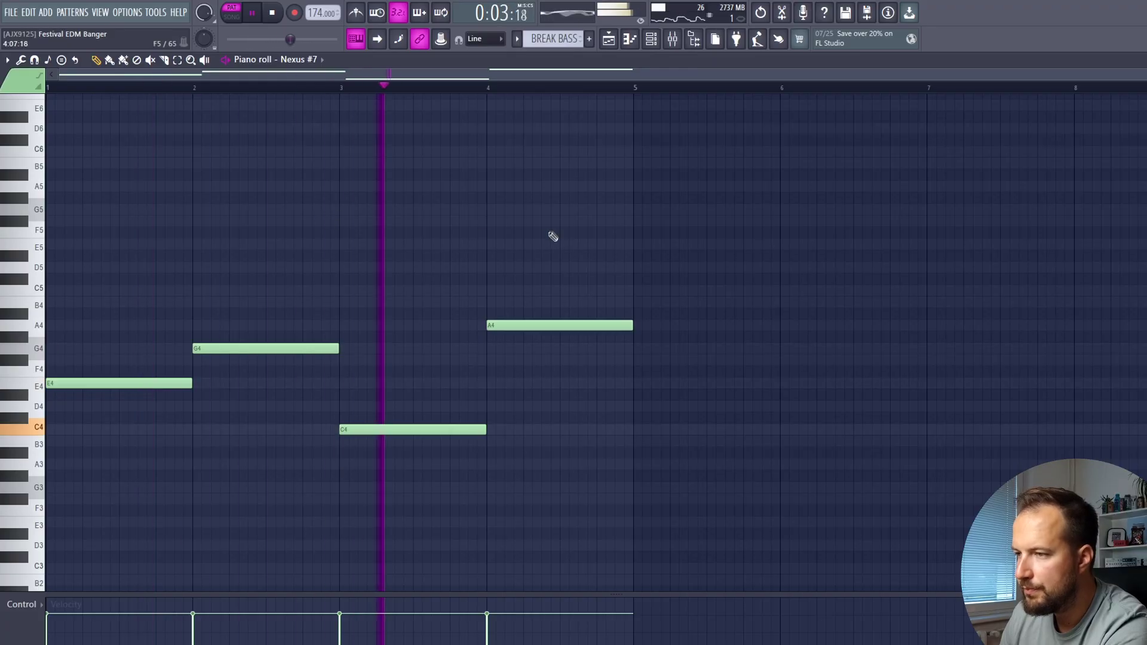
pyautogui.press('space')
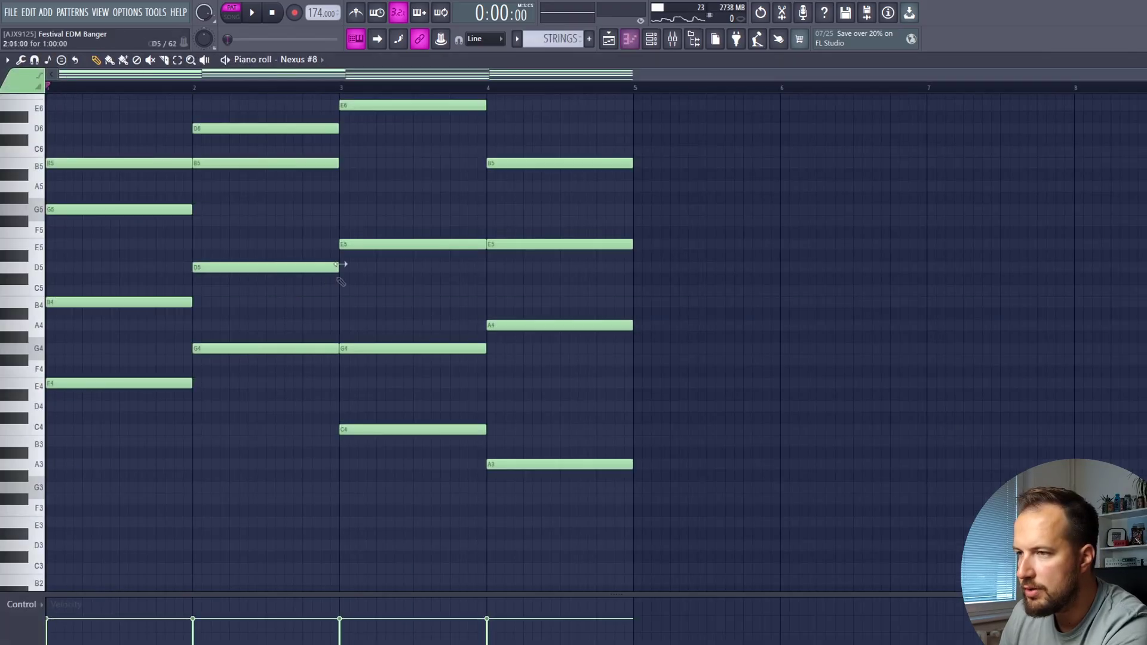
# Play the STRINGS pattern's chords in the piano roll.
pyautogui.scroll(5, 358, 239)
pyautogui.press('space')
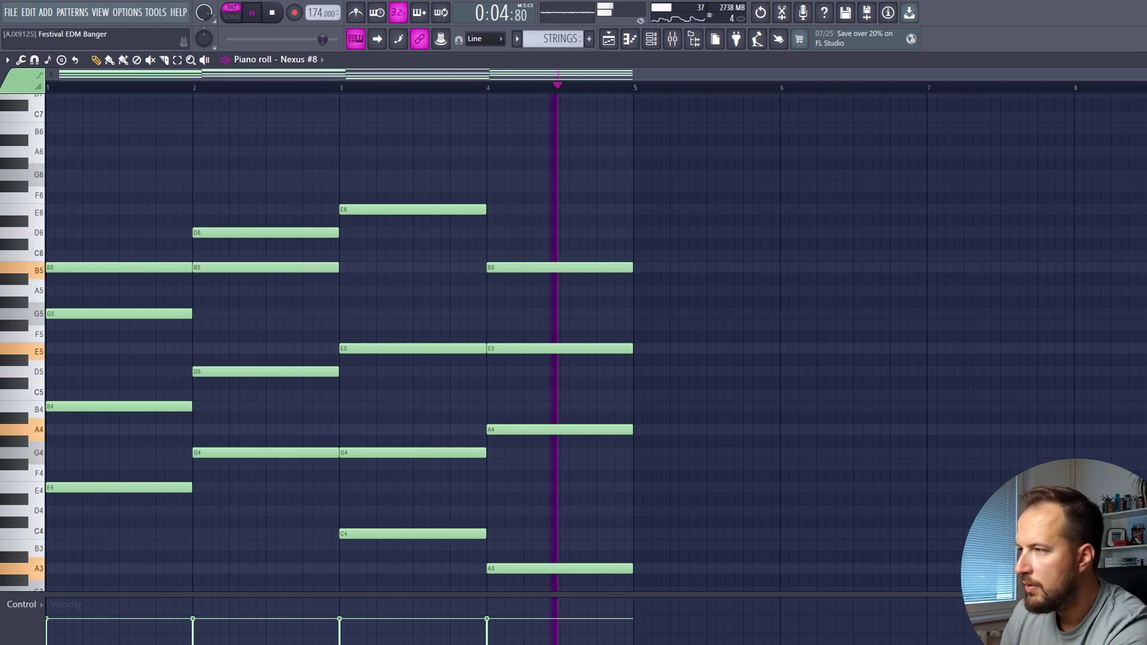
pyautogui.press('space')
# Recolour the patterns and audio clips in the playlist with a blue-to-magenta gradient.
pyautogui.press('F5')
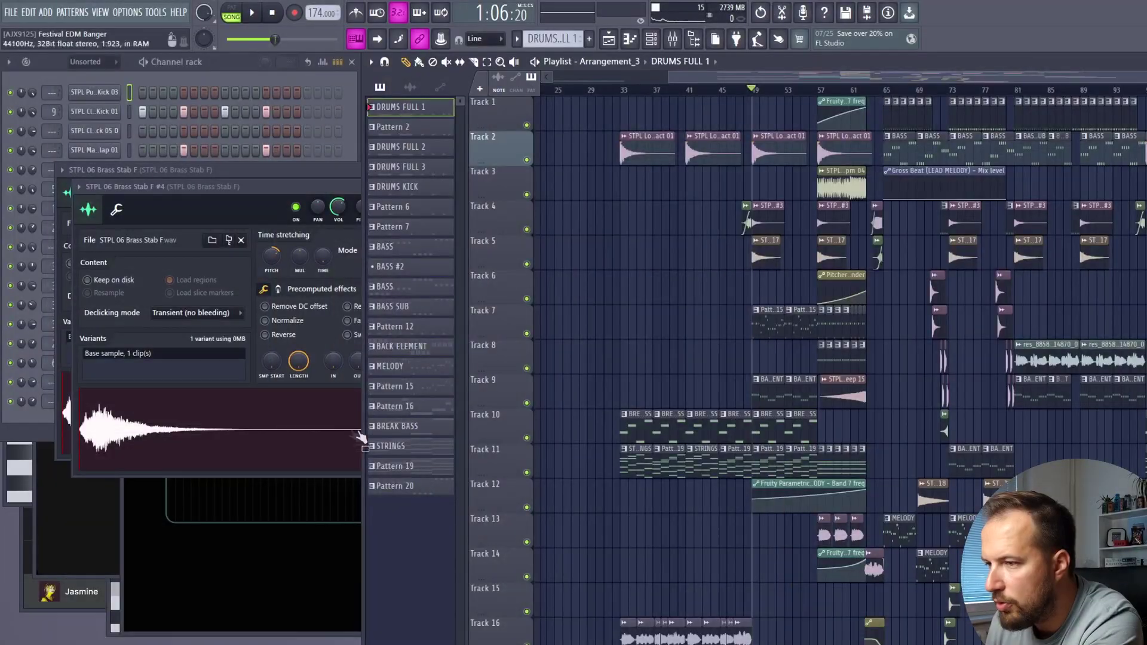
pyautogui.click(412, 487)
pyautogui.rightClick(413, 487)
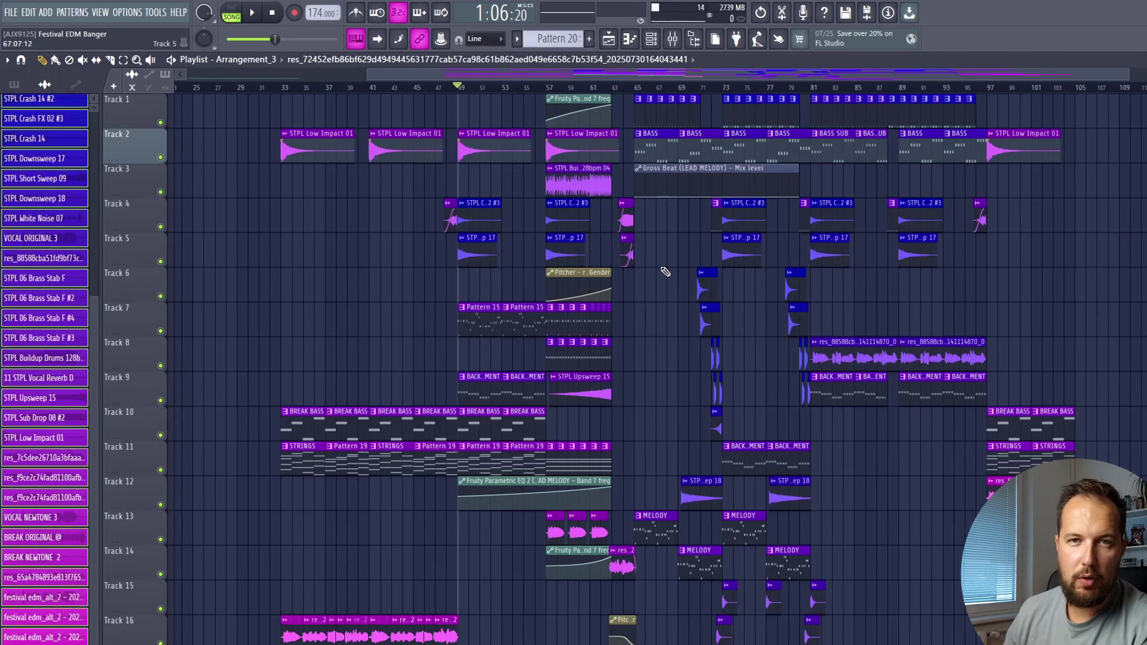